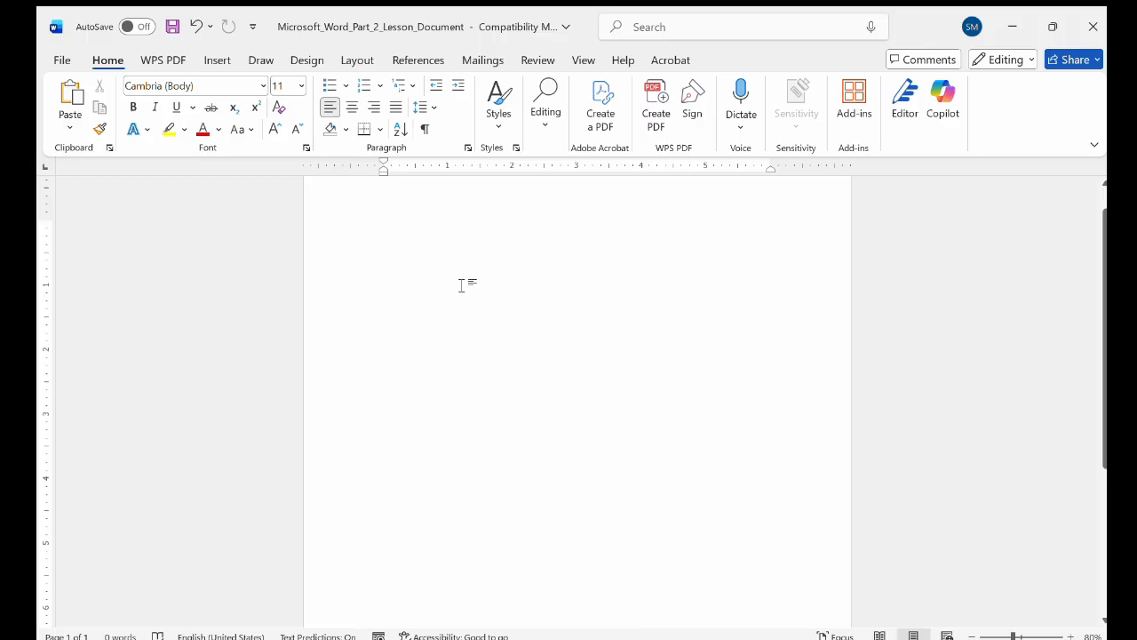
scroll(461, 285, "up", 1)
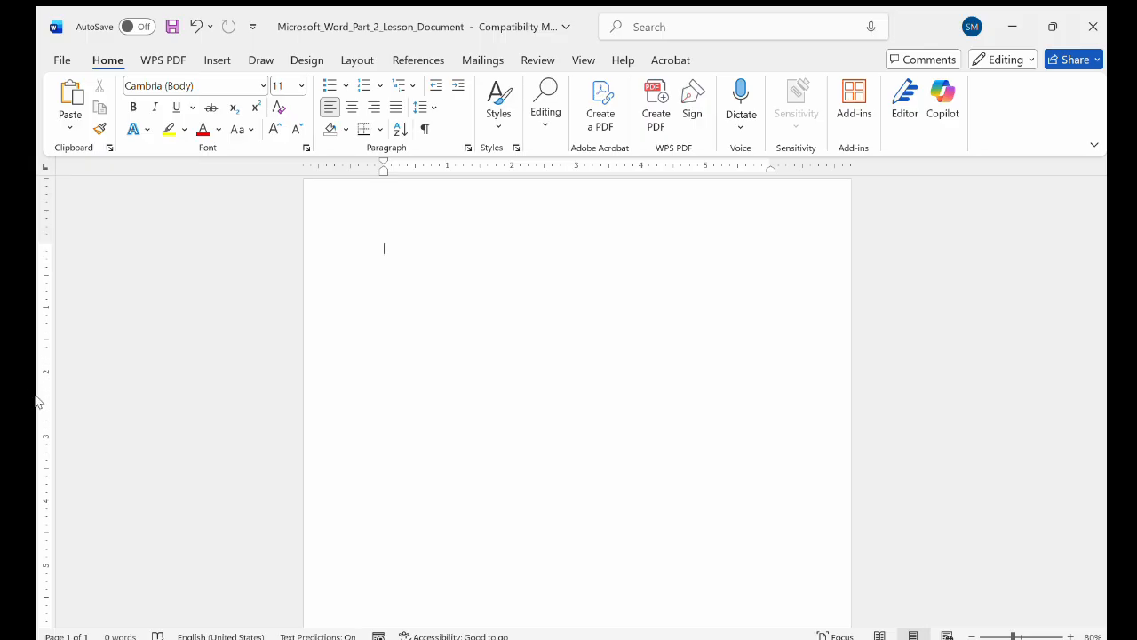
scroll(399, 450, "down", 5)
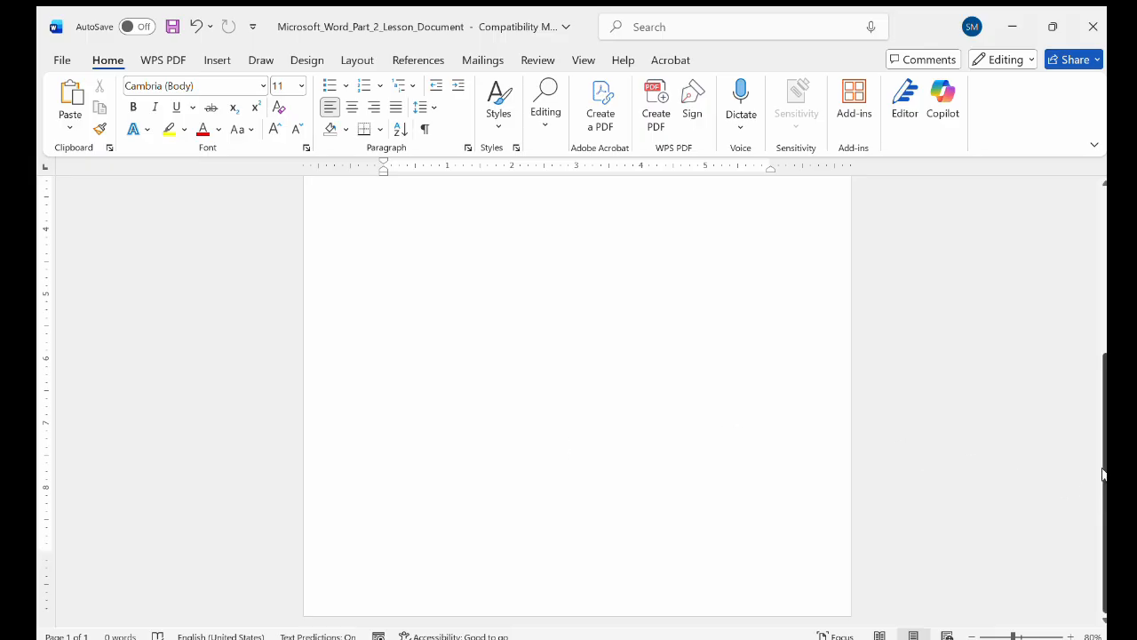
left_click_drag(1101, 475, 1100, 320)
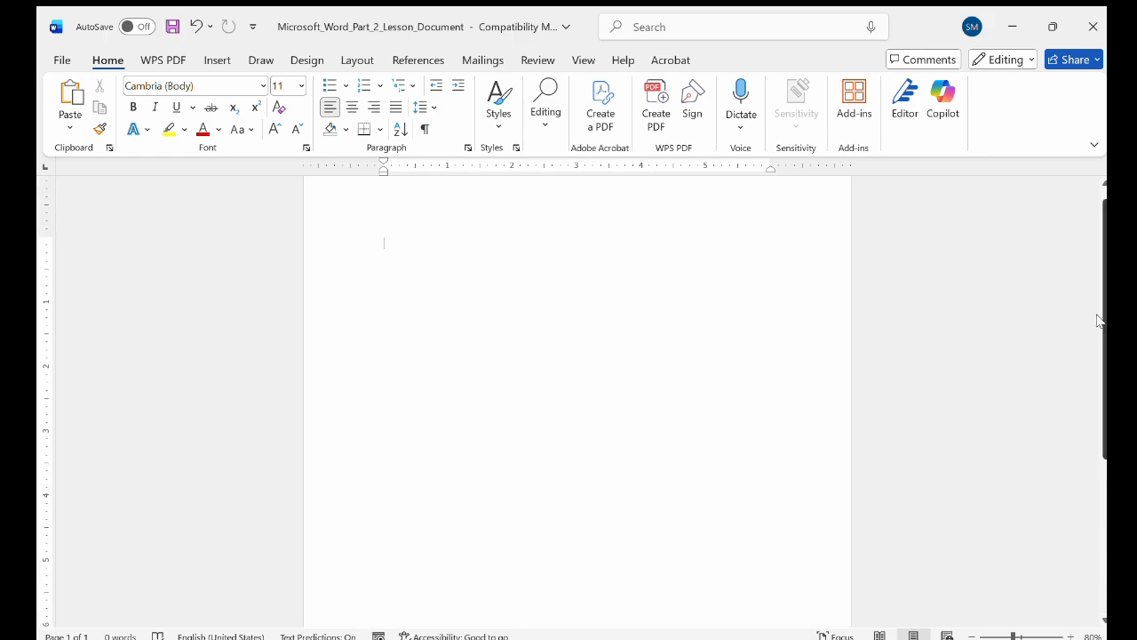
left_click(1103, 183)
left_click(1104, 183)
scroll(1038, 396, "down", 5)
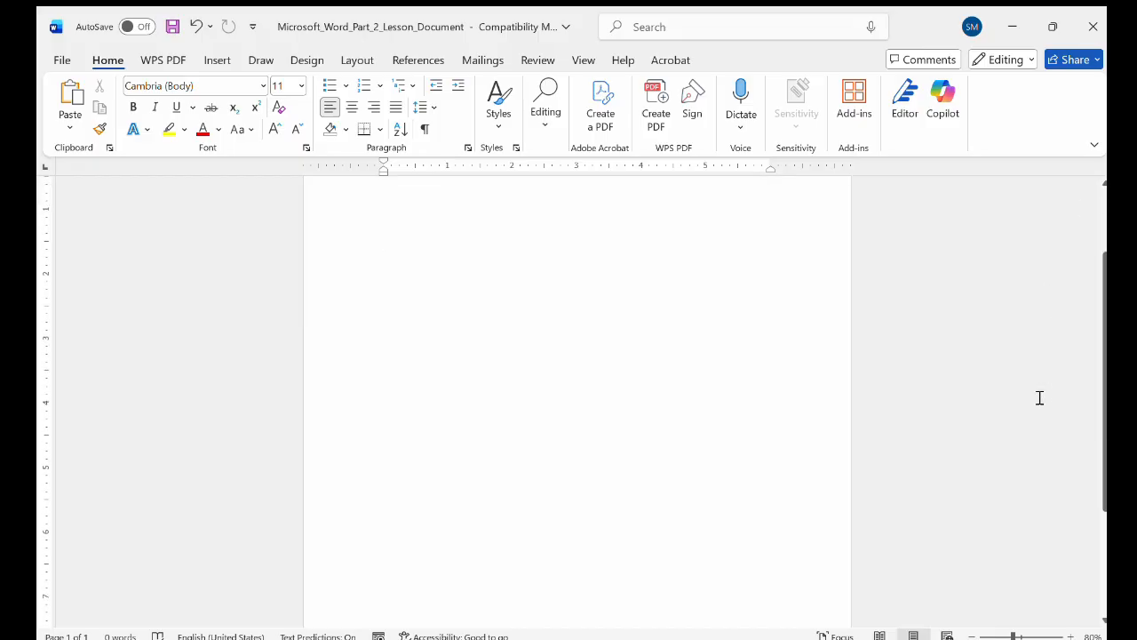
scroll(1039, 396, "up", 3)
left_click(363, 60)
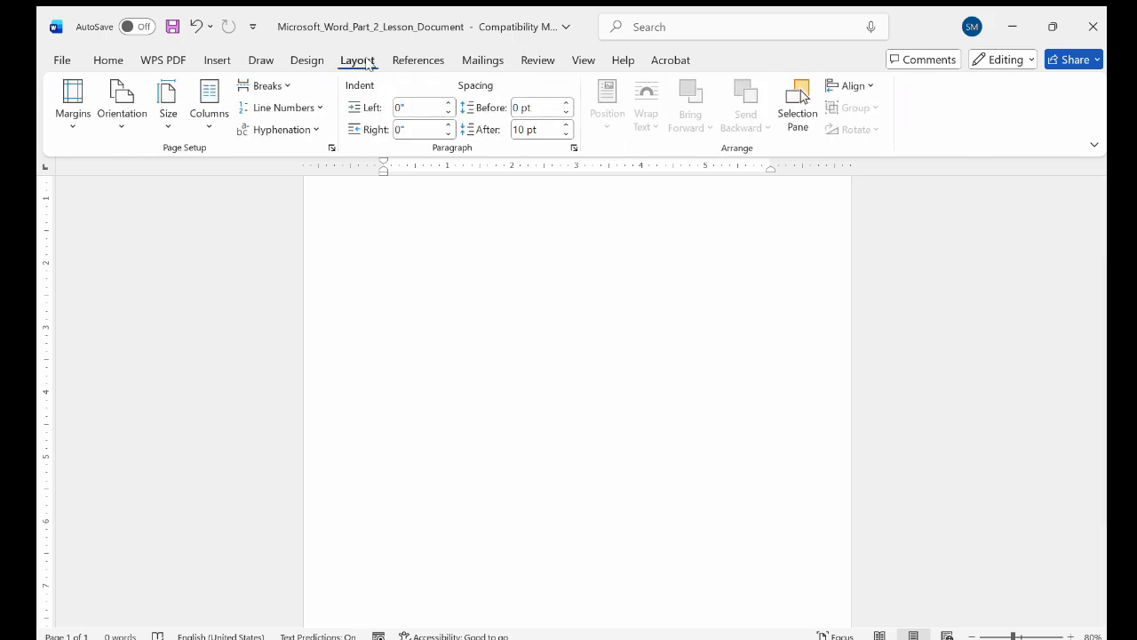
left_click(114, 124)
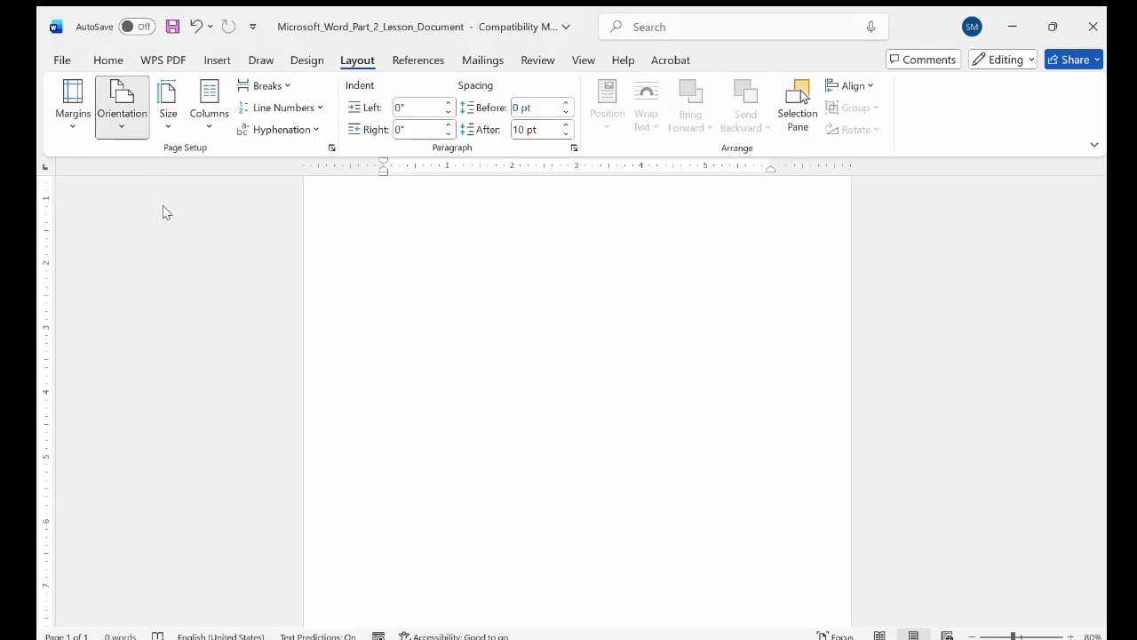
left_click(164, 120)
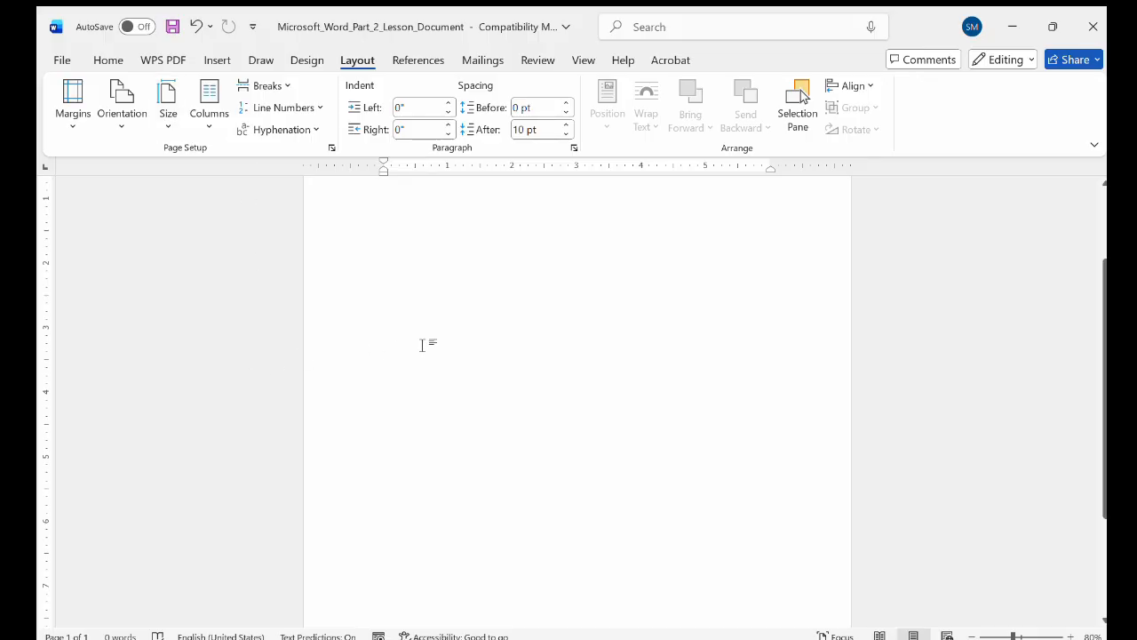
left_click(205, 123)
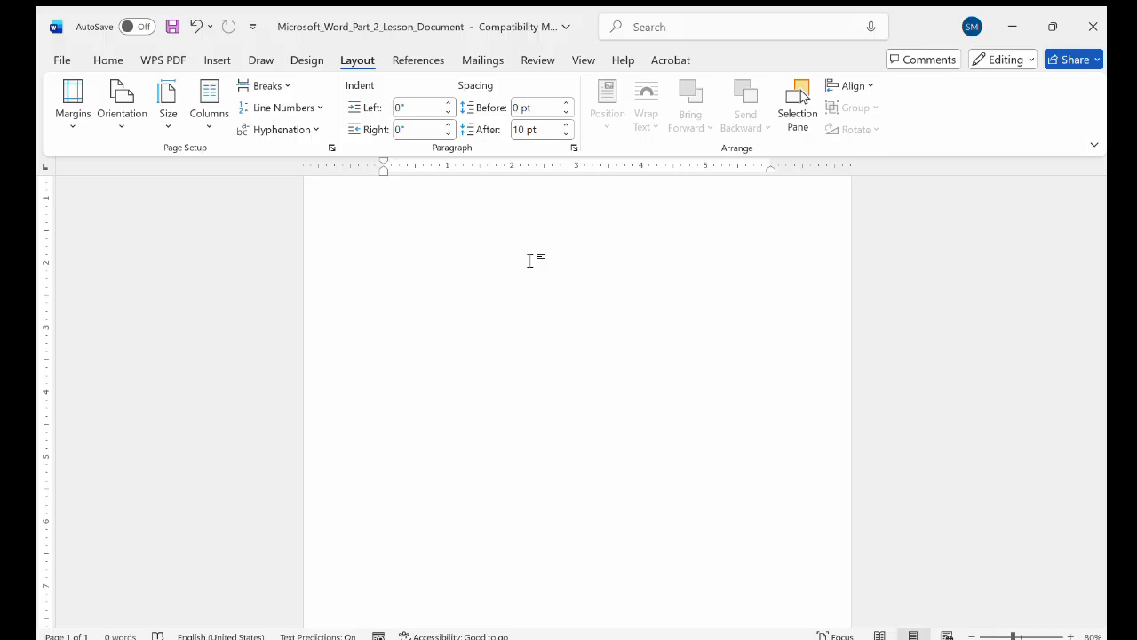
Paste the copied lesson text about Microsoft Word text formatting and document styling into the blank document.
key("ctrl+v")
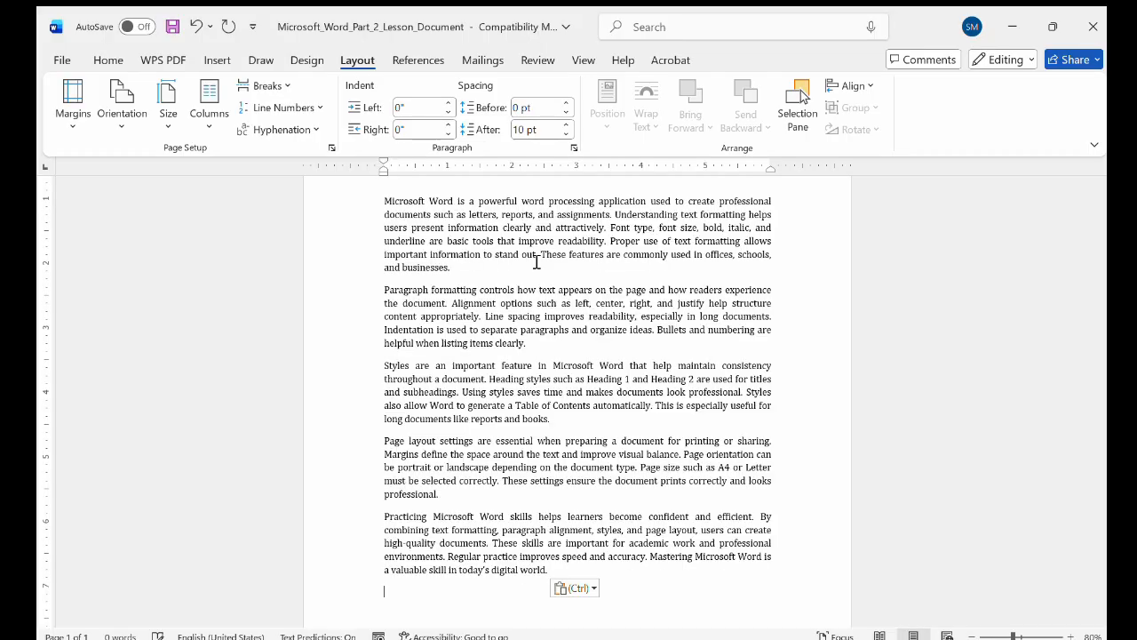
scroll(536, 263, "up", 1)
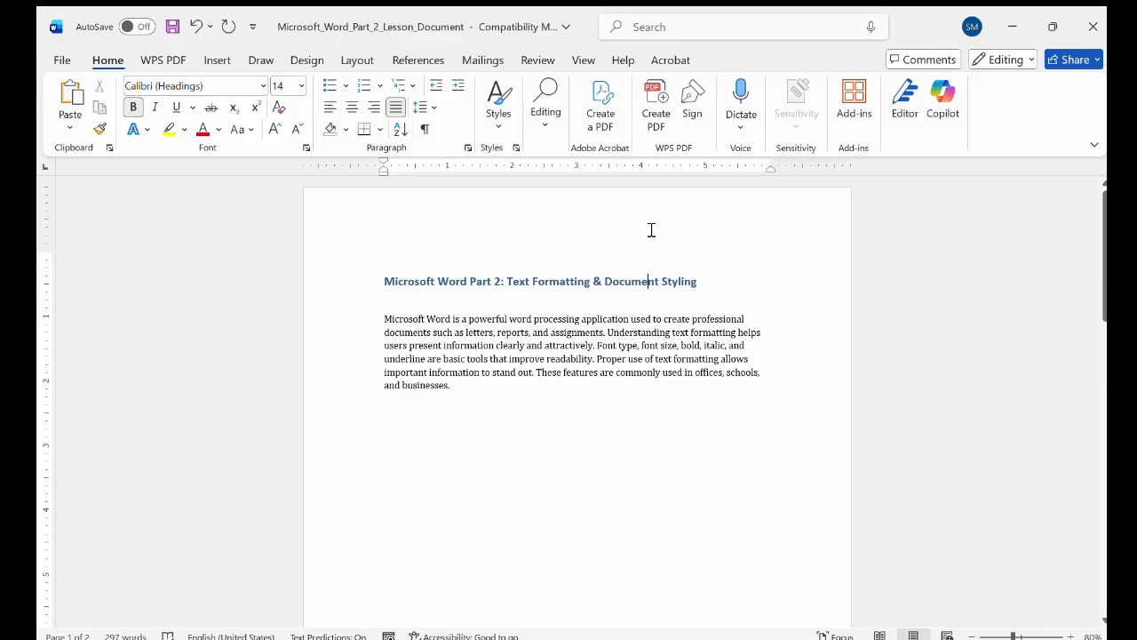
left_click(648, 280)
Select the whole first paragraph below the heading and set its font to Times New Roman.
left_click(455, 332)
left_click_drag(451, 374, 396, 334)
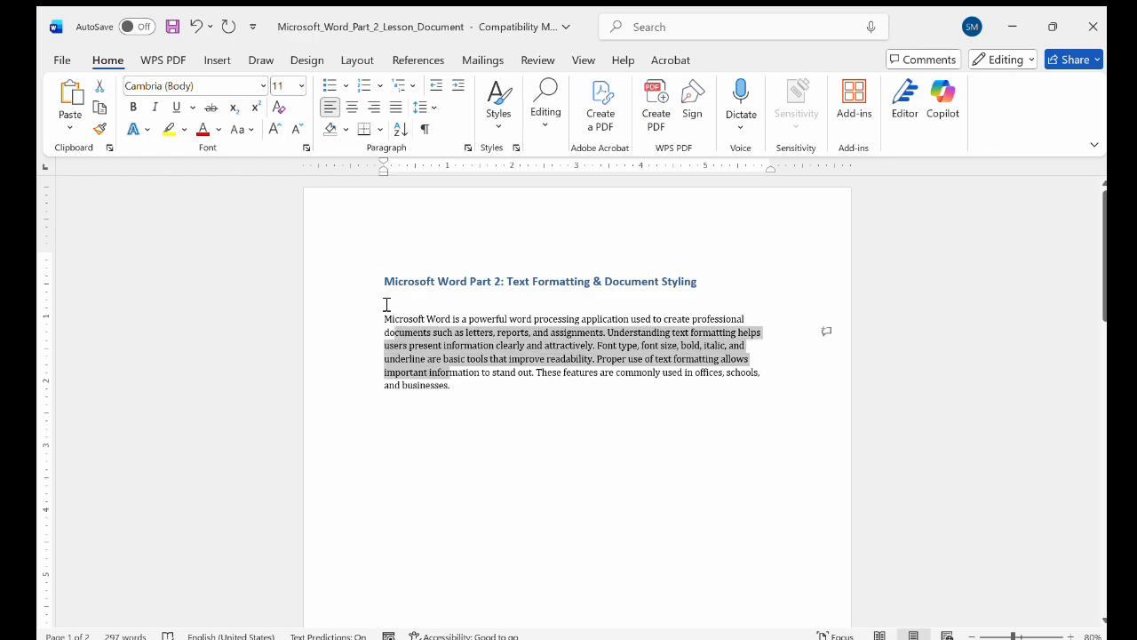
left_click(384, 304)
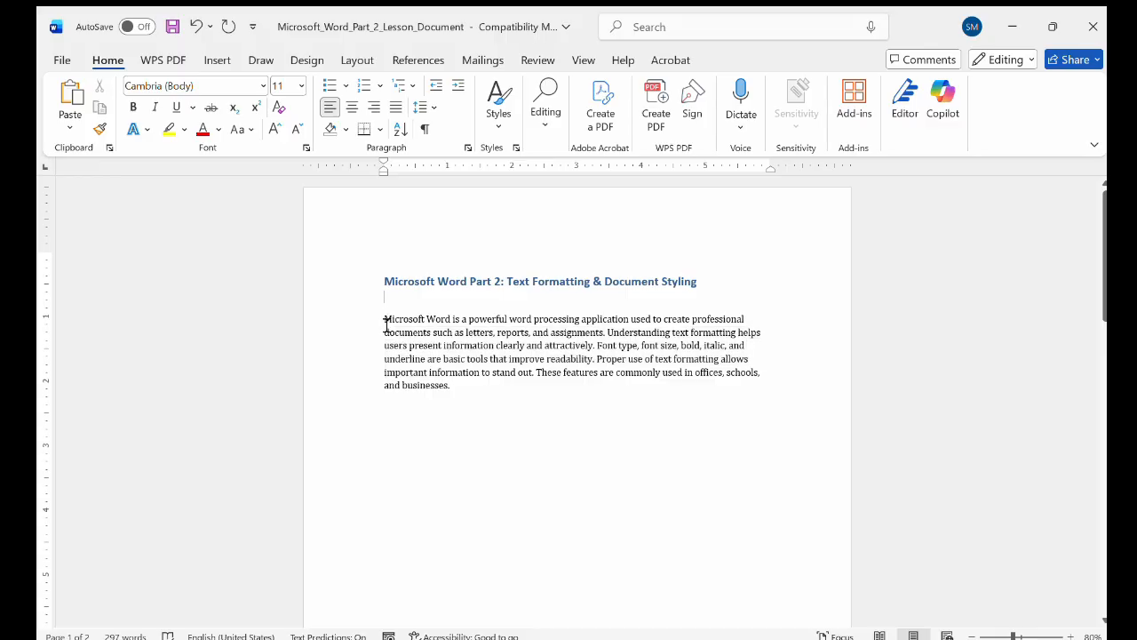
left_click_drag(386, 322, 451, 386)
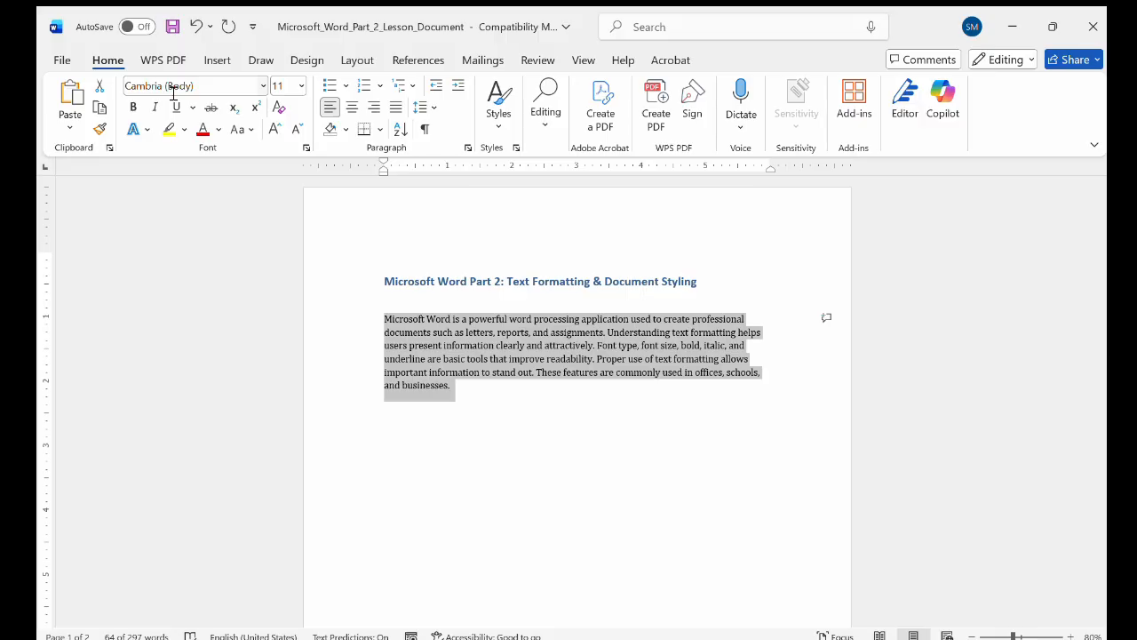
left_click(257, 87)
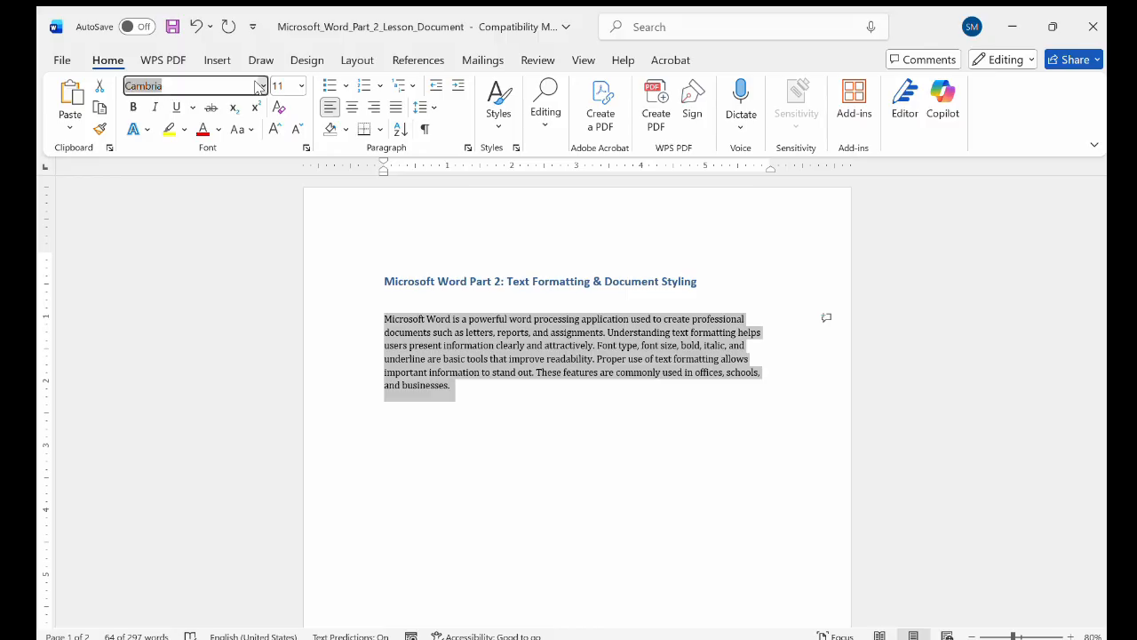
left_click(96, 216)
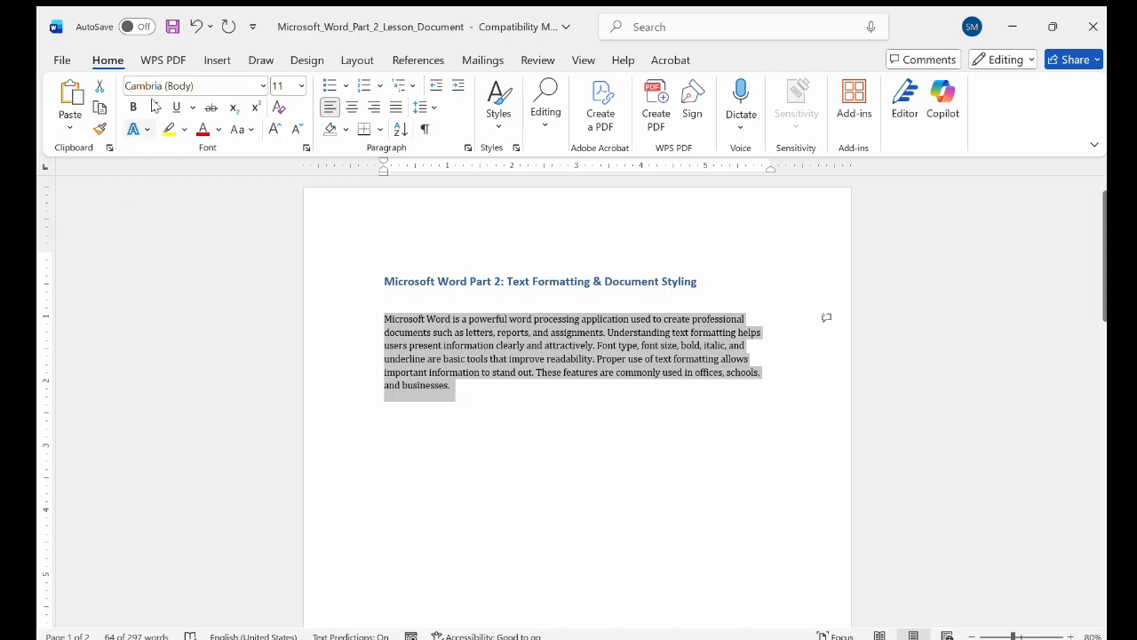
left_click(263, 86)
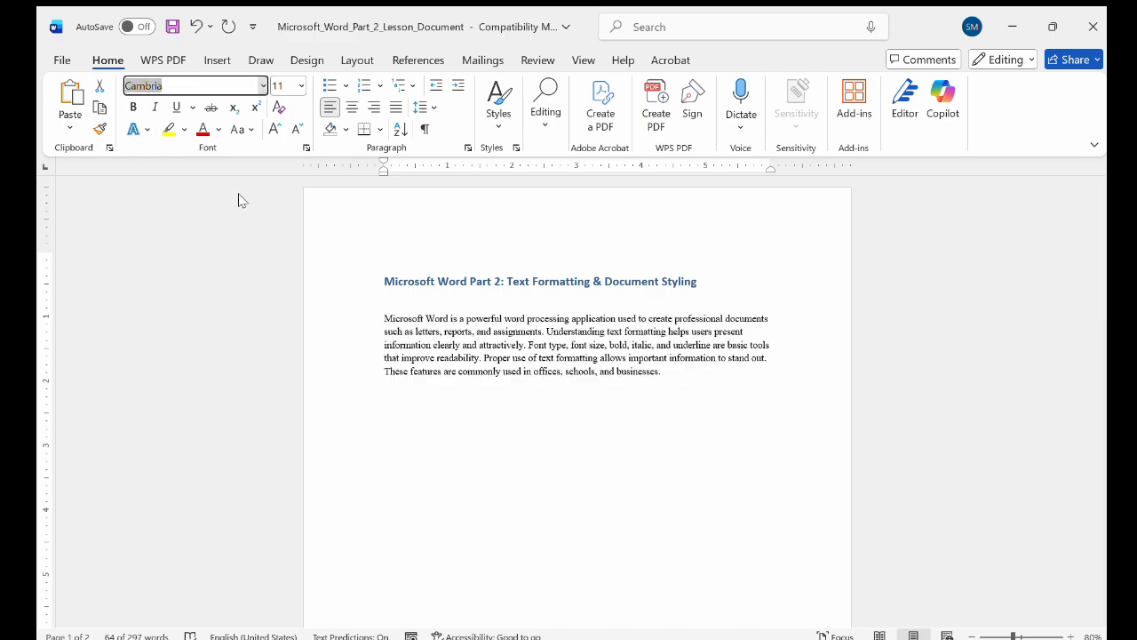
key("Escape")
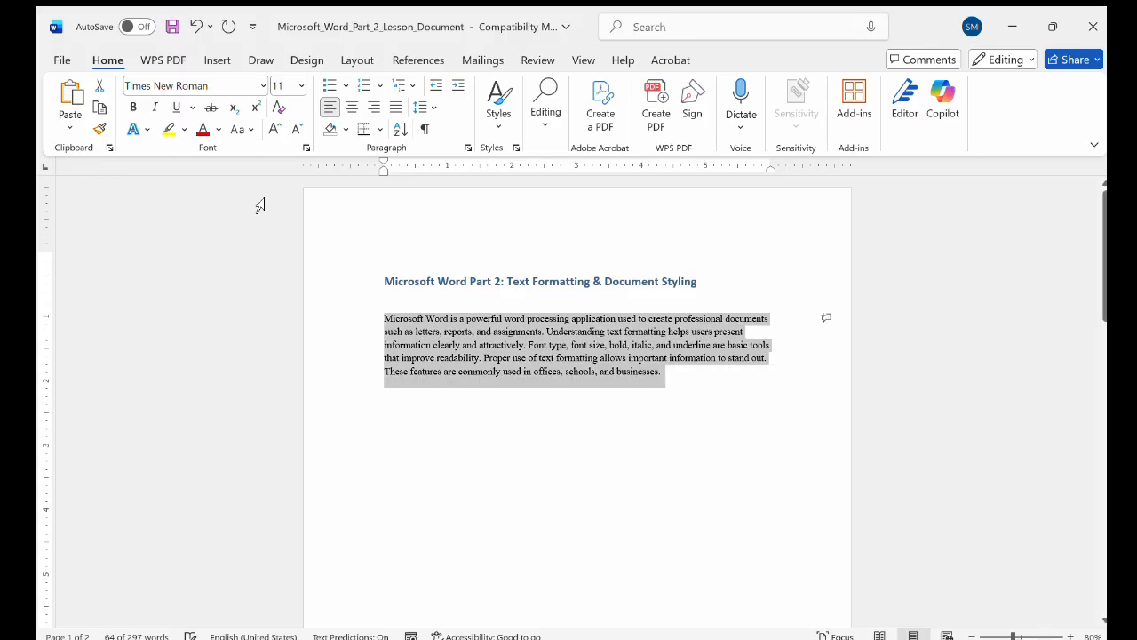
left_click(512, 364)
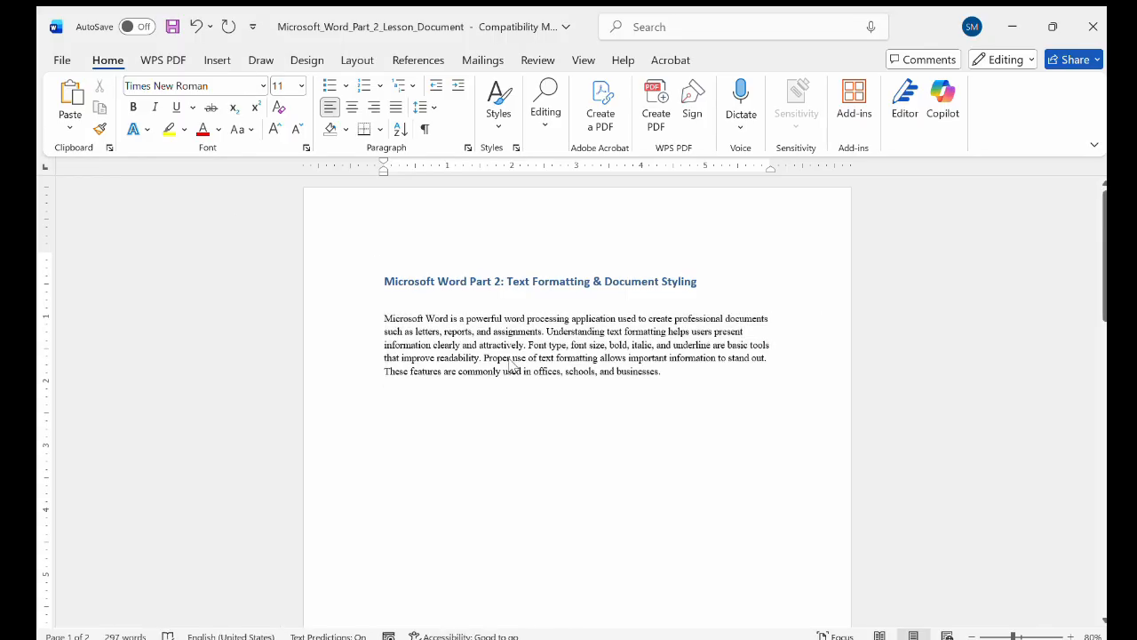
Try to set the font to Tahoma with only the cursor placed inside the first paragraph.
left_click(261, 86)
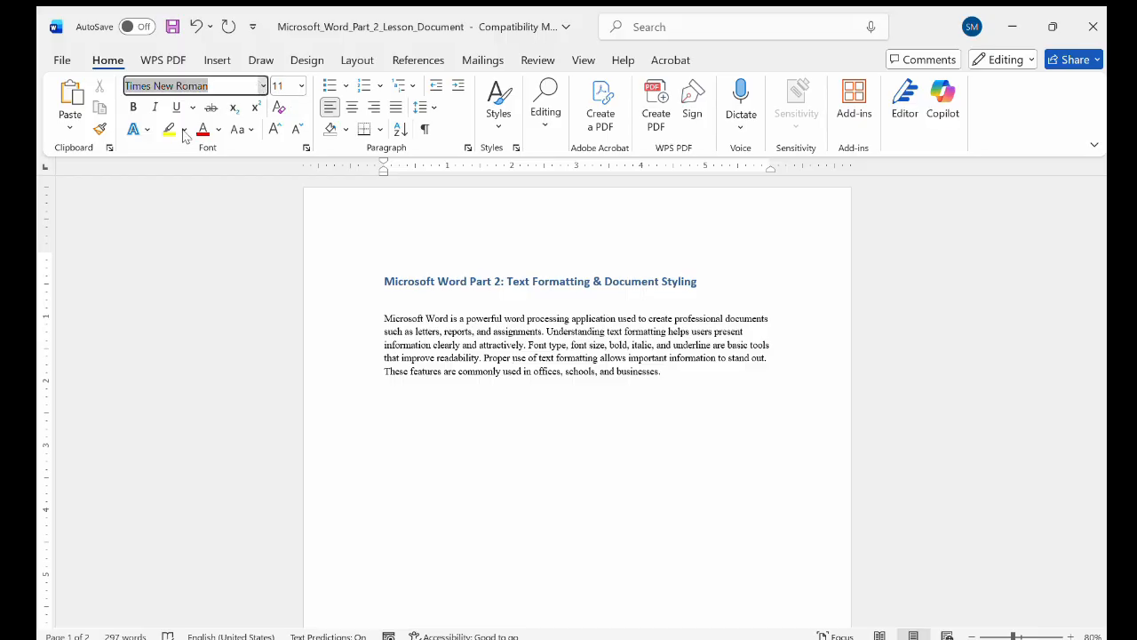
left_click(202, 87)
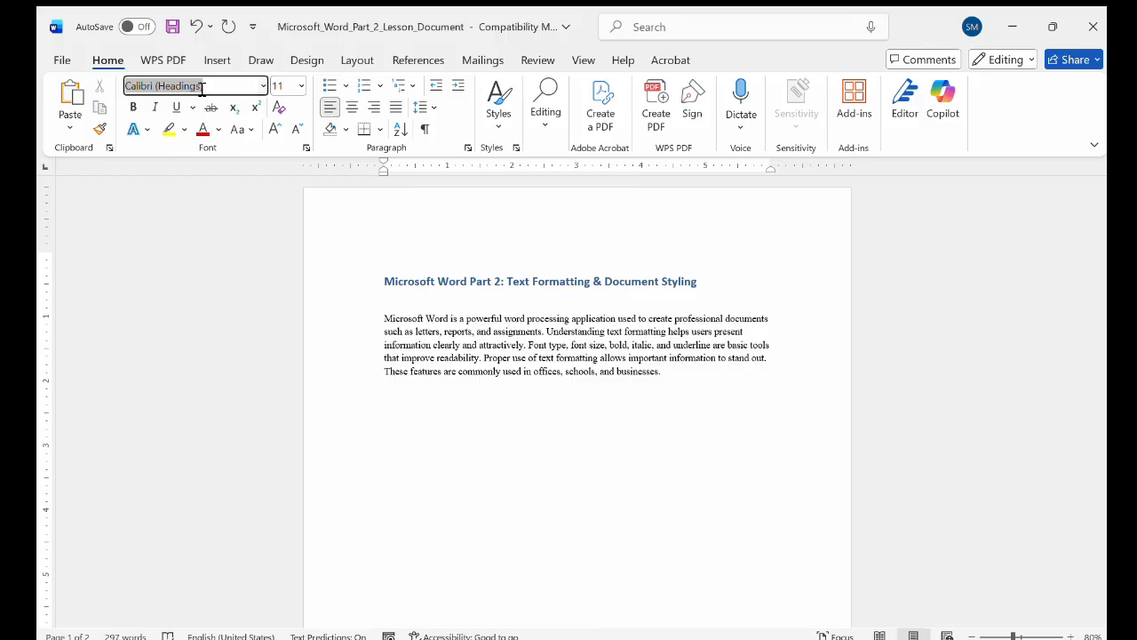
type("T")
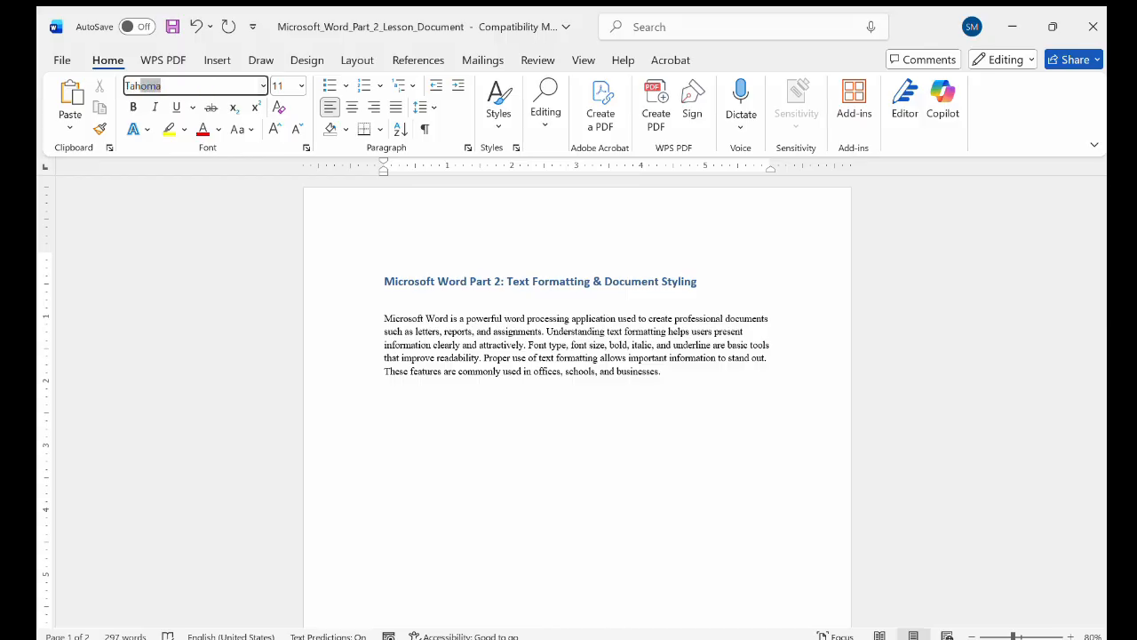
type("ahom")
left_click(457, 332)
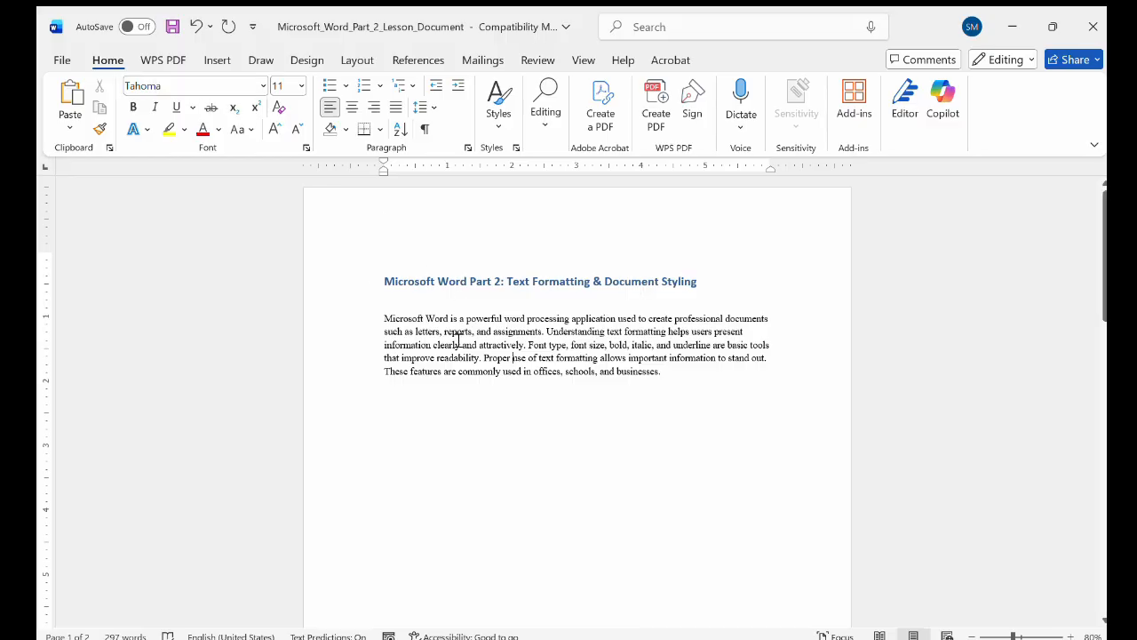
Select the entire first paragraph below the heading and set its font to Tahoma.
left_click_drag(699, 395, 391, 312)
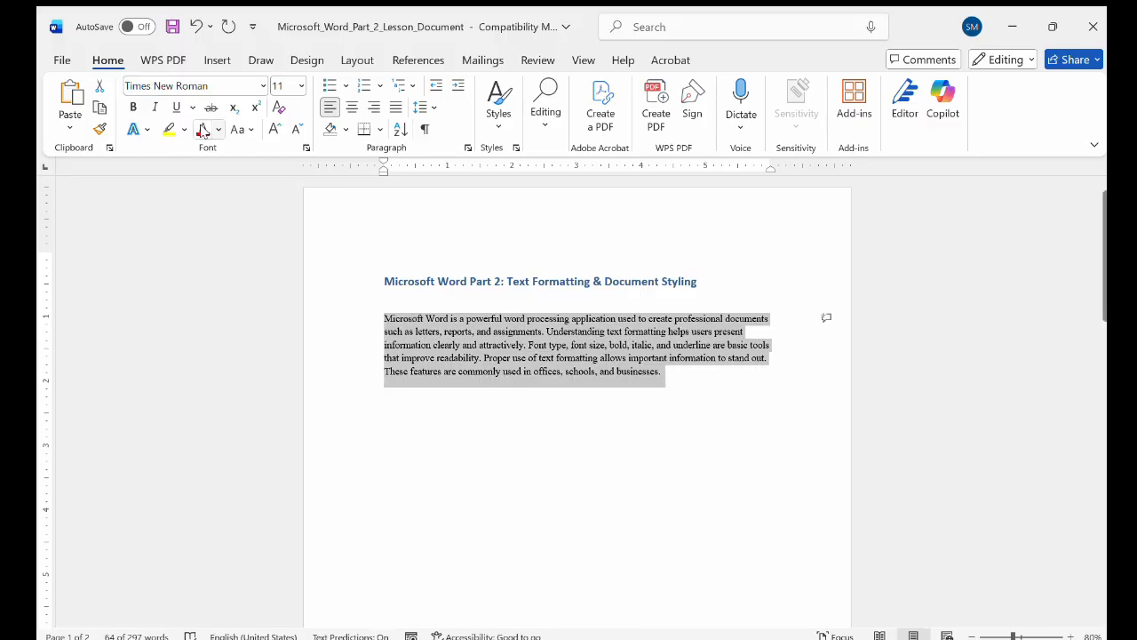
left_click(258, 83)
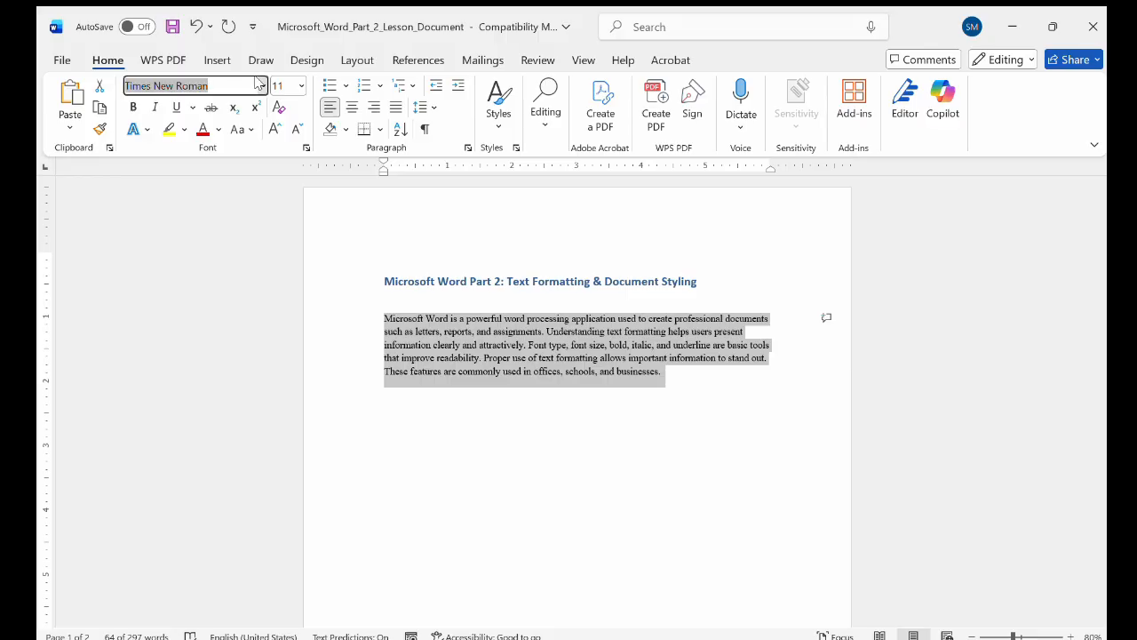
type("Ta")
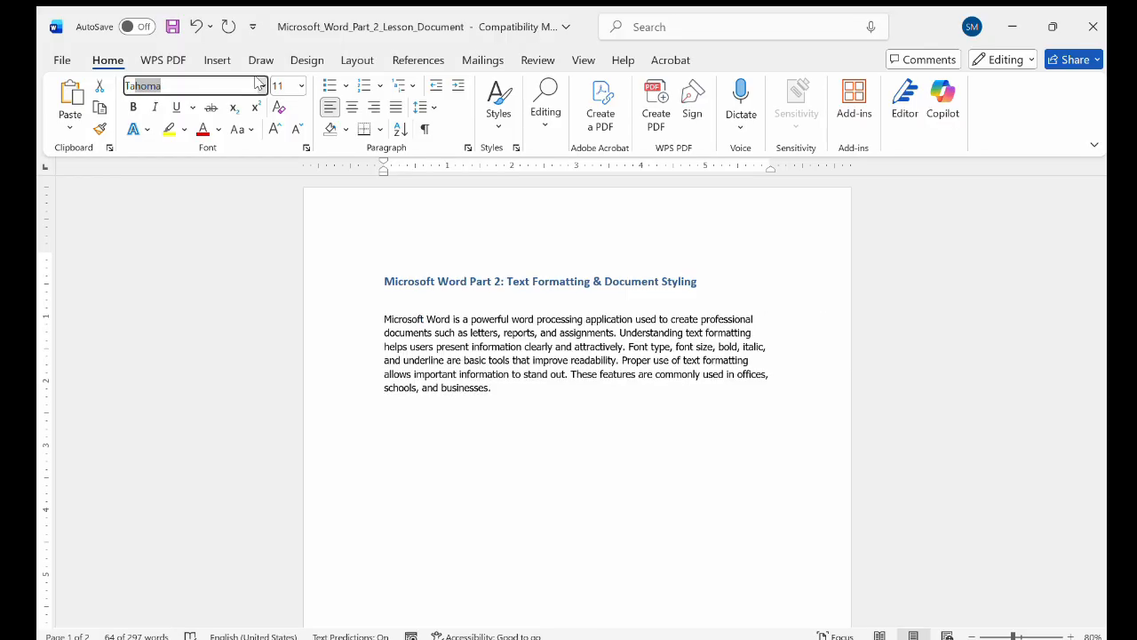
type("homa")
key("Return")
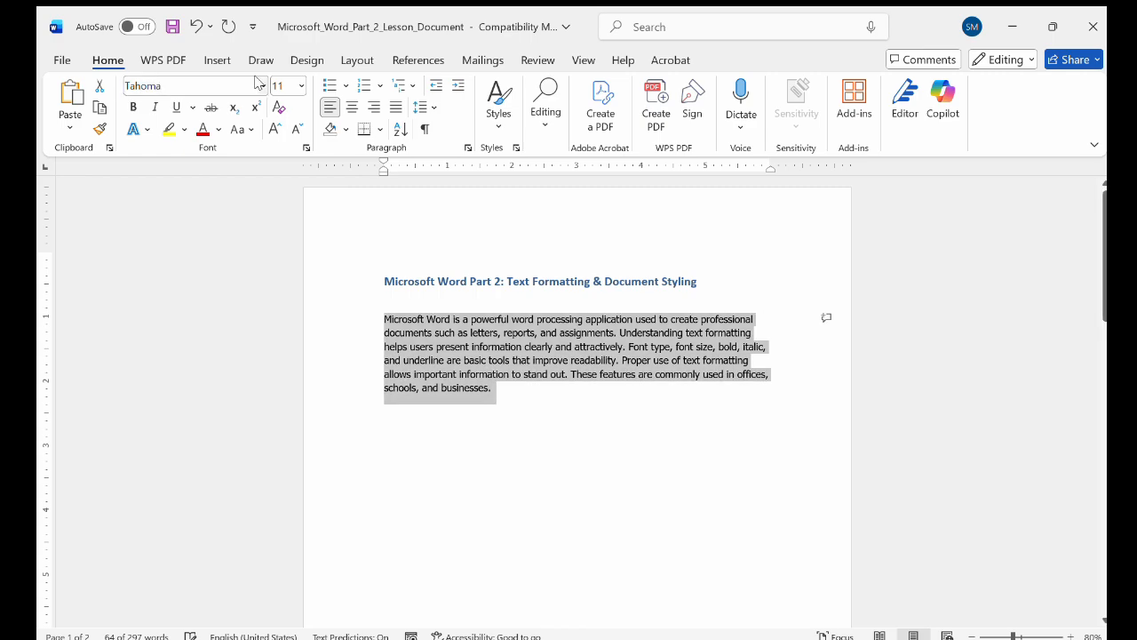
left_click(530, 363)
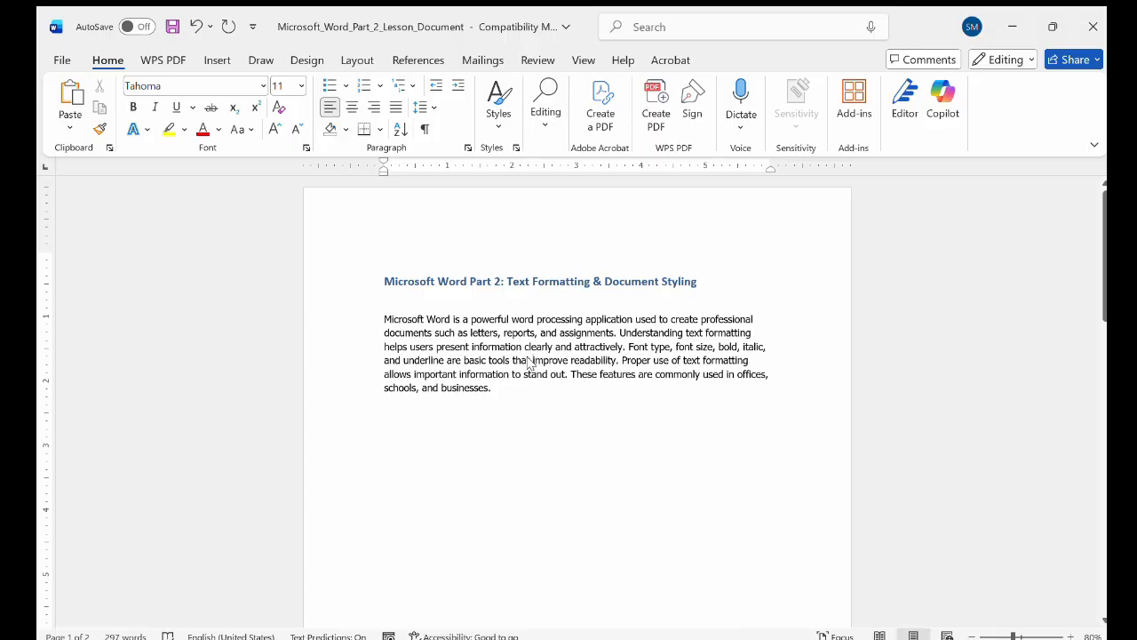
Select the first paragraph and try font sizes 18 and 24 on it.
triple_click(399, 321)
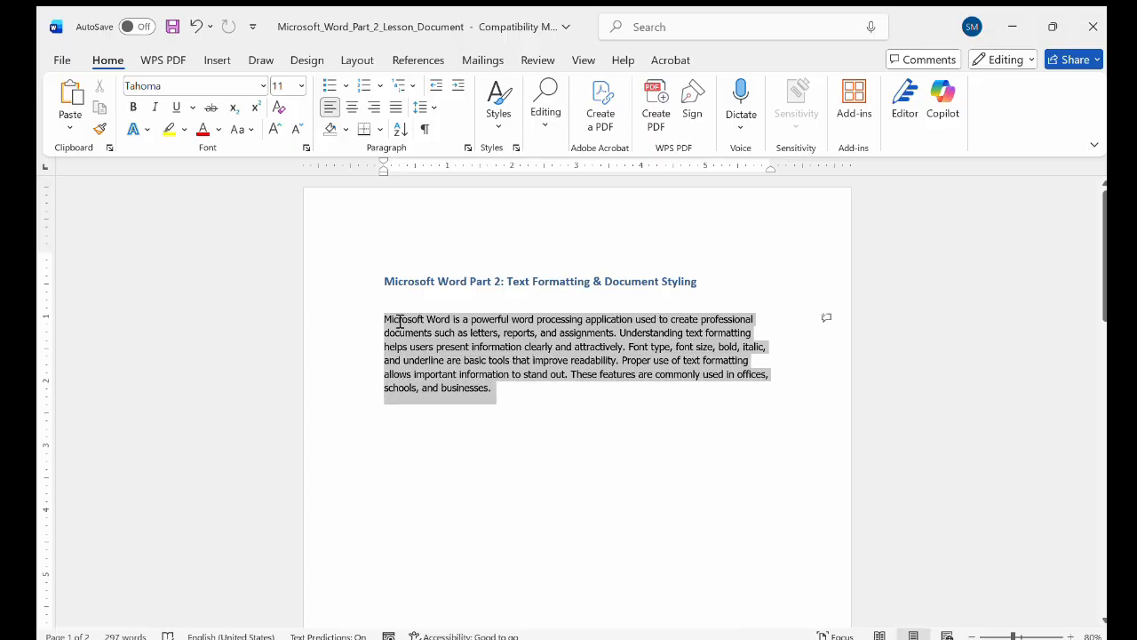
left_click(299, 85)
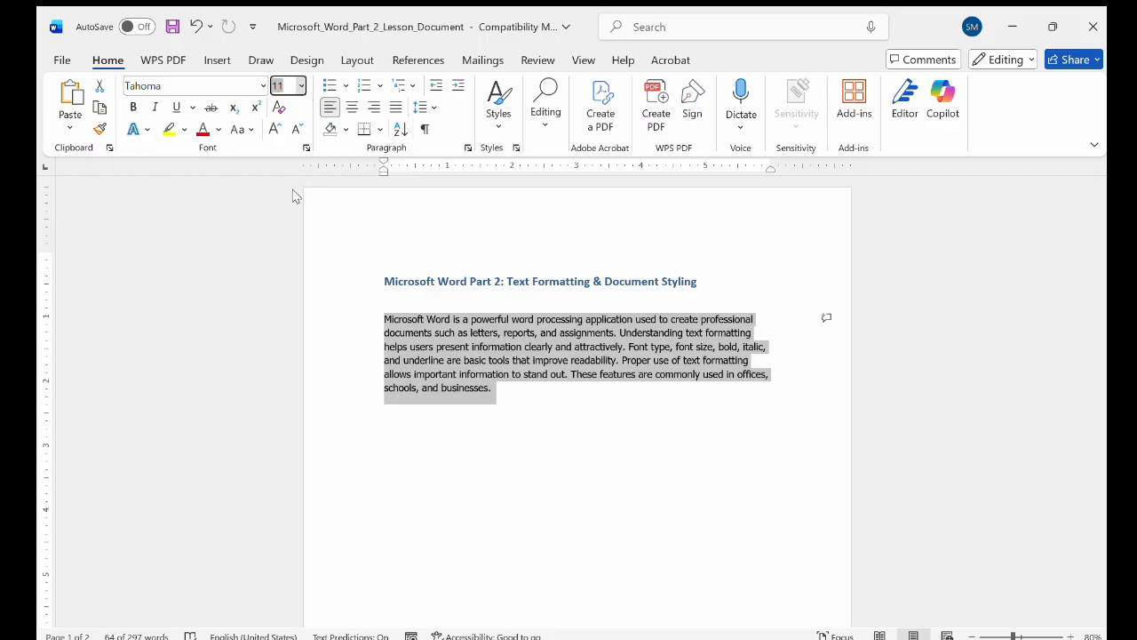
left_click(281, 252)
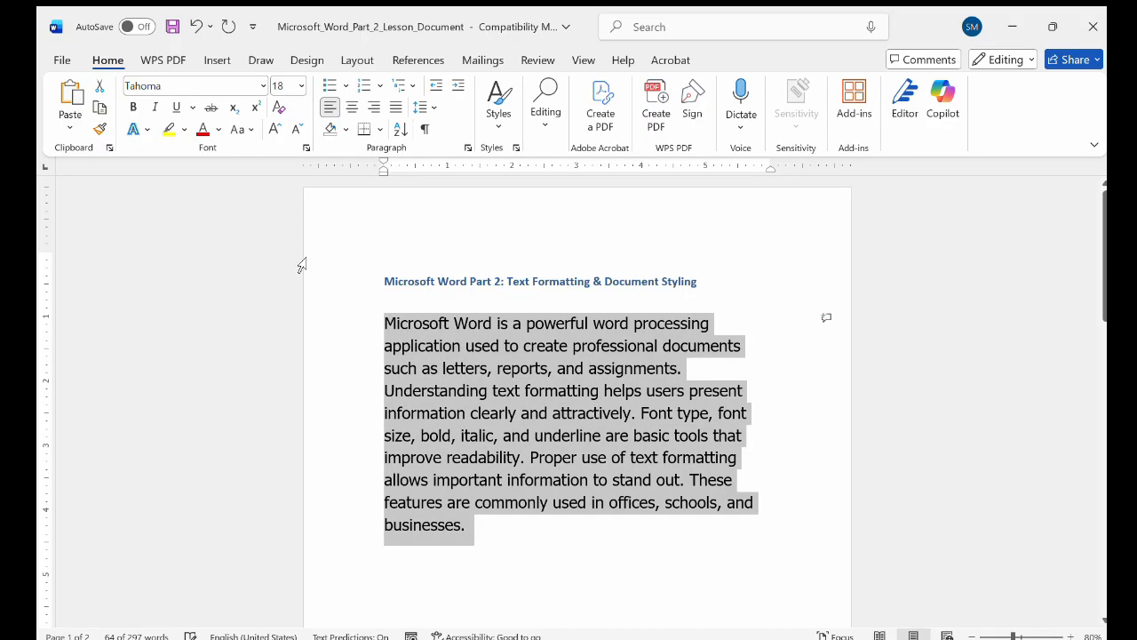
left_click(301, 88)
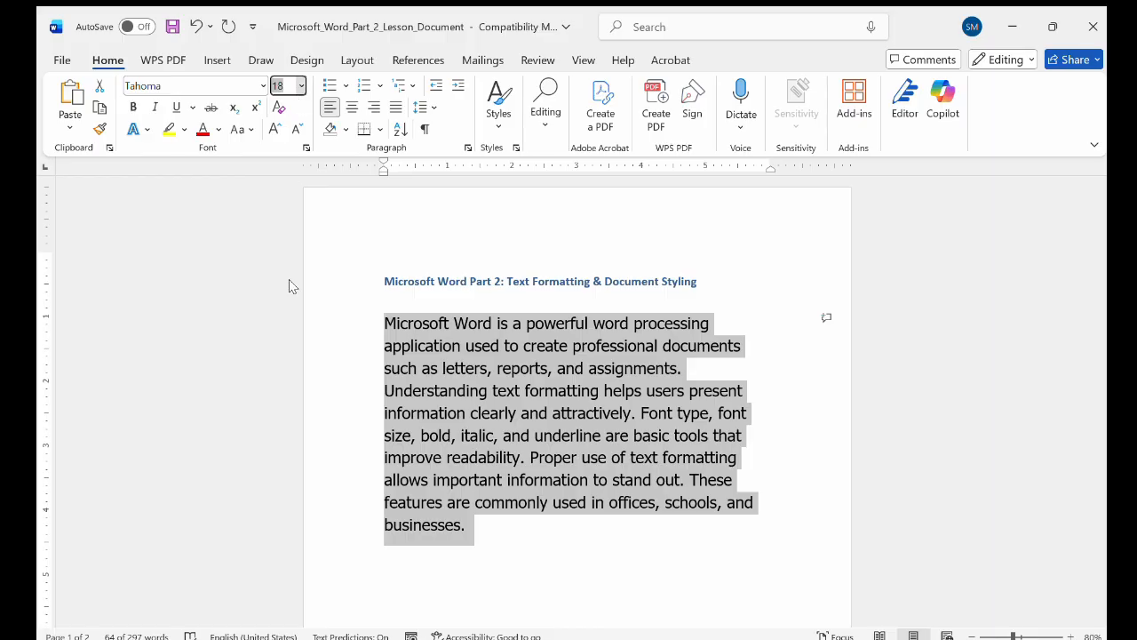
left_click(286, 309)
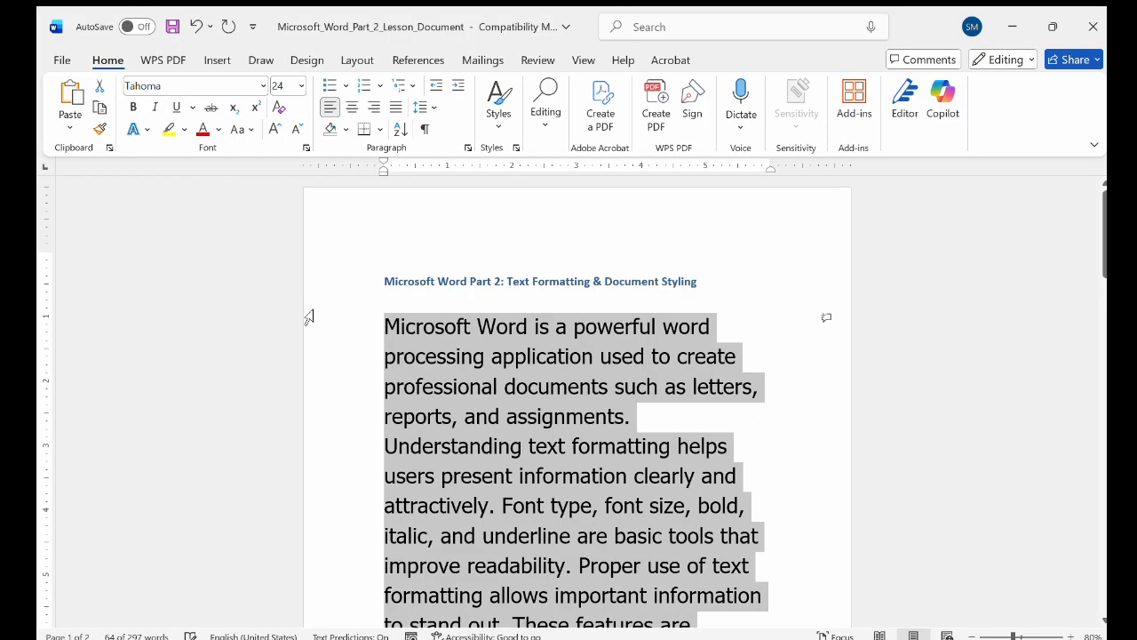
scroll(626, 417, "down", 2)
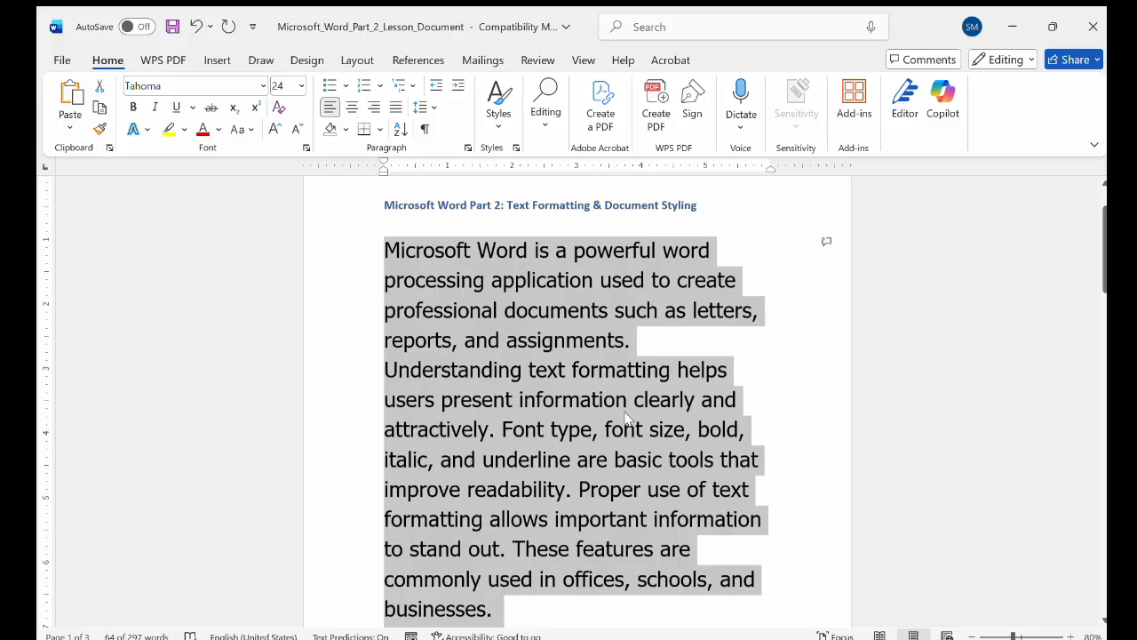
Set the selected first paragraph's font size to 12 and deselect the text.
left_click(297, 86)
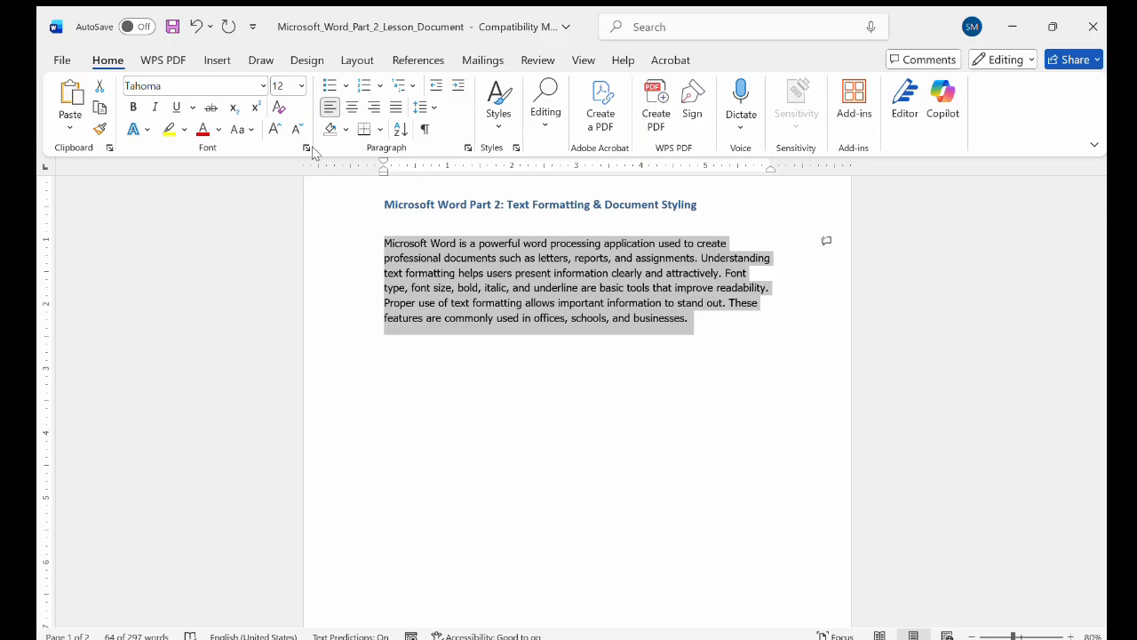
left_click(524, 257)
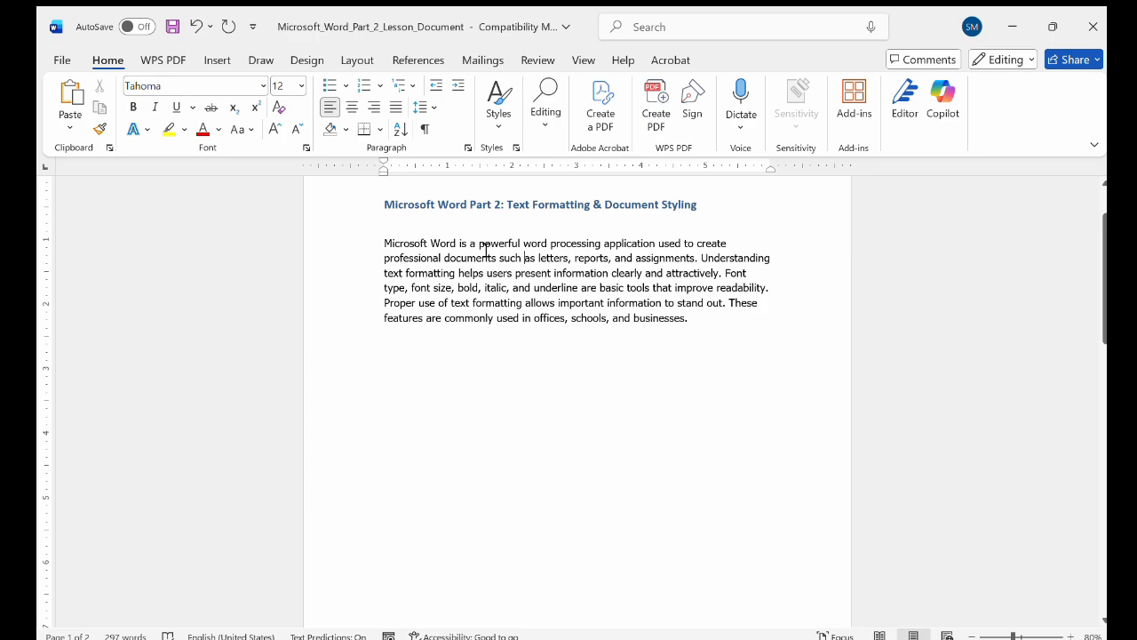
Try bold on the words "Microsoft Word" at the start of the first paragraph, and make them italic instead.
left_click_drag(459, 243, 389, 242)
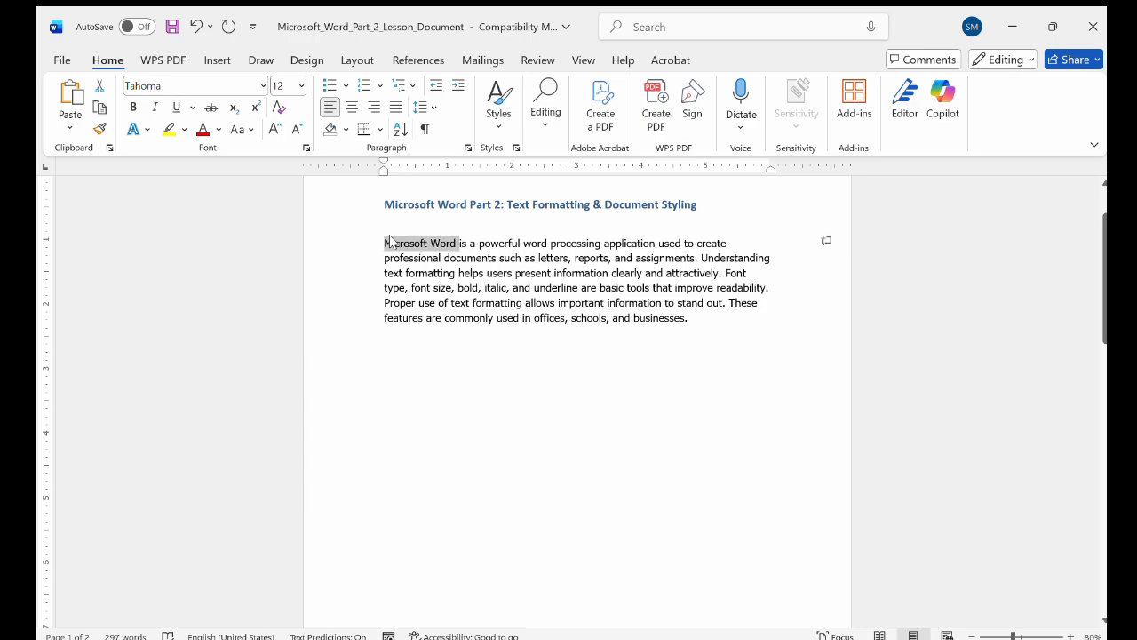
left_click(131, 107)
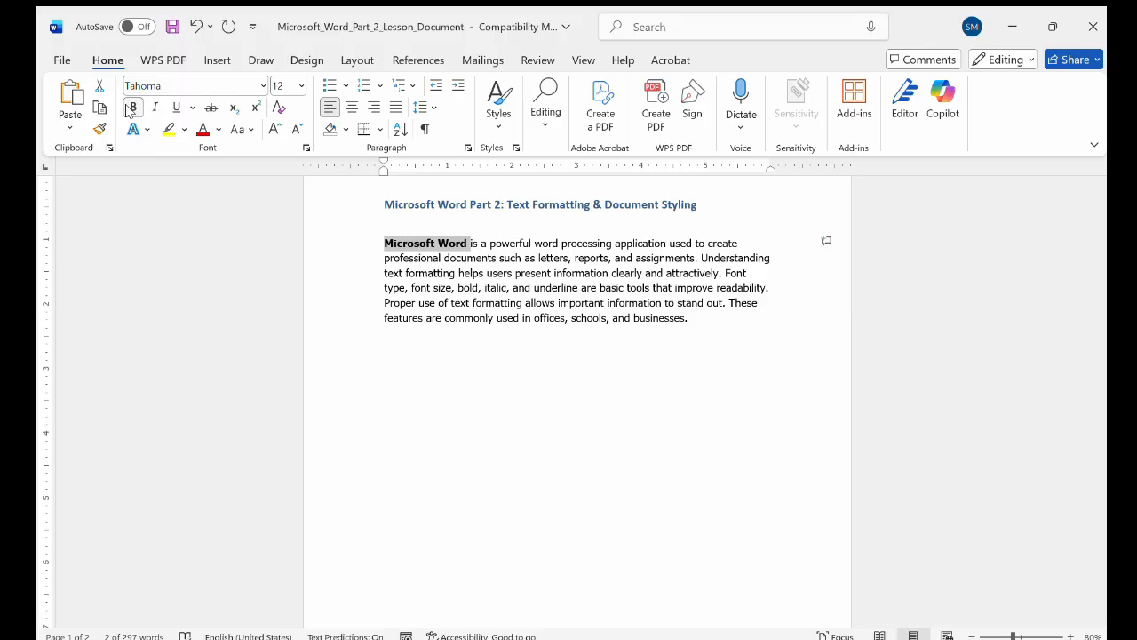
left_click(130, 107)
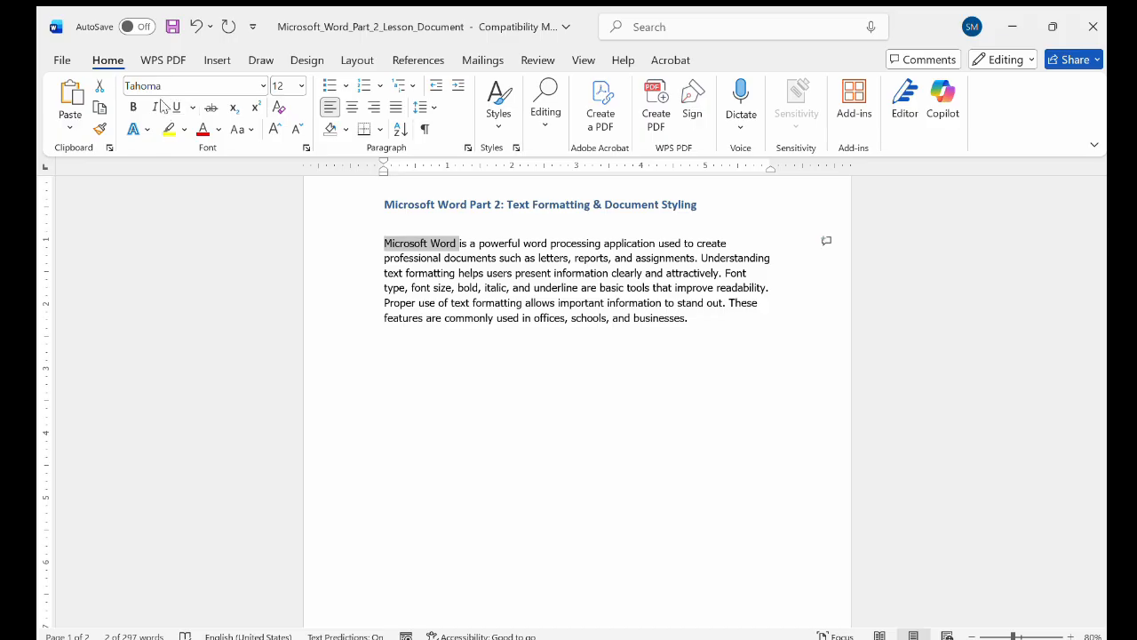
left_click(154, 107)
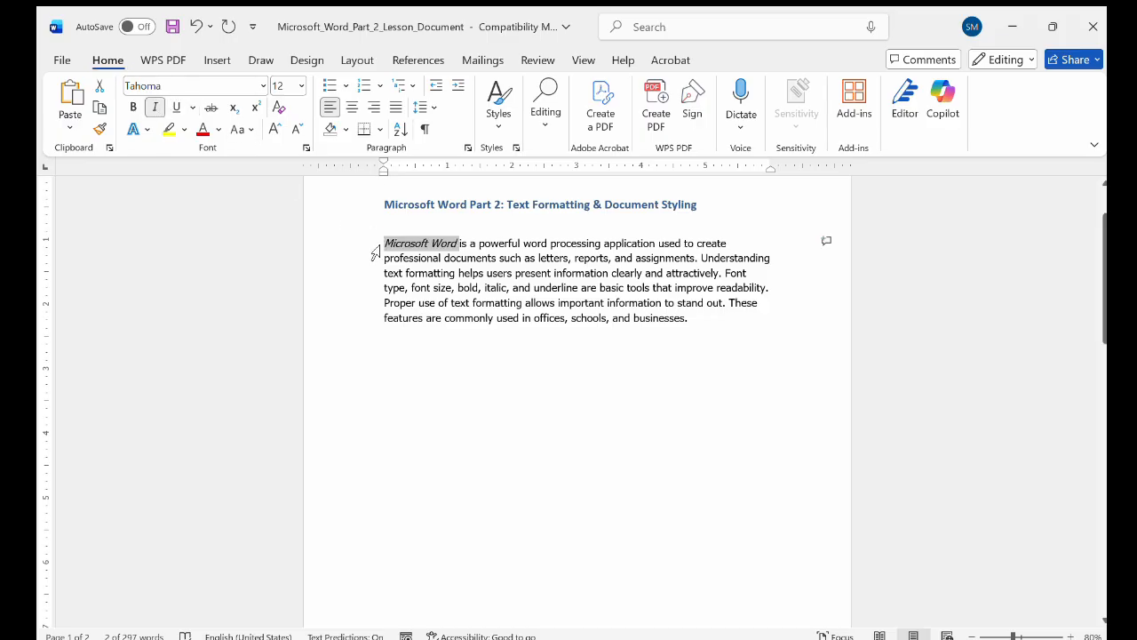
left_click(466, 257)
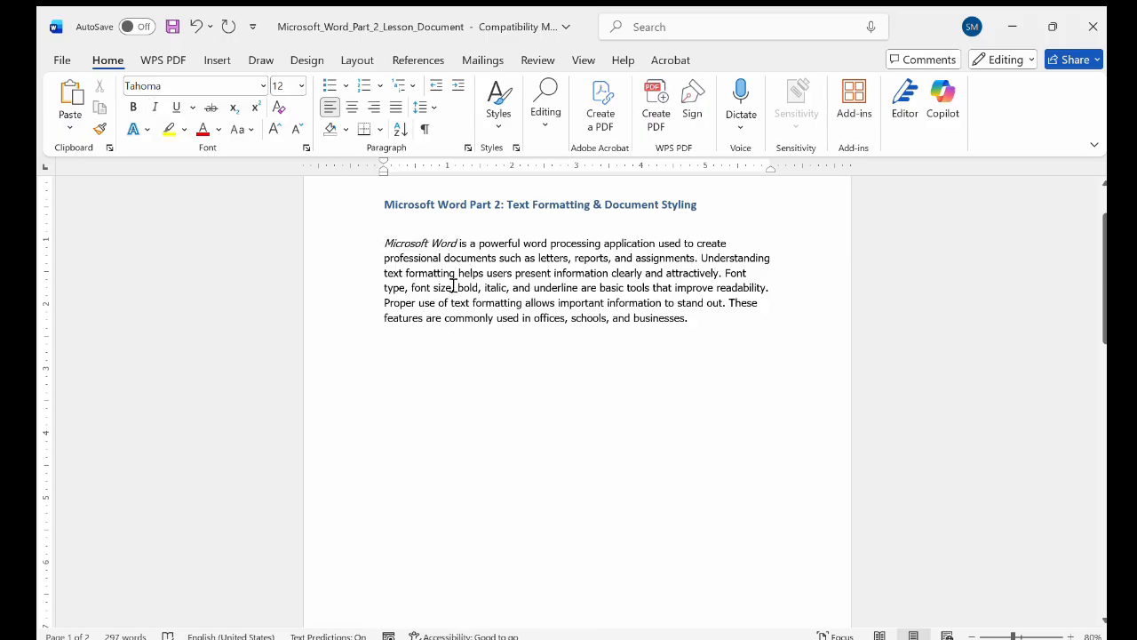
Underline the italic words "Microsoft Word" at the start of the first paragraph and deselect them.
scroll(495, 301, "up", 3)
scroll(495, 302, "up", 2)
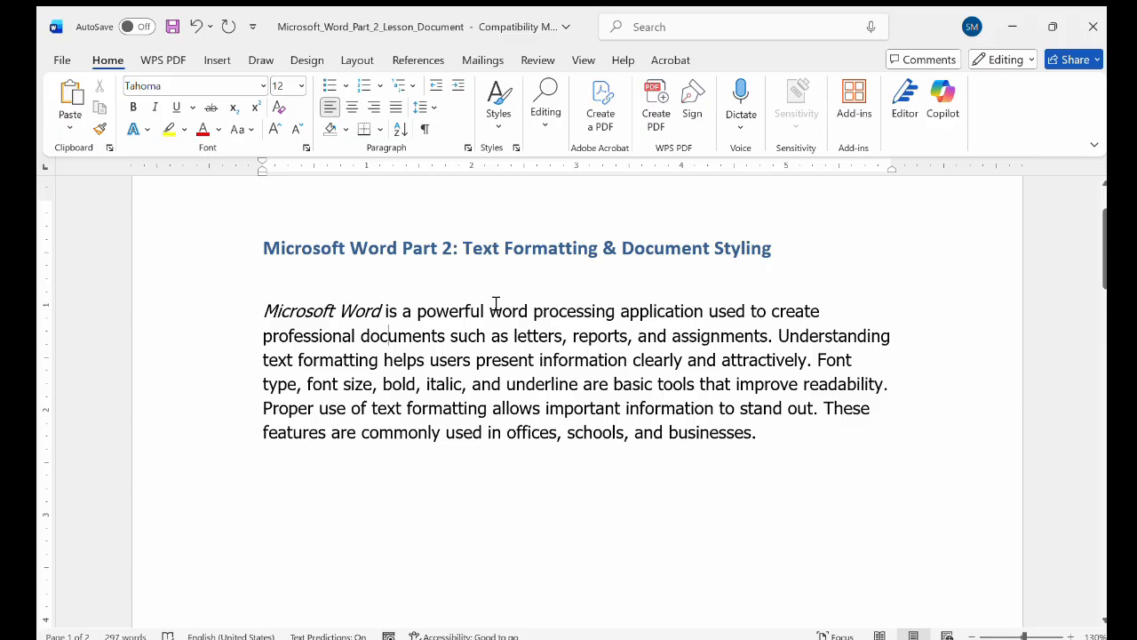
left_click(971, 636)
left_click(970, 636)
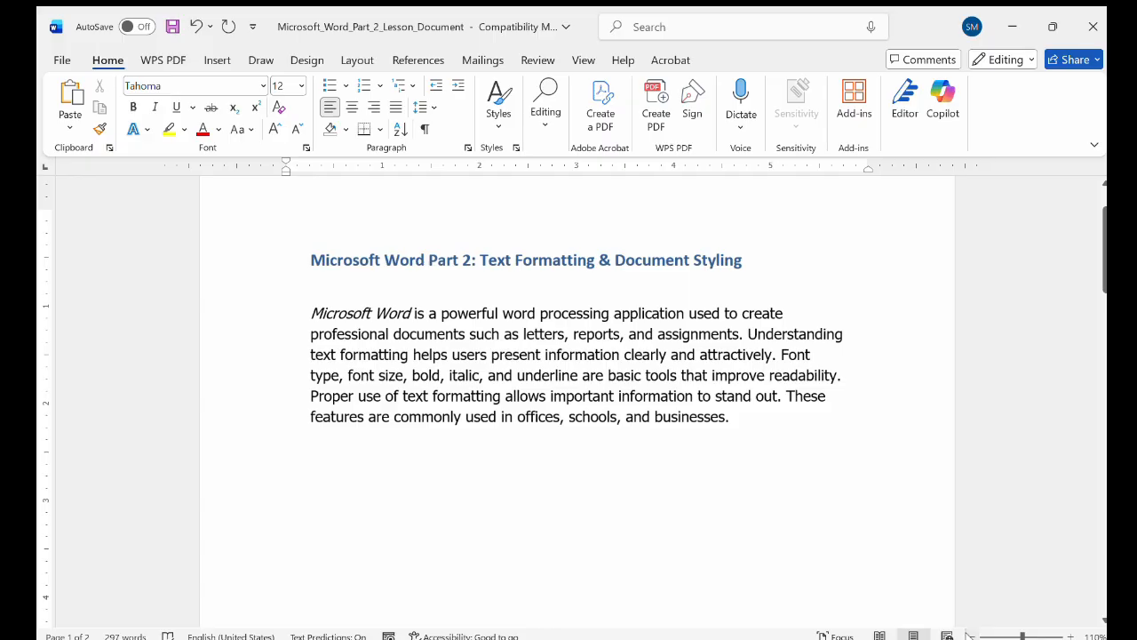
left_click(1069, 636)
left_click(1069, 636)
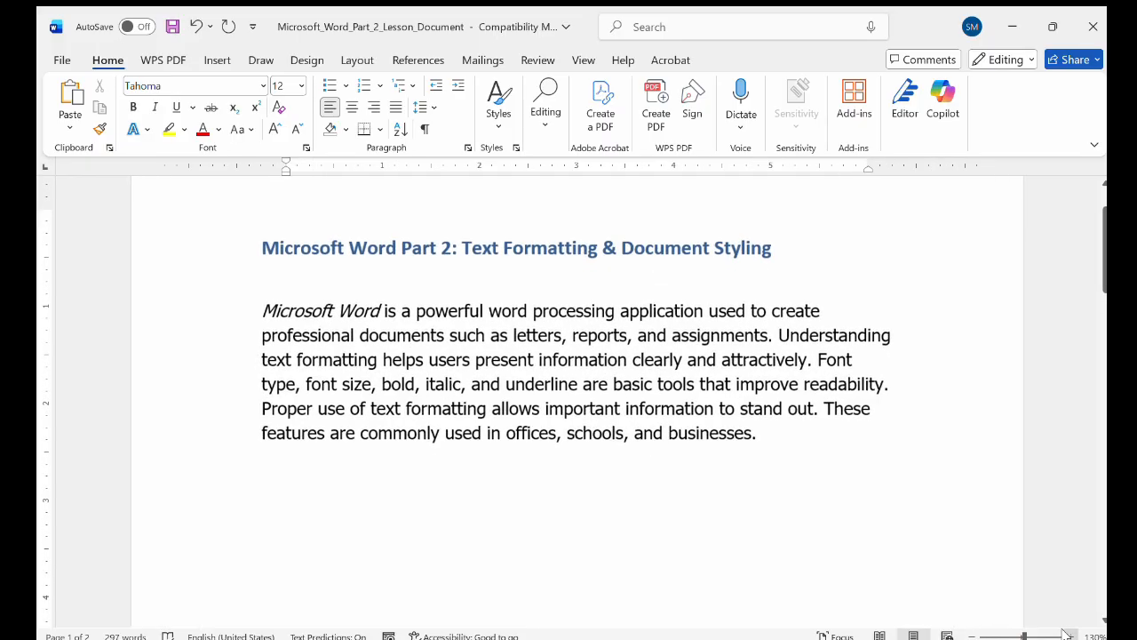
left_click(1068, 636)
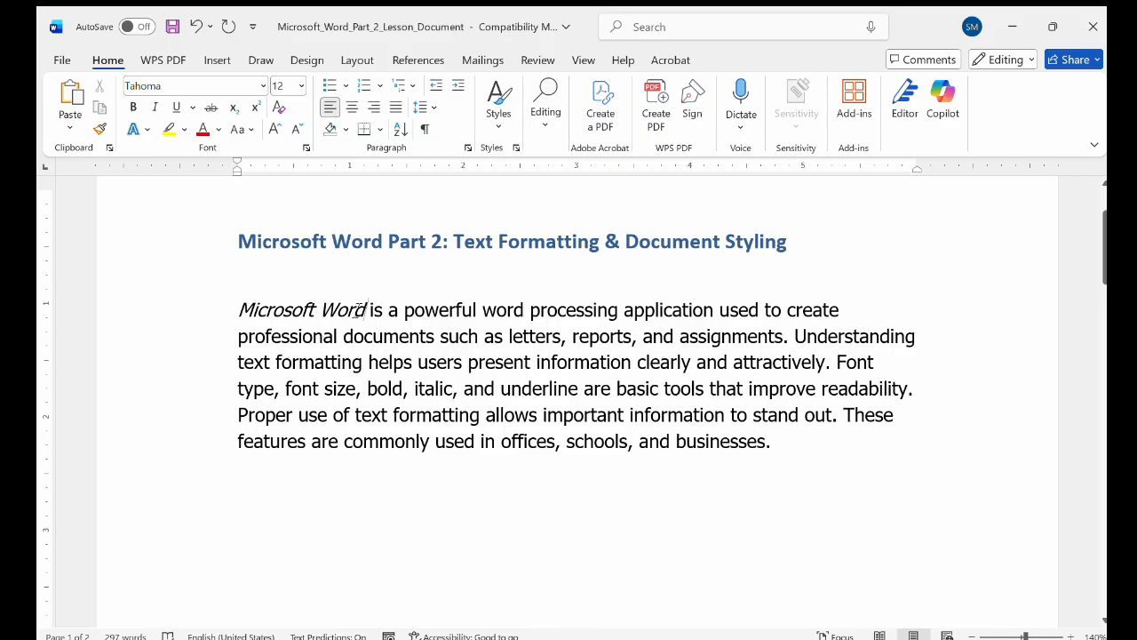
left_click_drag(368, 309, 238, 309)
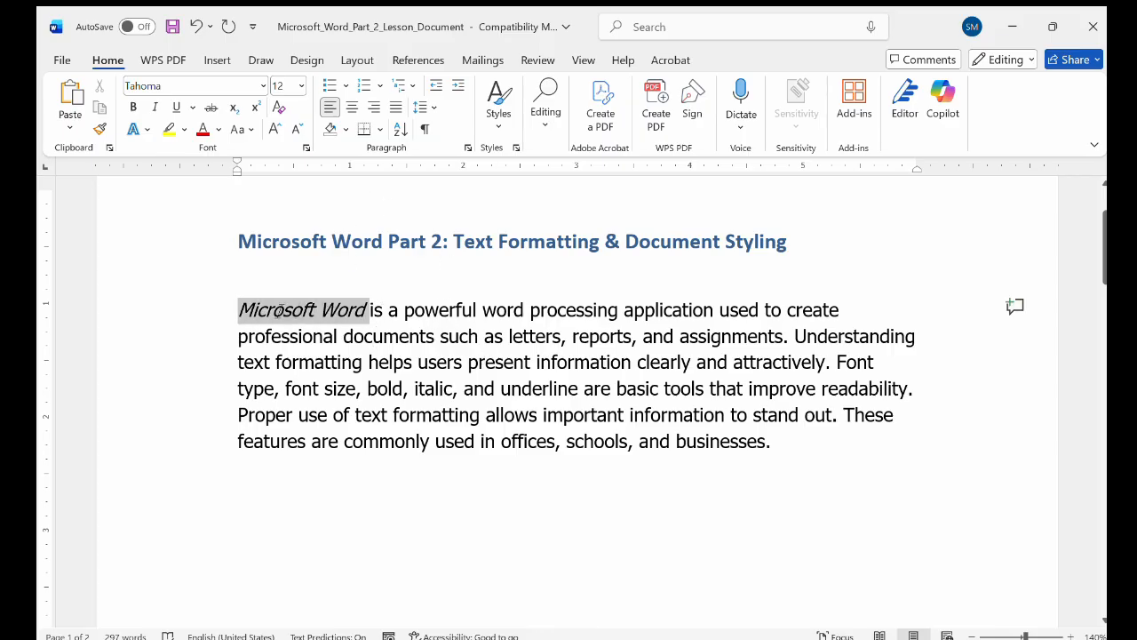
left_click(175, 107)
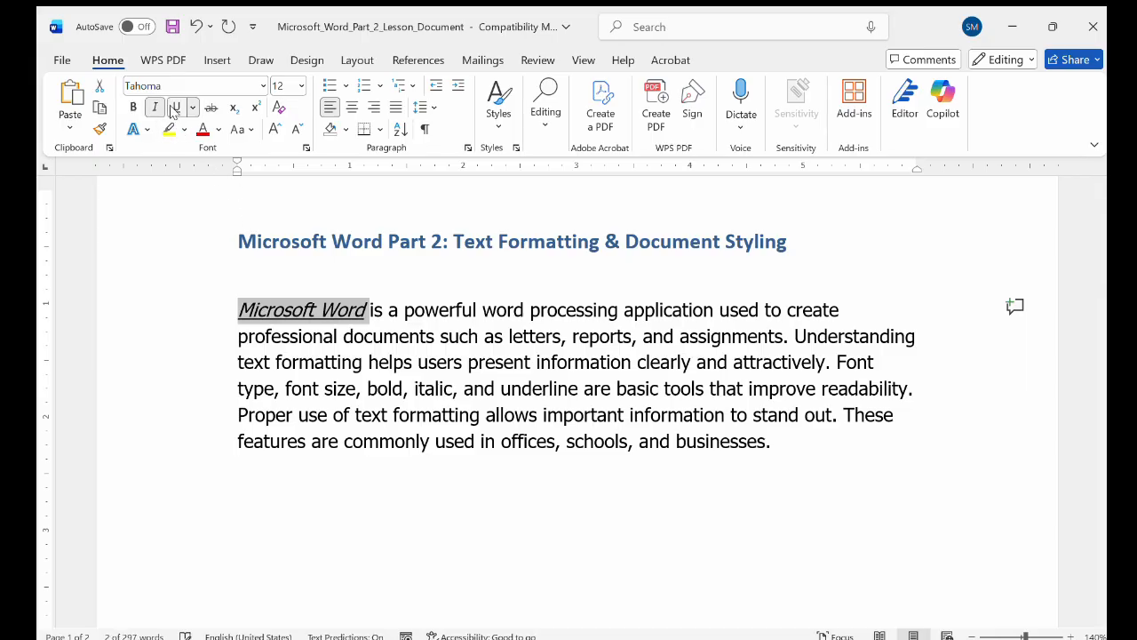
left_click(328, 339)
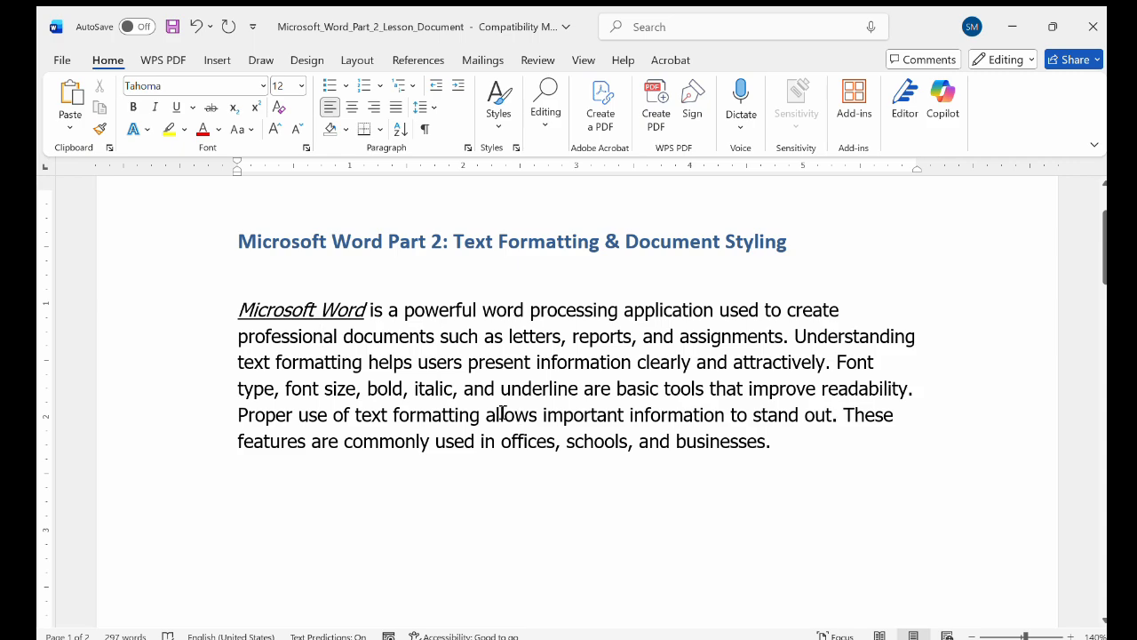
Change the font color of "allows important information" in the first paragraph to green and deselect it.
left_click_drag(487, 414, 684, 420)
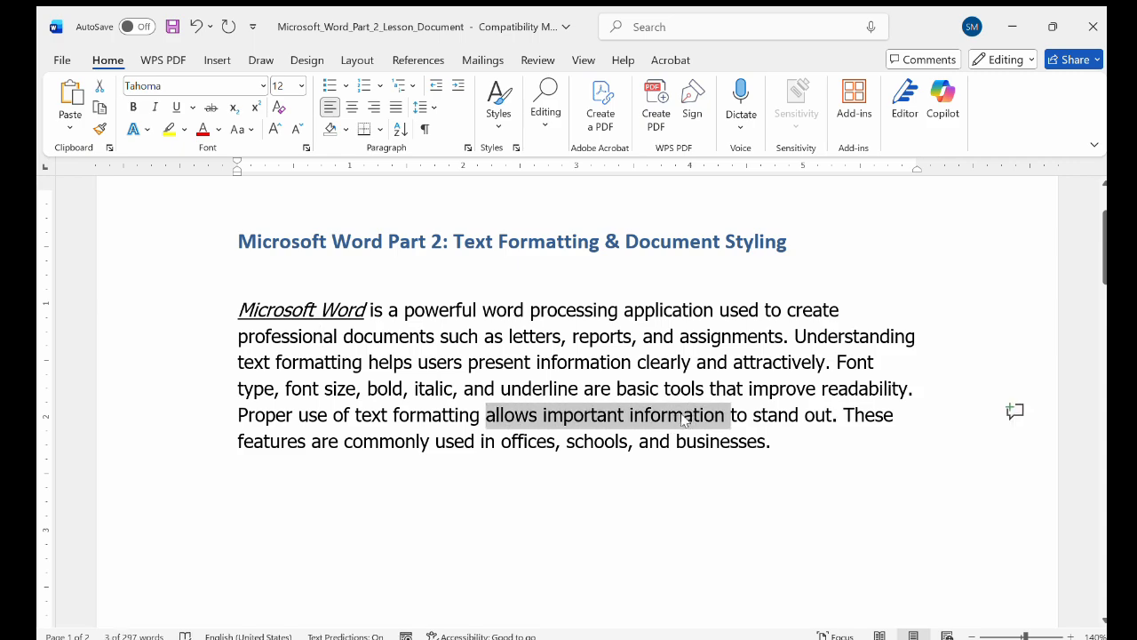
left_click(219, 130)
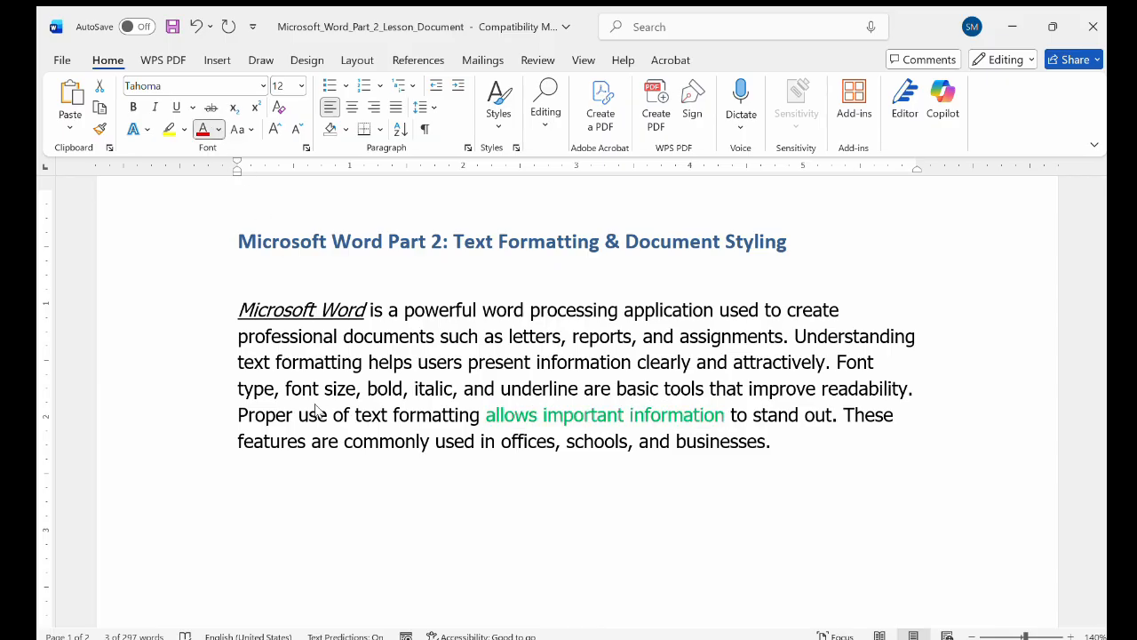
left_click(316, 408)
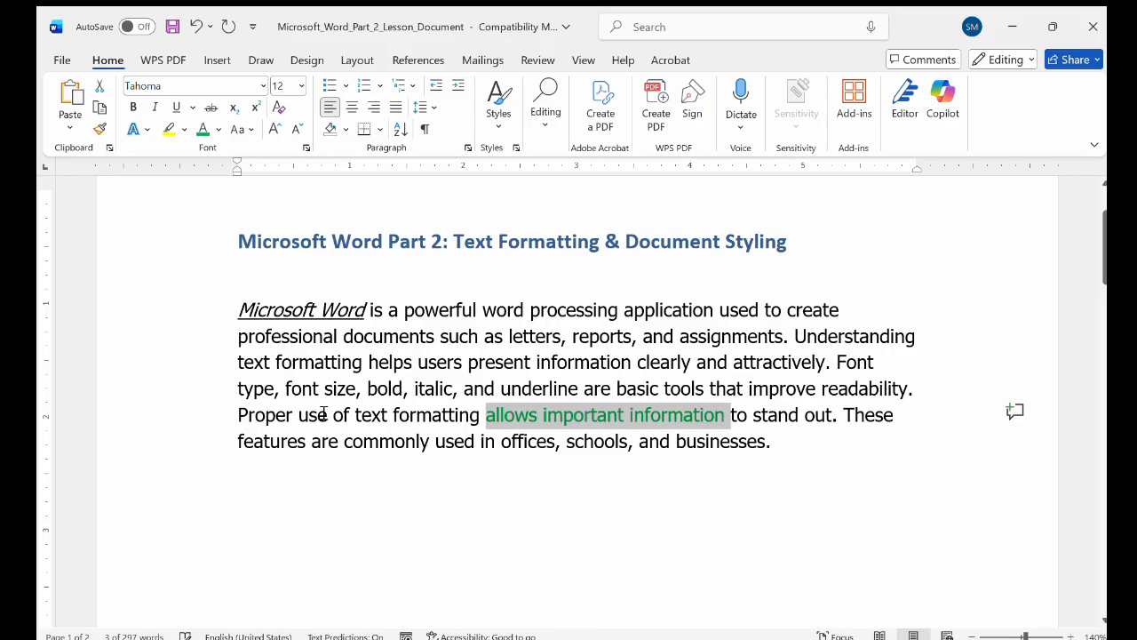
left_click(675, 441)
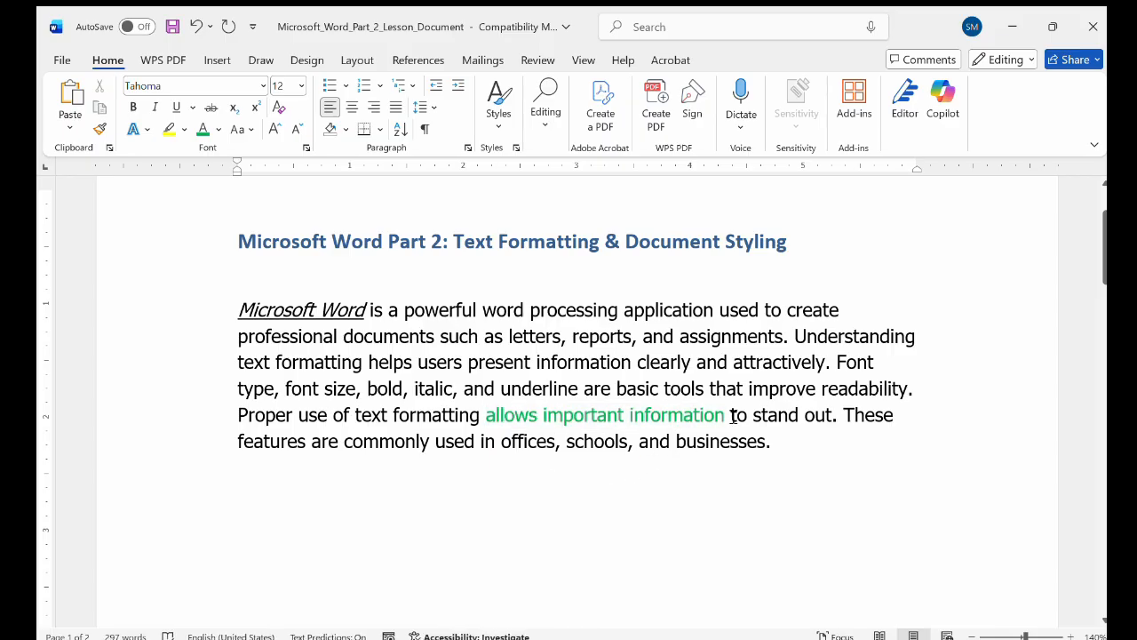
Highlight the green words "allows important information" in red and deselect them.
left_click_drag(730, 415, 526, 415)
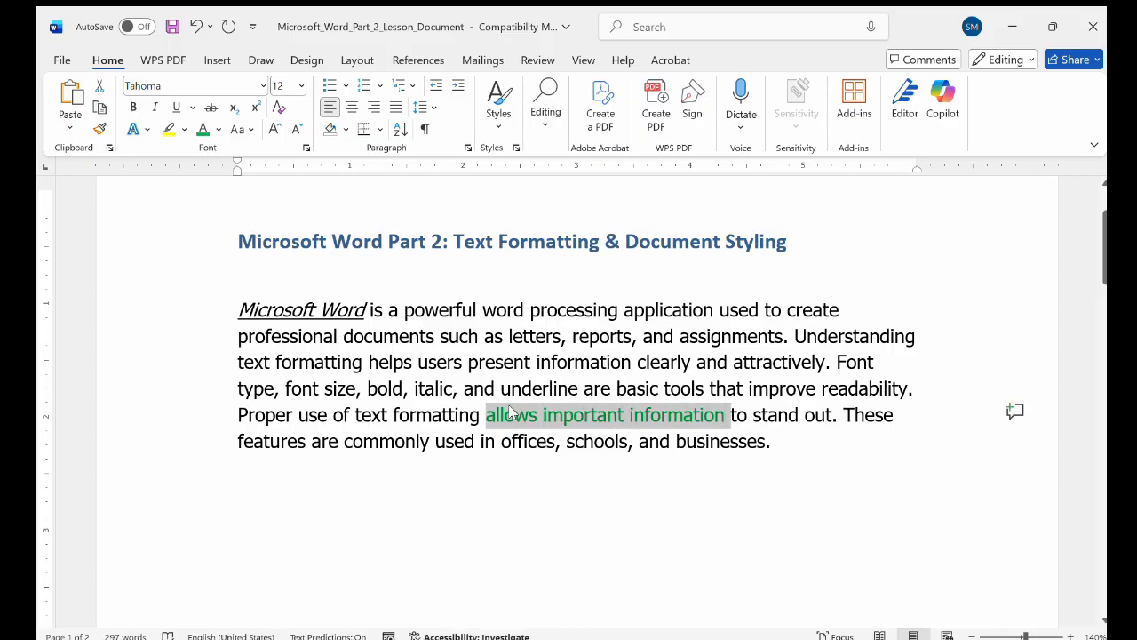
left_click(181, 131)
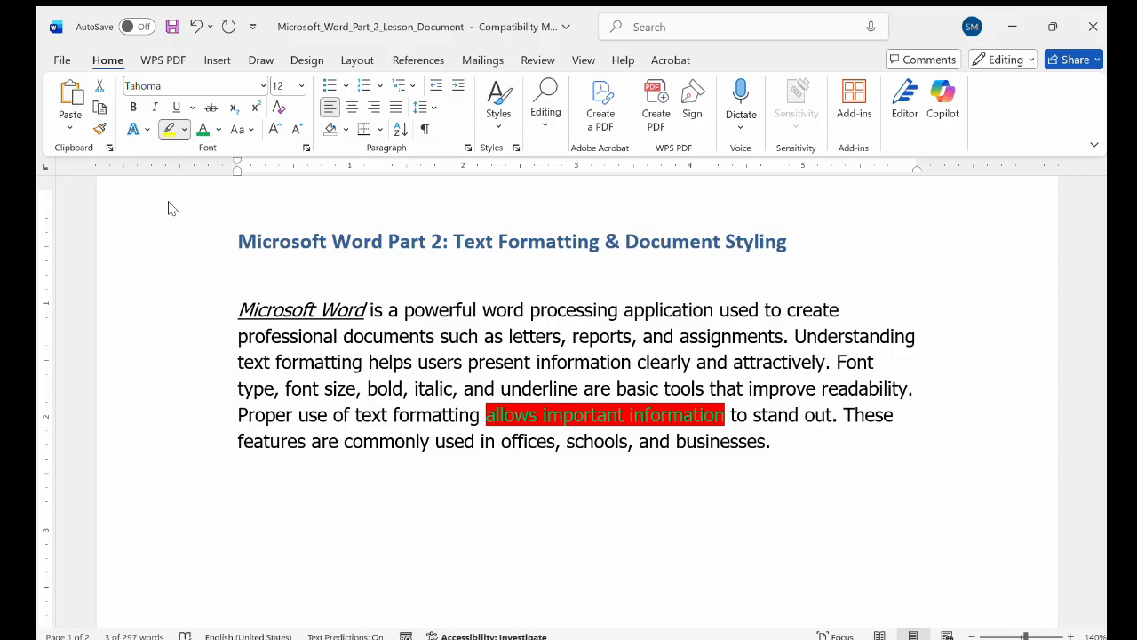
left_click(503, 415)
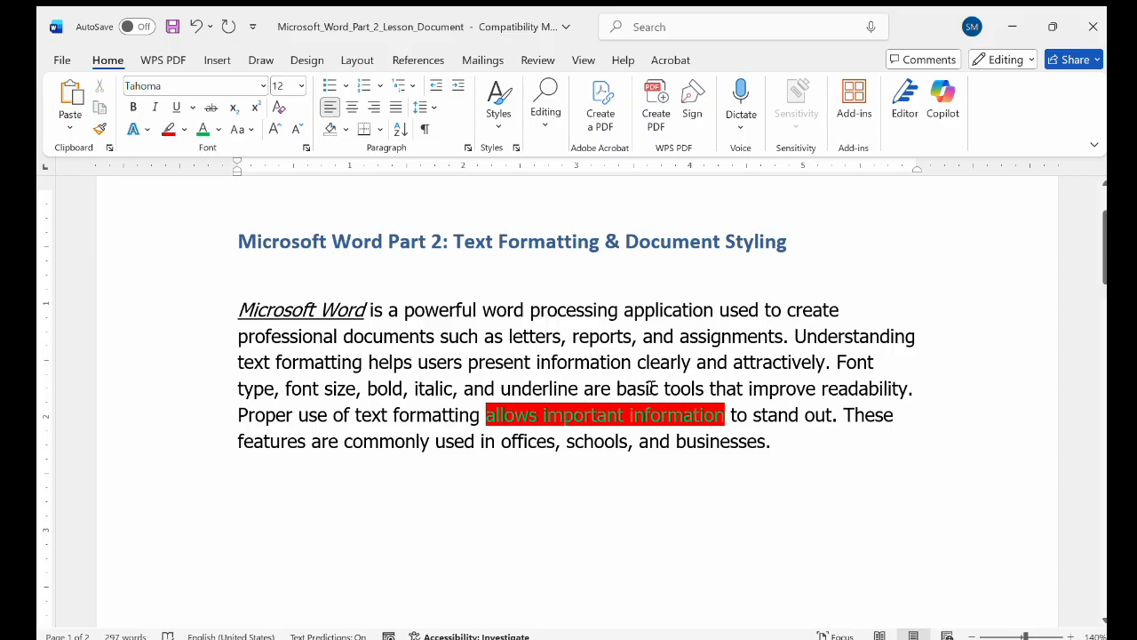
Change the highlight on "allows important information" to yellow and deselect the text.
left_click(181, 125)
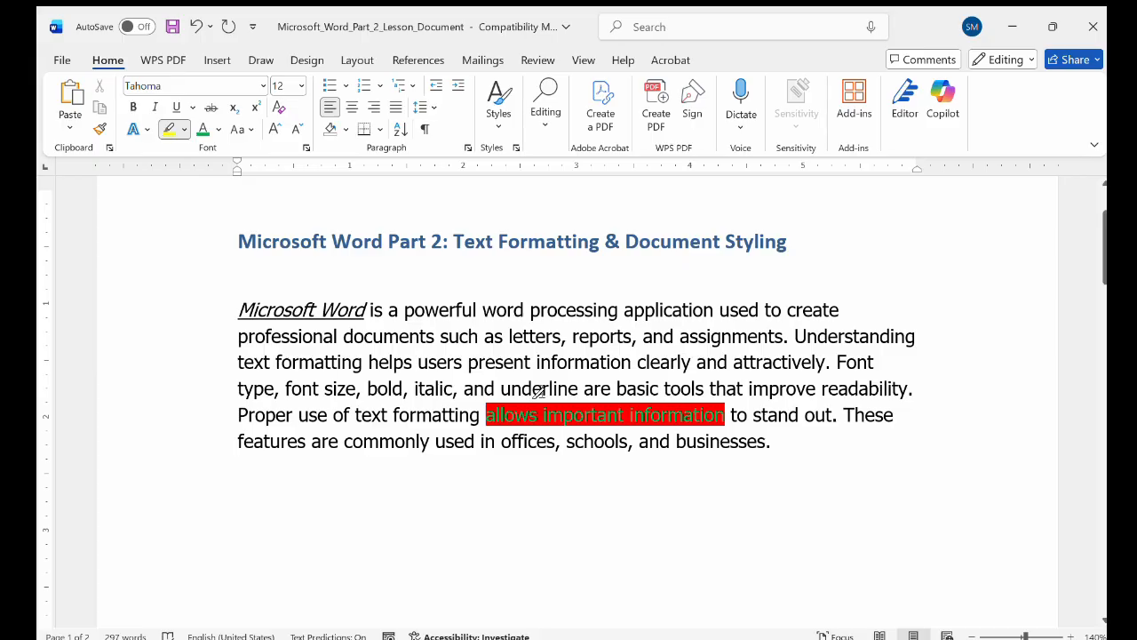
key("Escape")
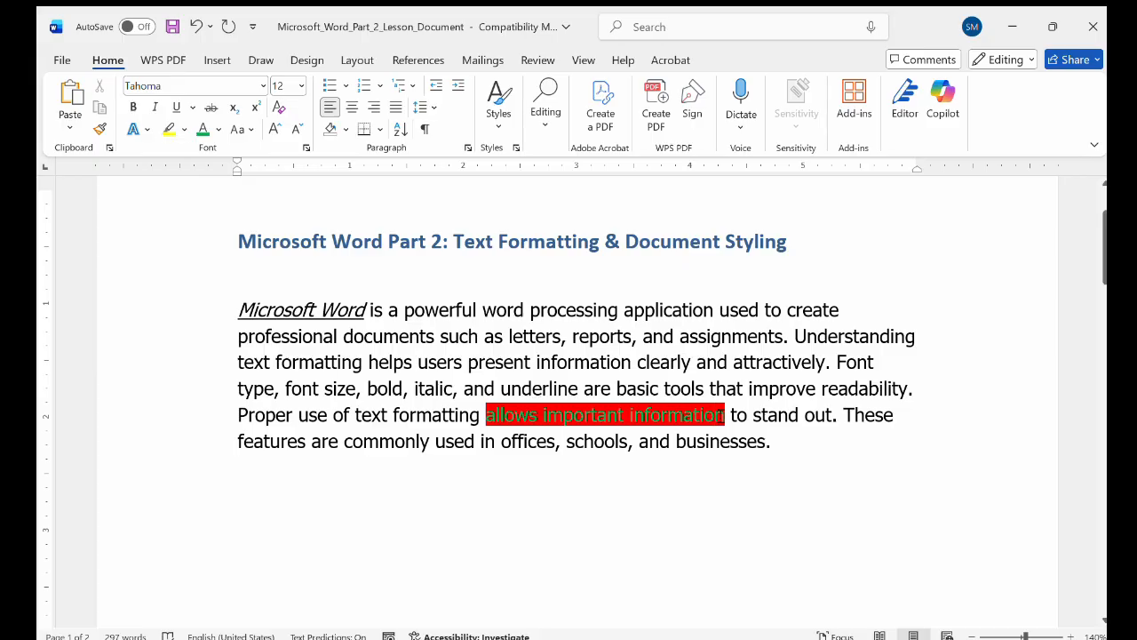
left_click_drag(732, 416, 485, 416)
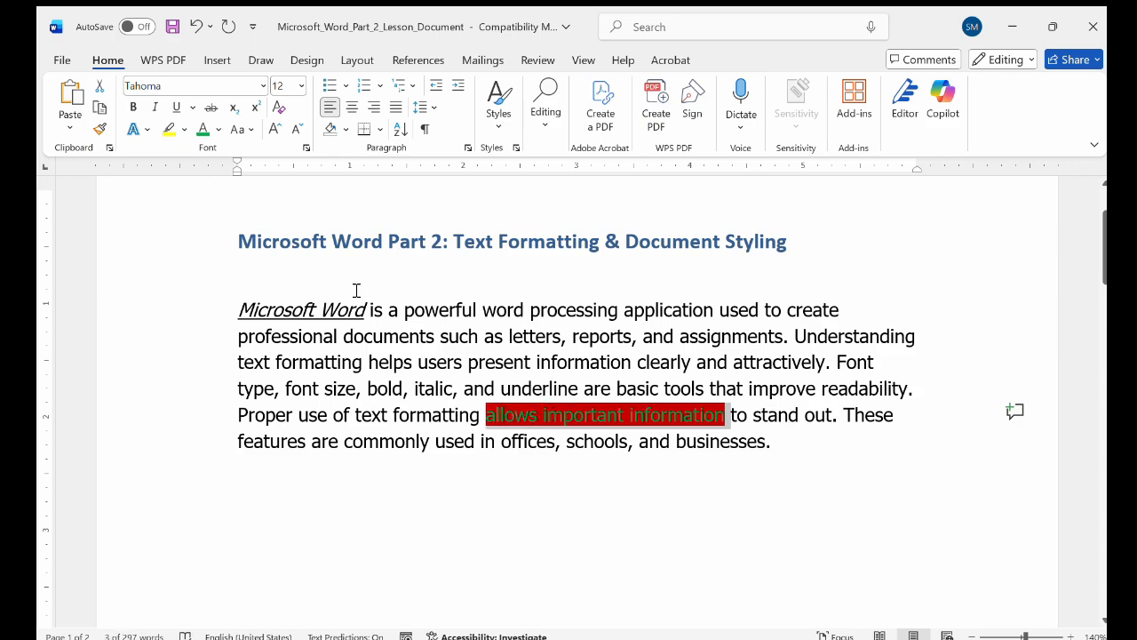
left_click(169, 129)
left_click(499, 398)
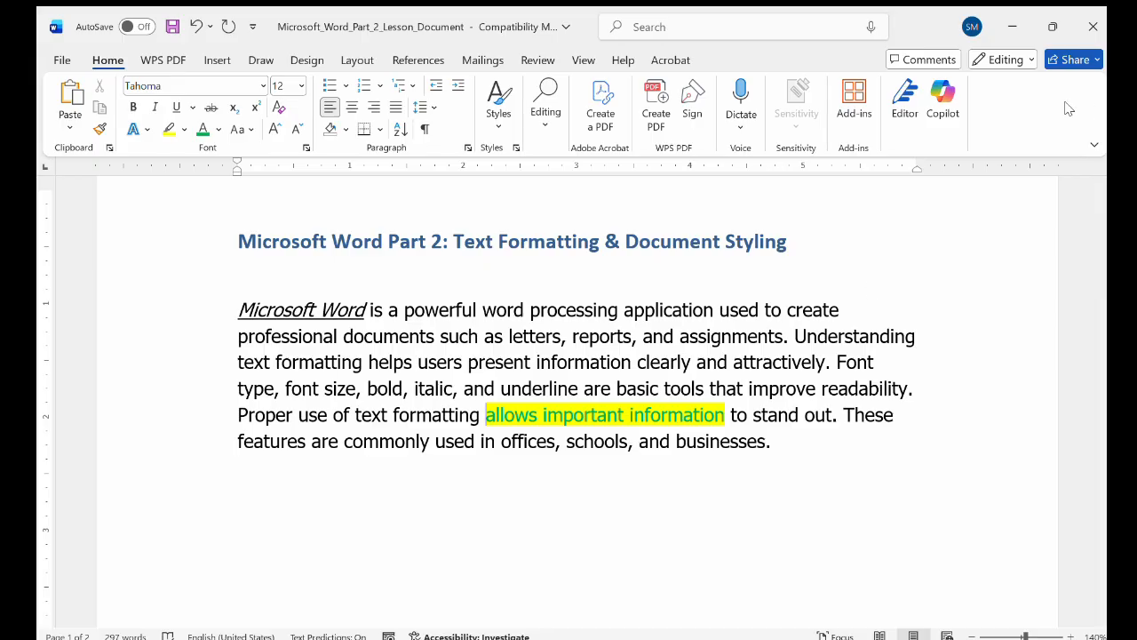
Select the entire first paragraph and remove its underlining and text highlighting.
left_click(821, 309)
left_click_drag(779, 451, 278, 304)
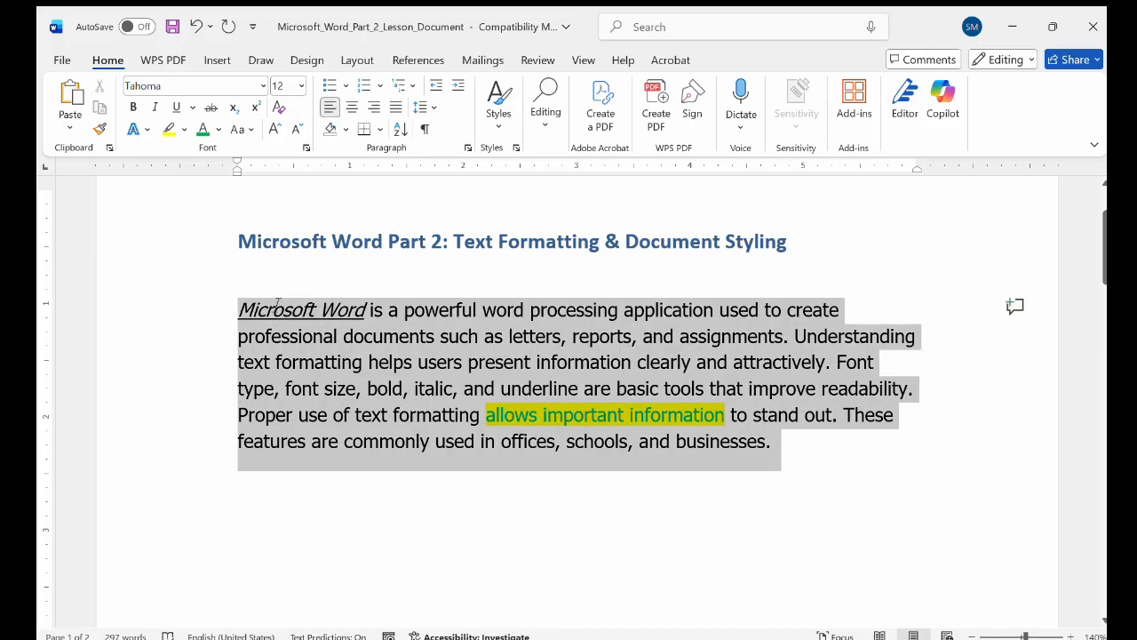
left_click(175, 107)
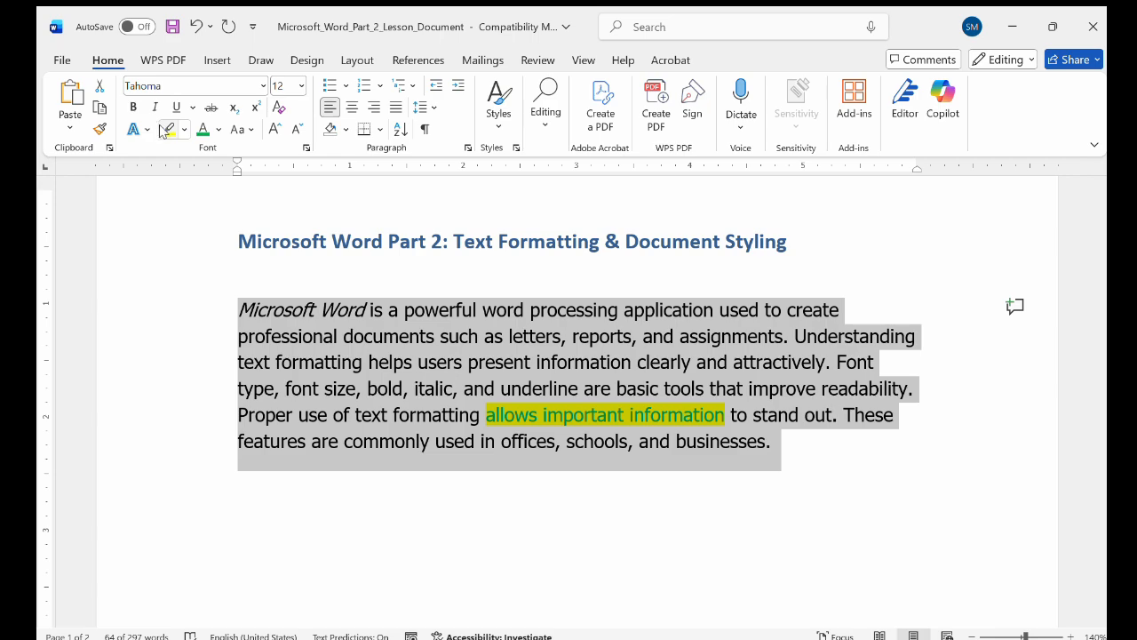
left_click(212, 255)
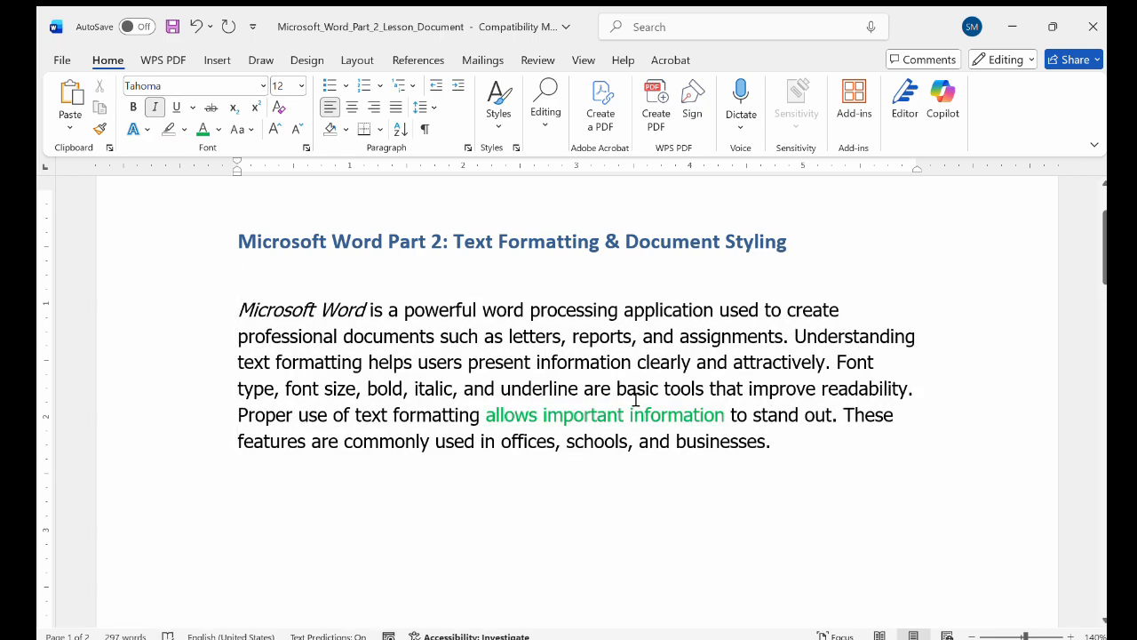
Set the font color of "allows important information" back to black and deselect the text.
left_click_drag(726, 415, 495, 414)
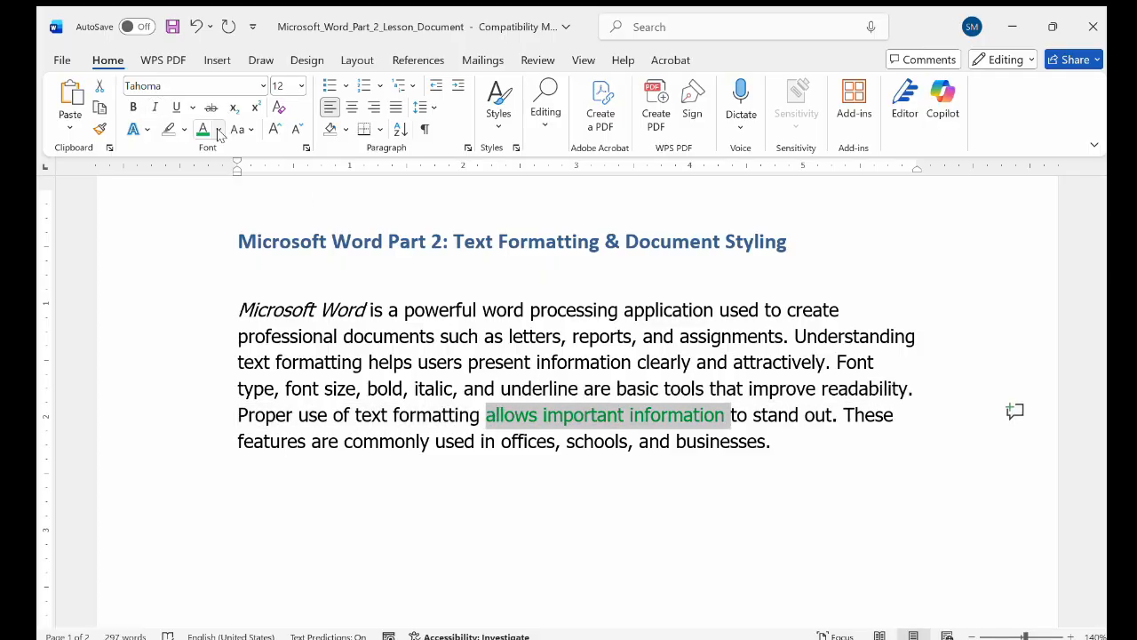
key("ctrl+z")
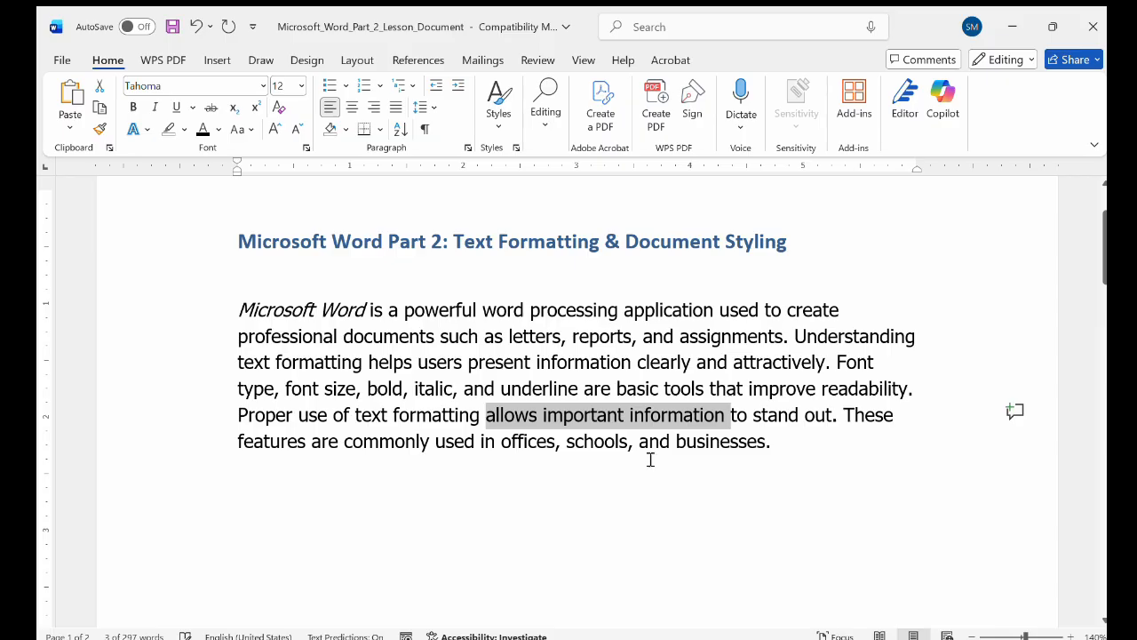
left_click(743, 447)
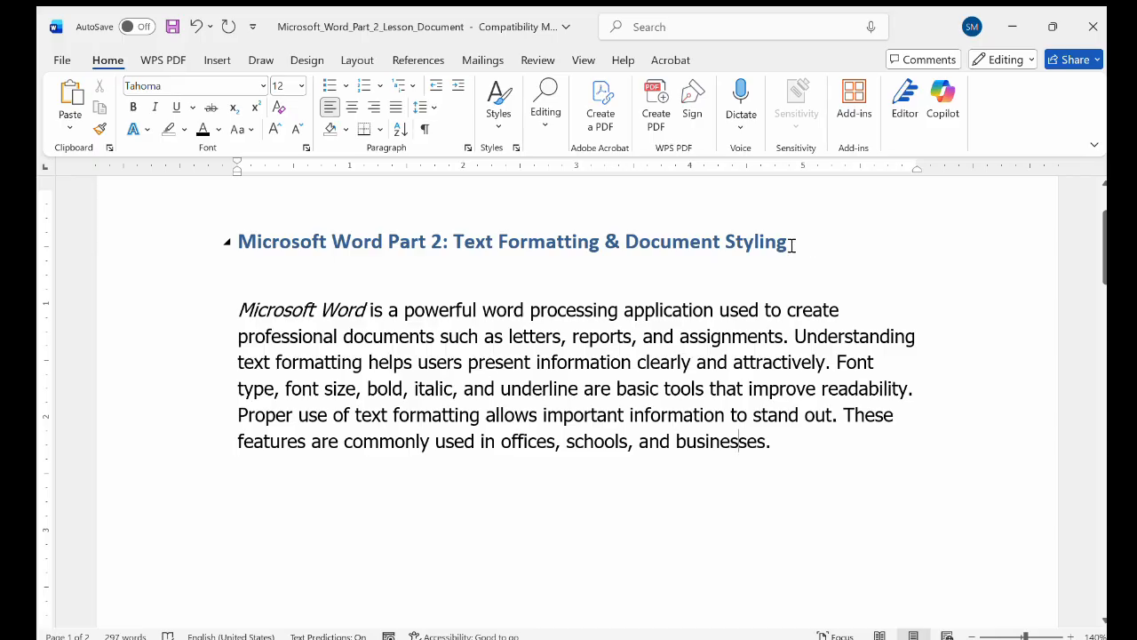
Toggle bold off and back on for the document heading, and set its font size to 18.
left_click_drag(789, 244, 255, 256)
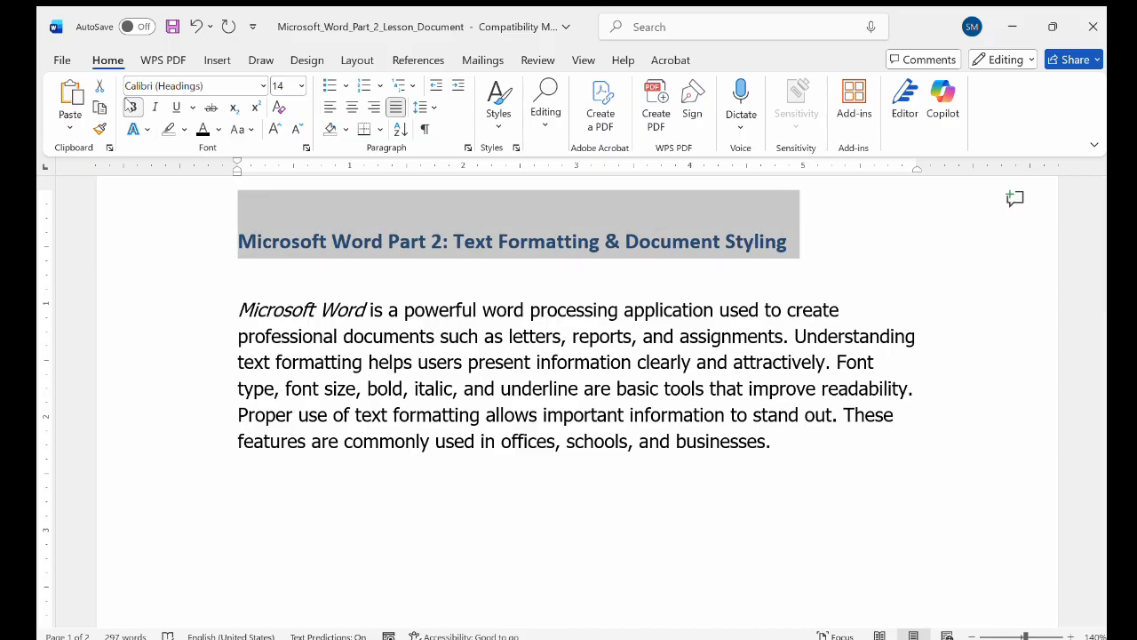
left_click(131, 106)
left_click(131, 105)
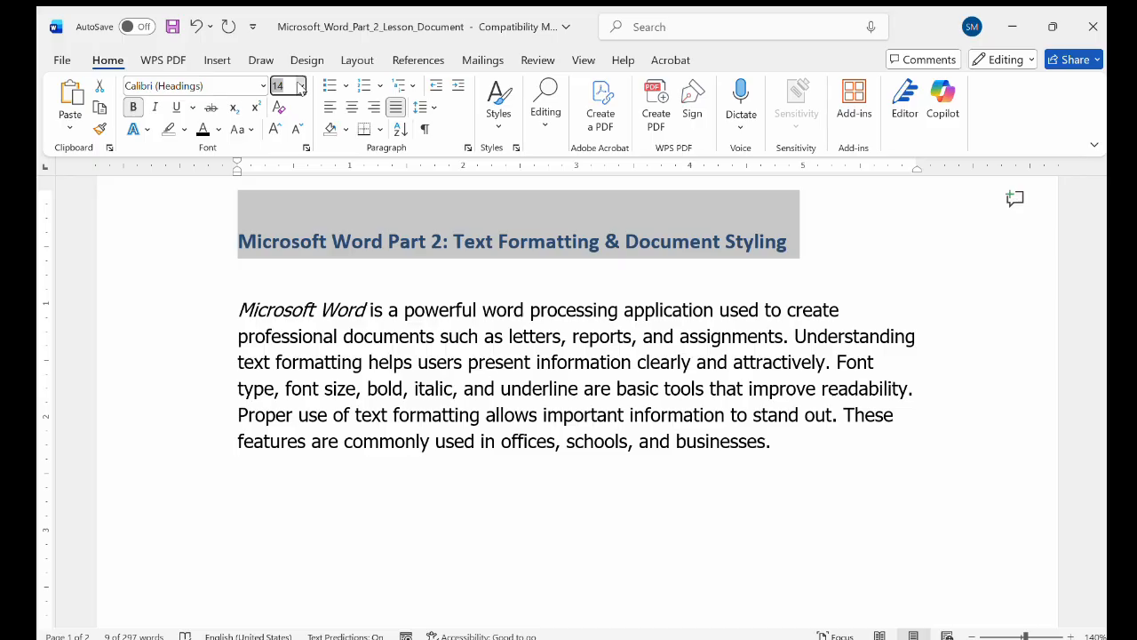
left_click(297, 236)
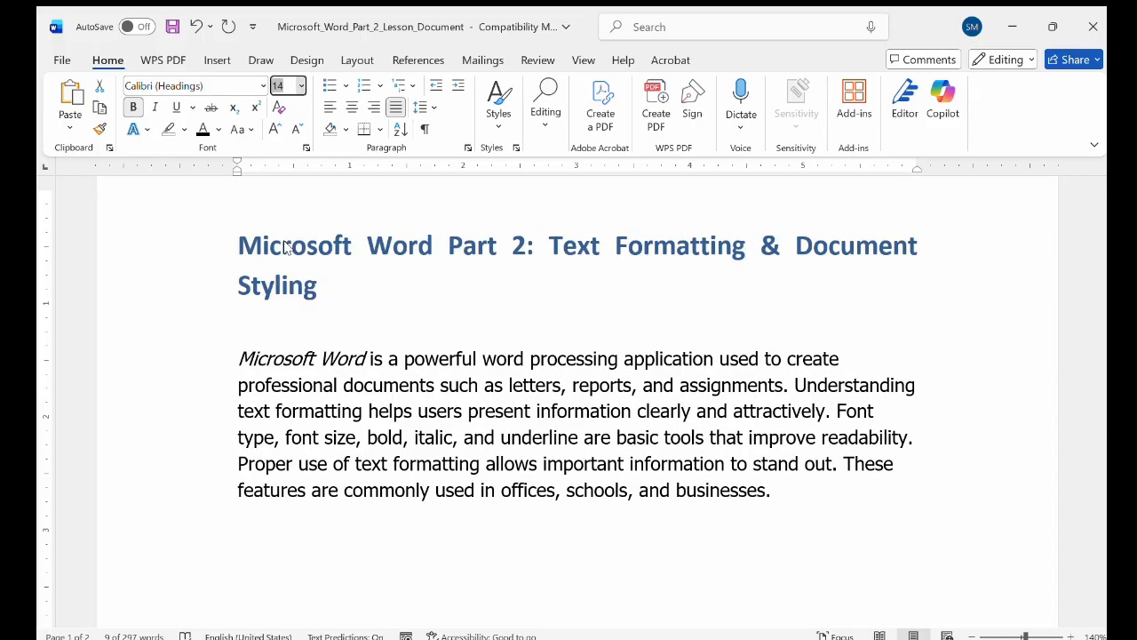
triple_click(285, 246)
left_click(425, 288)
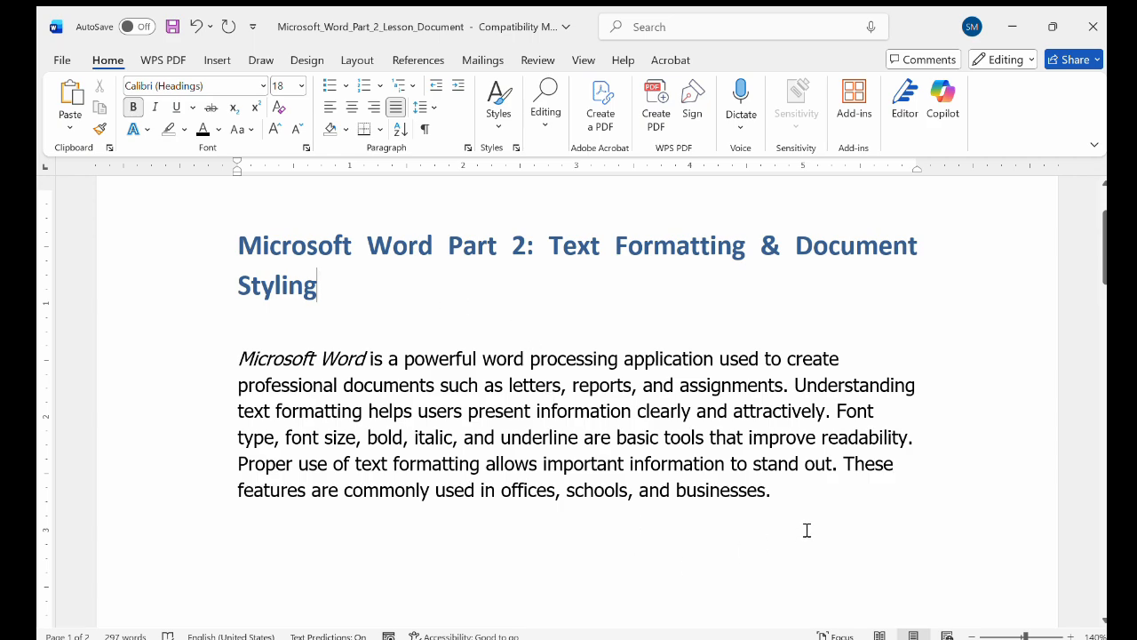
Set the entire first paragraph's font size to 12, deselect it, and compare its formatting with the heading's.
left_click_drag(778, 491, 238, 355)
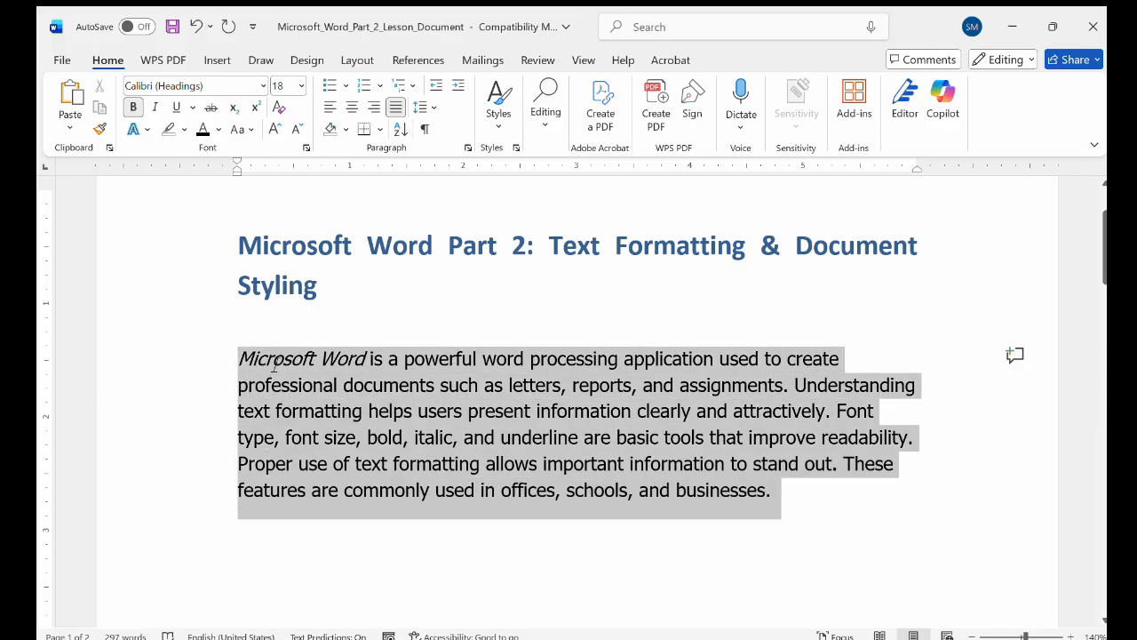
left_click(301, 87)
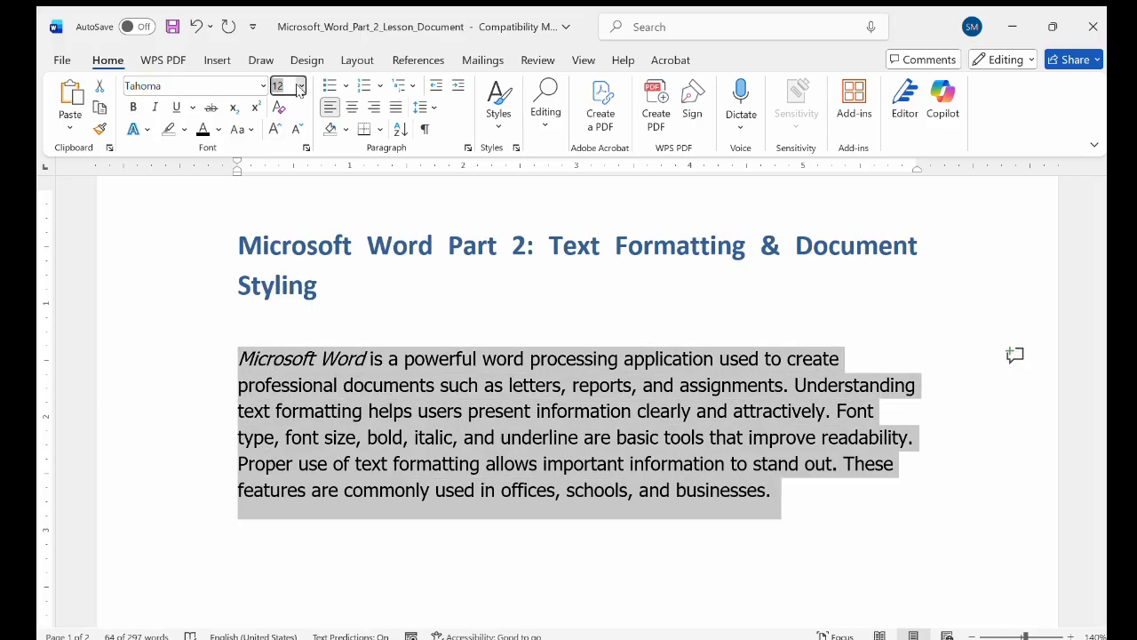
key("Return")
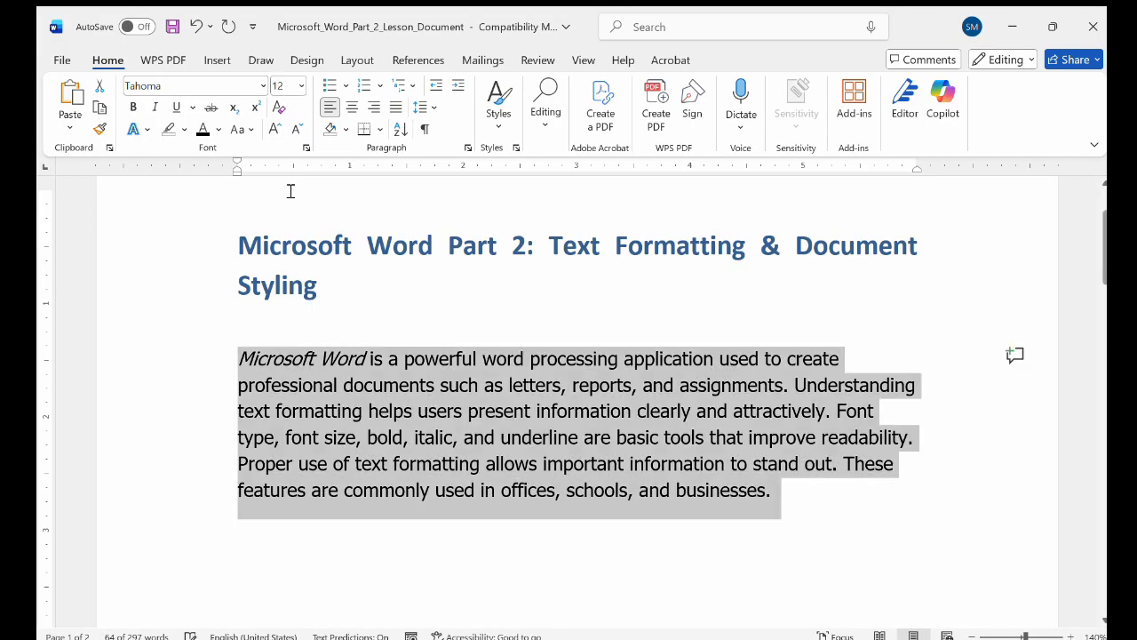
left_click(405, 354)
scroll(668, 431, "down", 2)
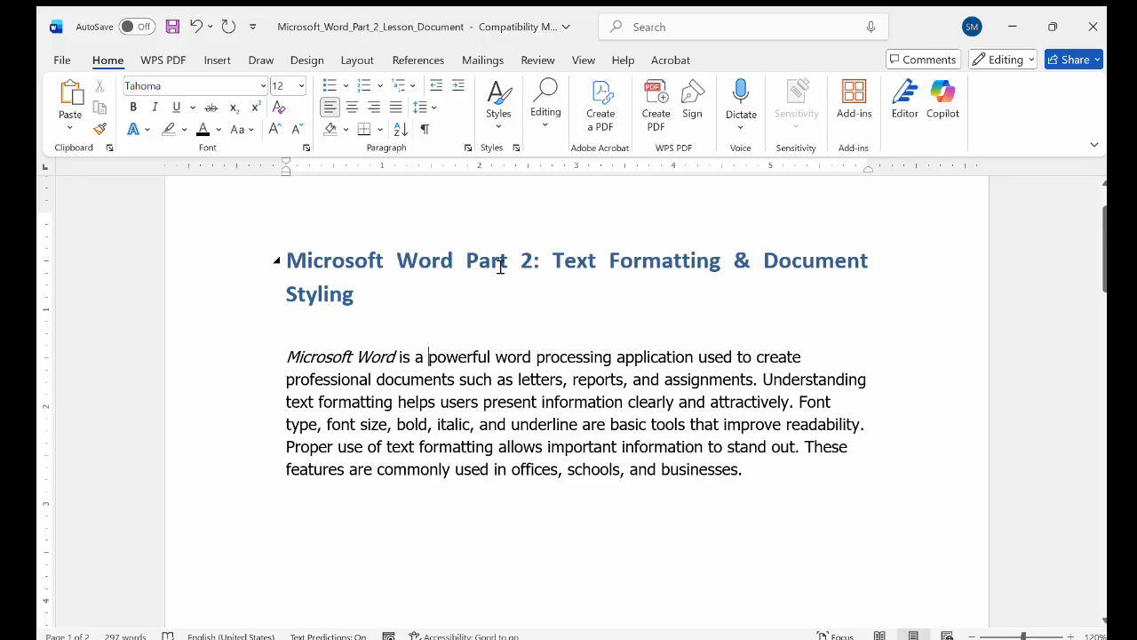
left_click(500, 266)
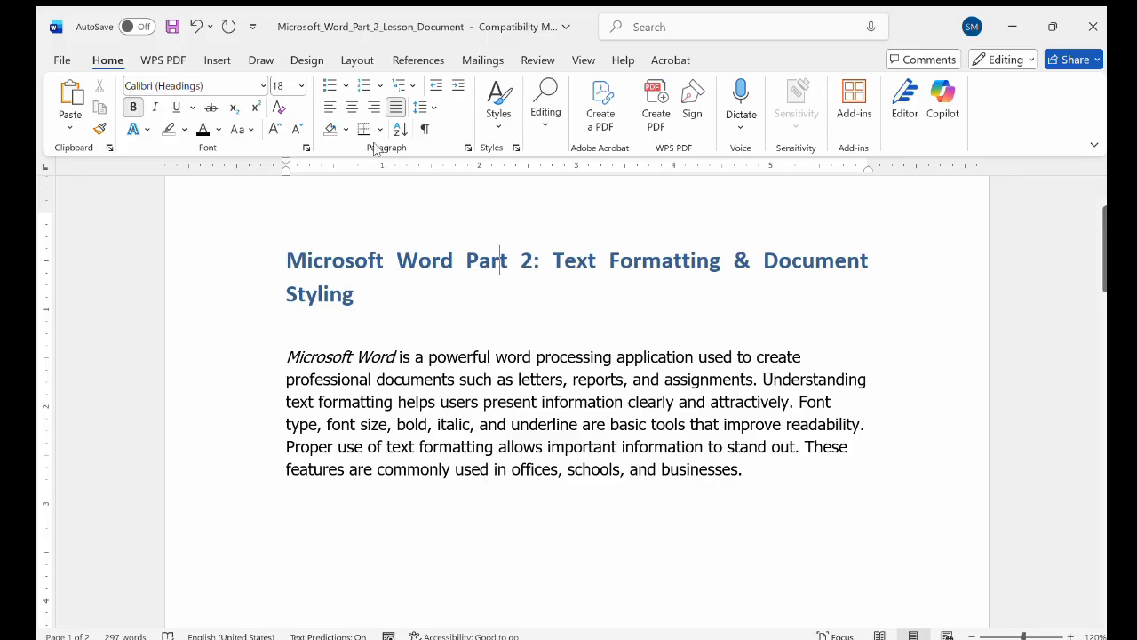
left_click(400, 362)
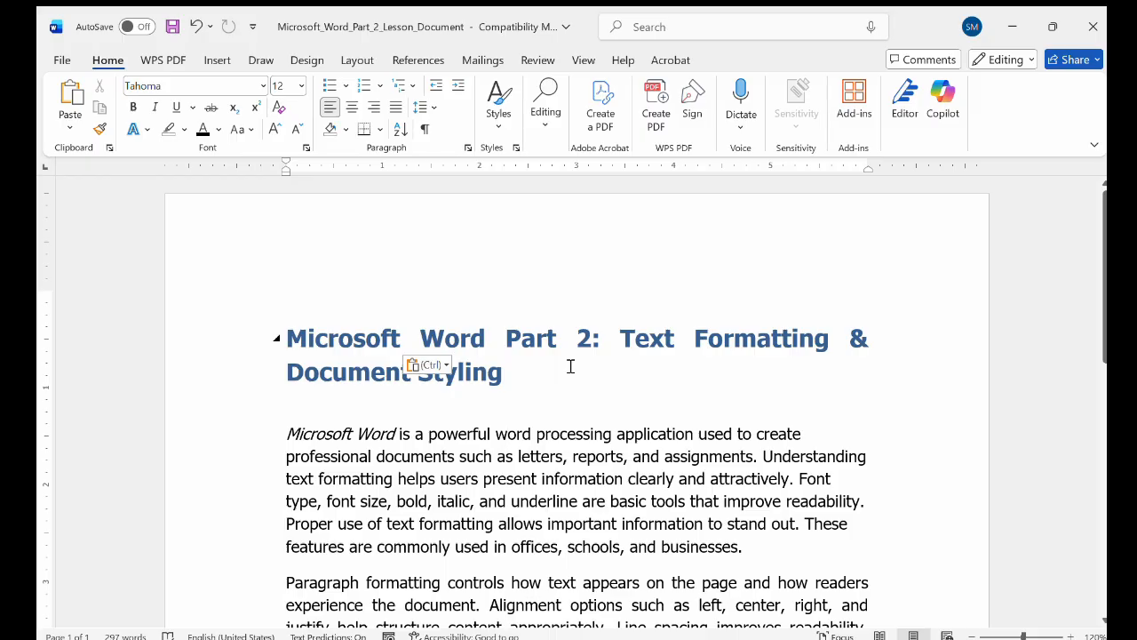
Switch the text's proofing language to French (France) and restore it to English (United States).
scroll(638, 449, "down", 1)
scroll(638, 449, "down", 8)
scroll(638, 448, "up", 3)
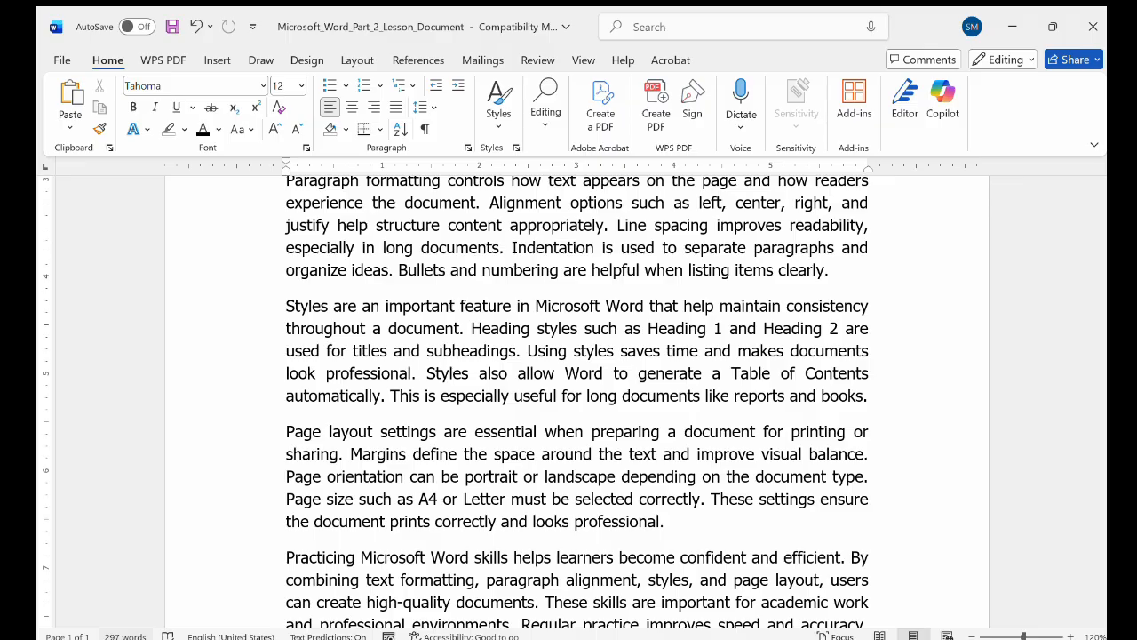
scroll(464, 457, "up", 3)
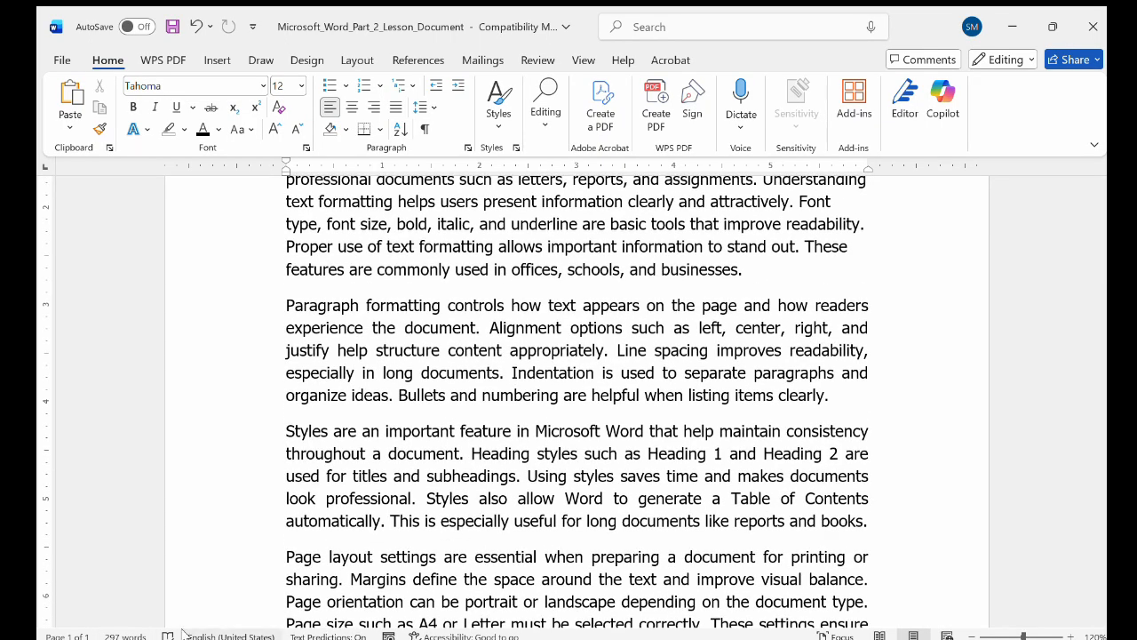
left_click(250, 633)
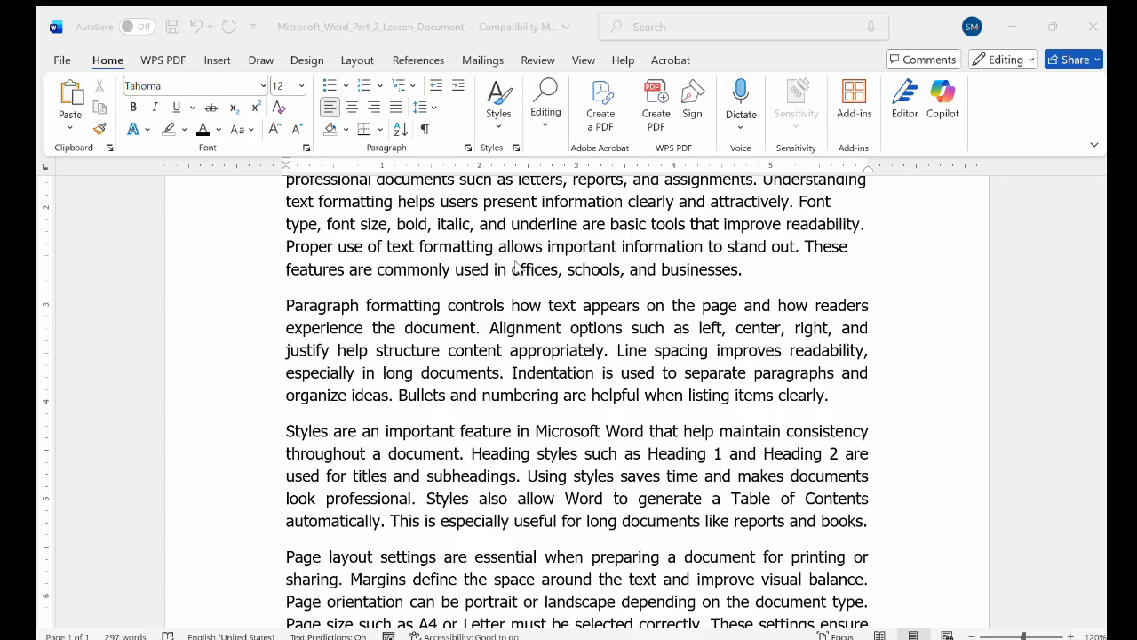
left_click(572, 440)
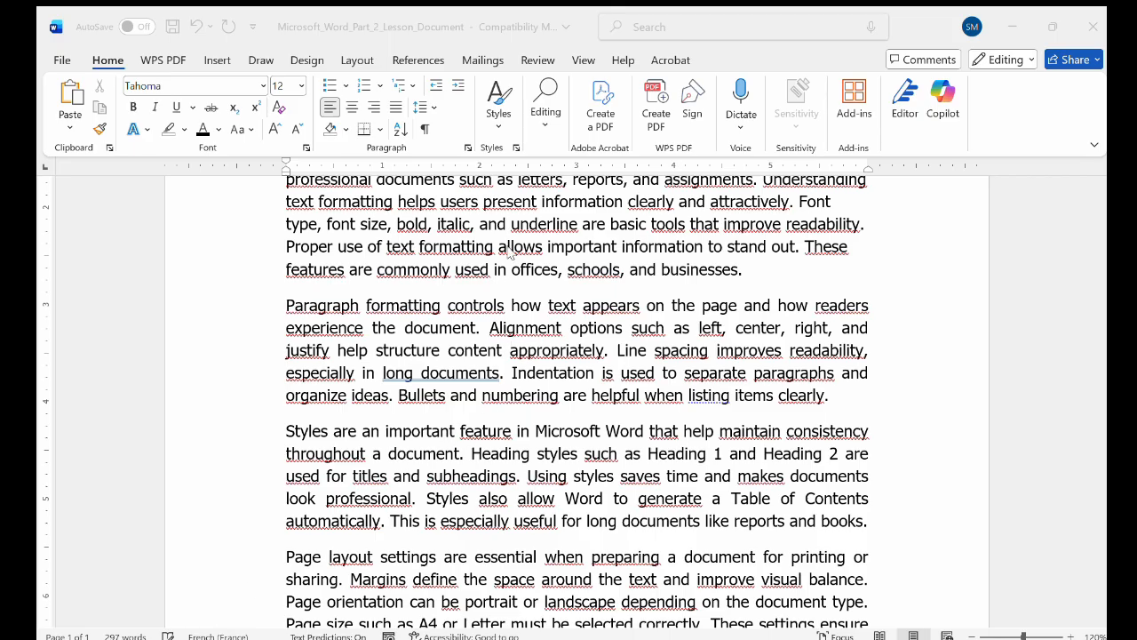
left_click(574, 436)
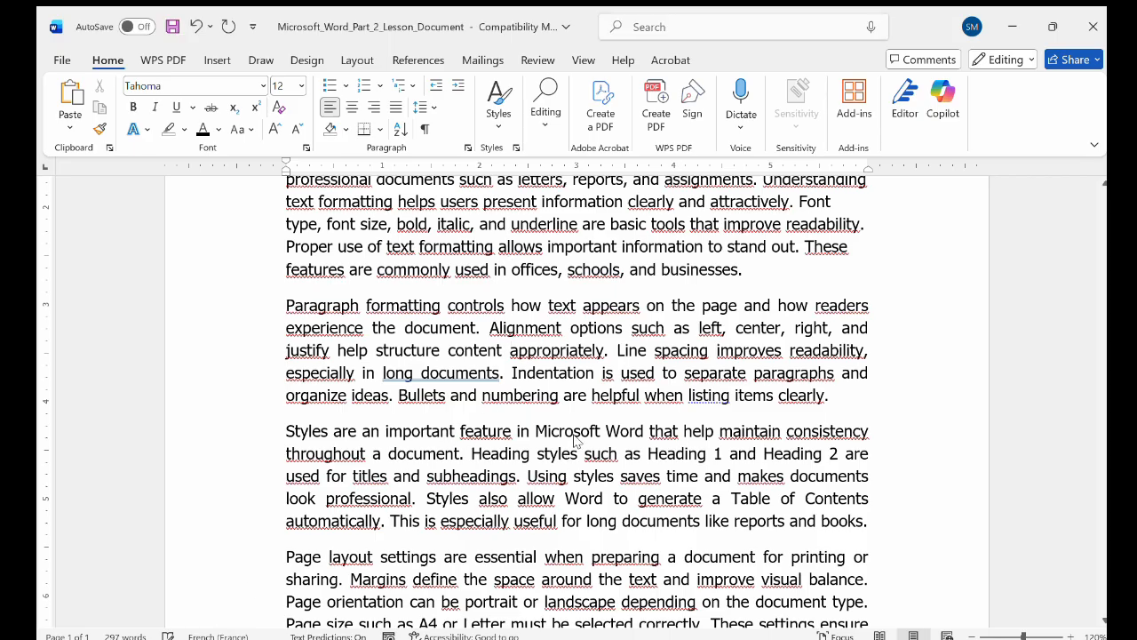
Select the entire document from the heading through the last paragraph and left-align it.
scroll(641, 464, "up", 4)
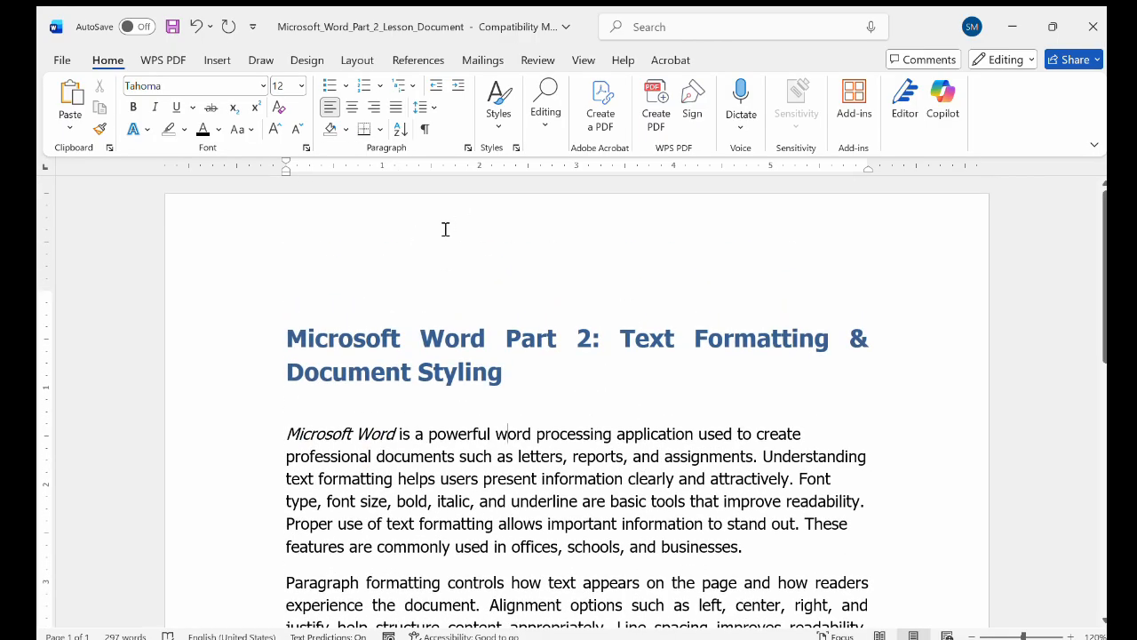
scroll(436, 436, "down", 2)
scroll(435, 435, "up", 1)
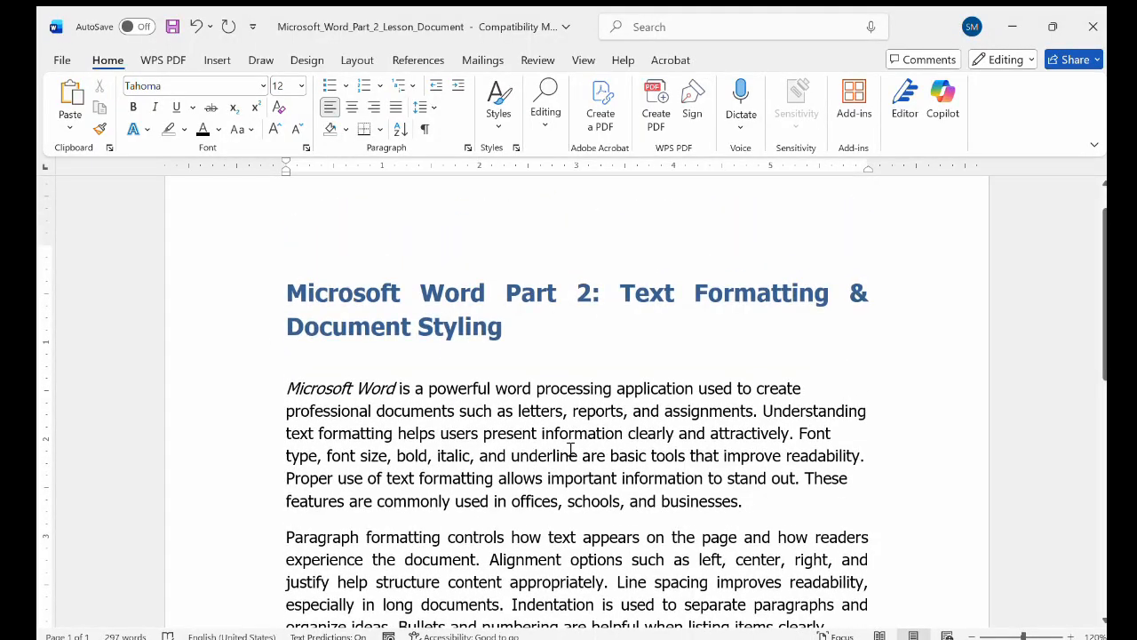
key("ctrl+a")
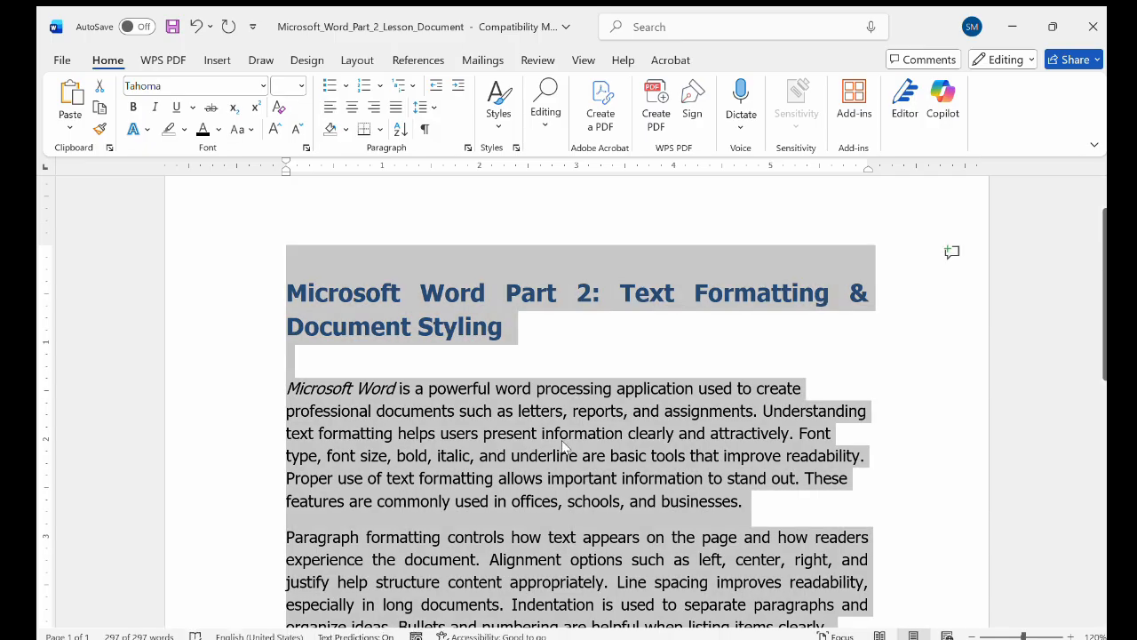
left_click(562, 441)
left_click_drag(290, 290, 759, 494)
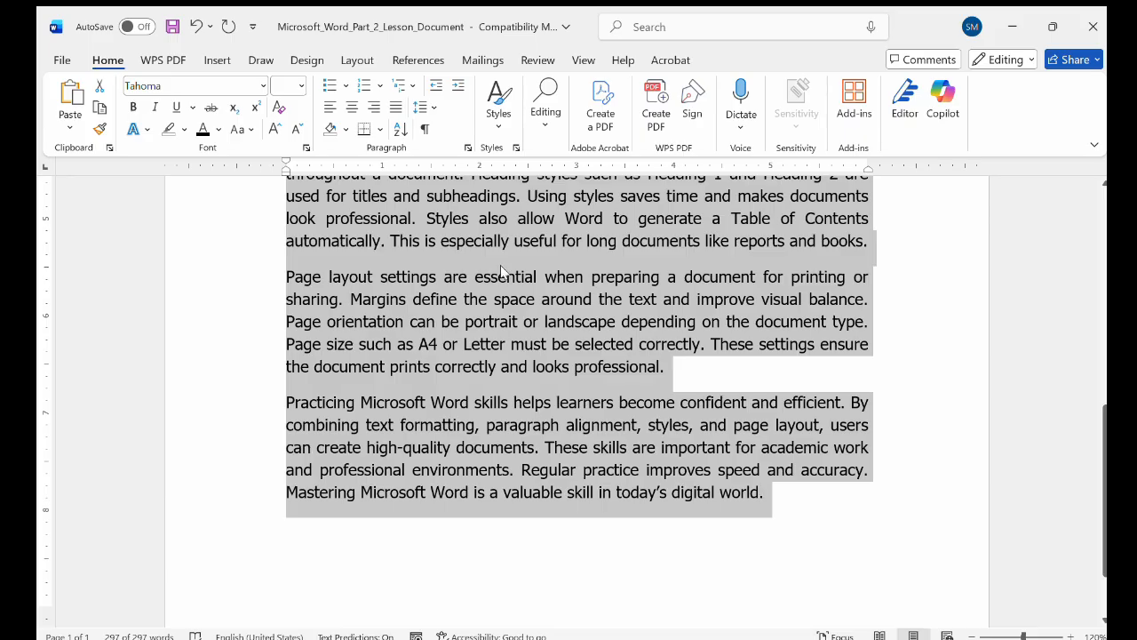
left_click(326, 106)
scroll(567, 278, "up", 3)
scroll(567, 278, "up", 1)
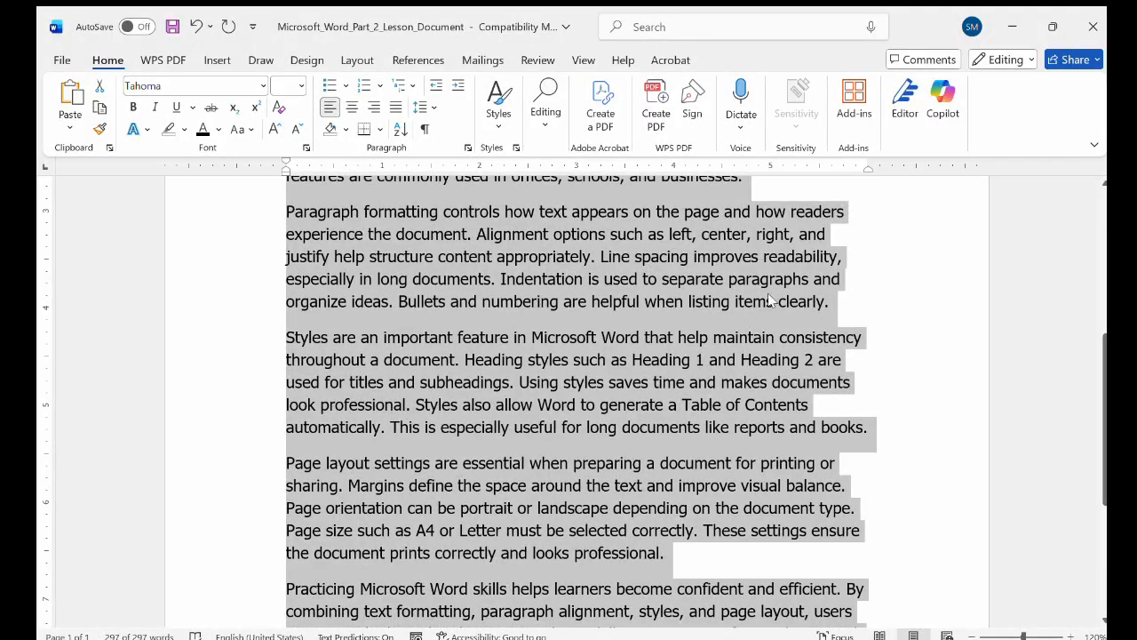
scroll(630, 285, "up", 4)
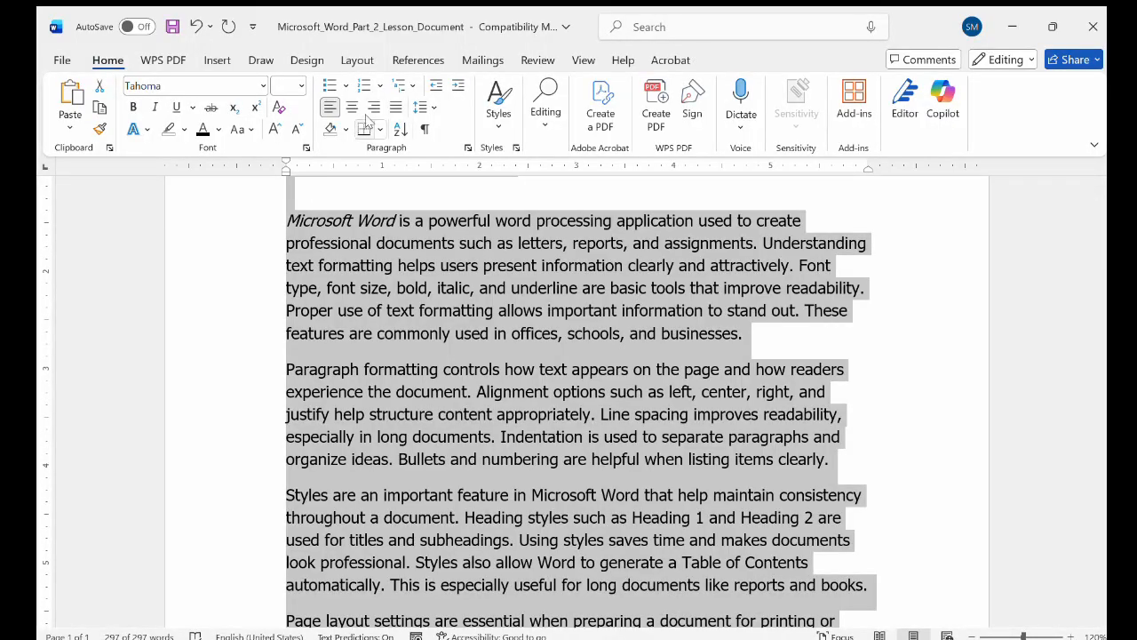
Center all the selected document text, and change its alignment to right.
left_click(351, 105)
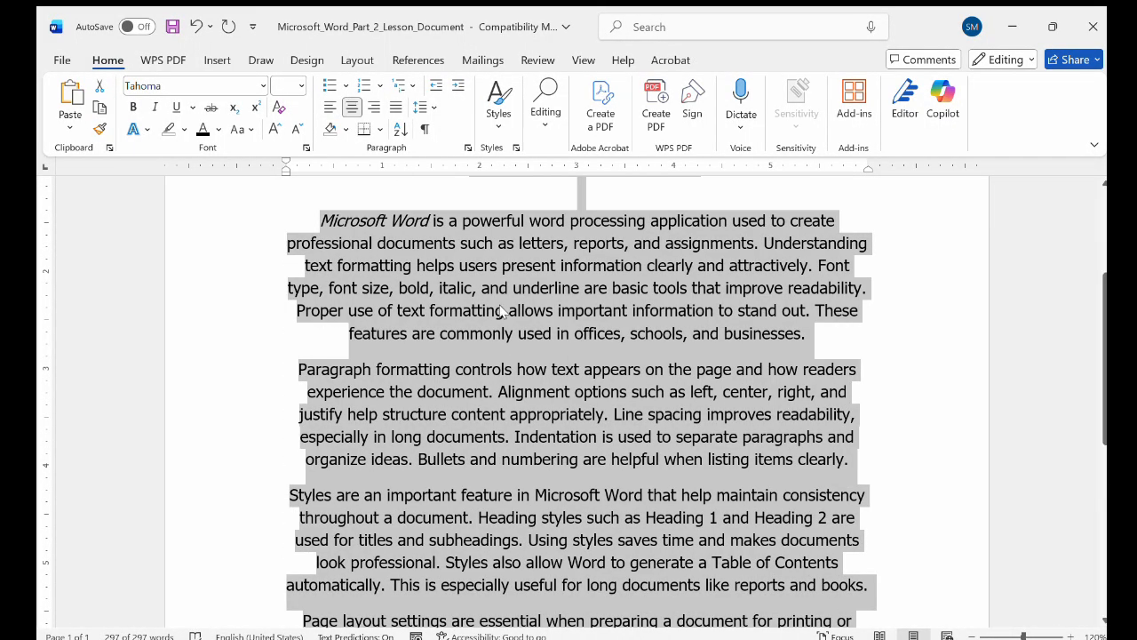
scroll(502, 311, "up", 2)
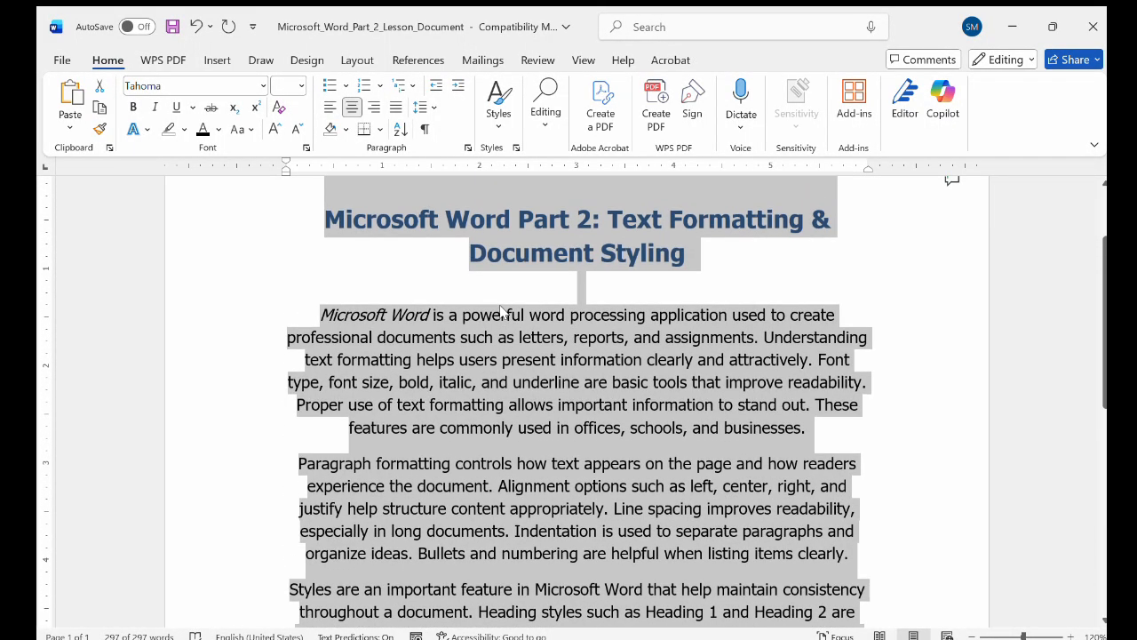
left_click(374, 107)
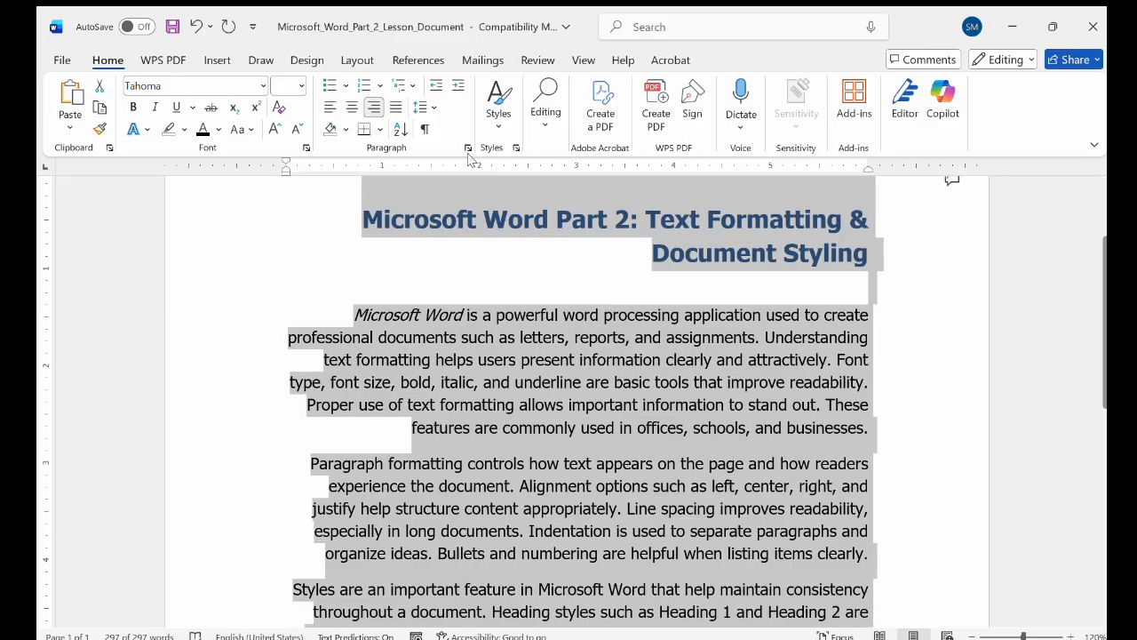
Justify the whole document, including the heading, and deselect the text.
left_click(396, 106)
left_click(551, 360)
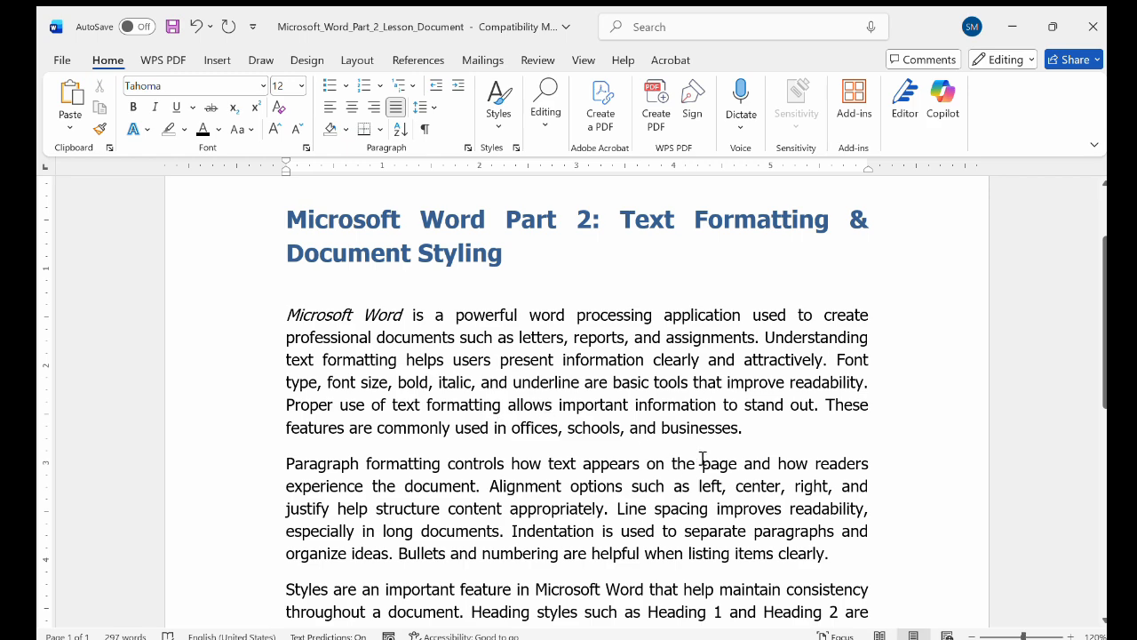
Select the whole first paragraph and set its line spacing to 1.0, and then to 1.5.
scroll(460, 405, "down", 1)
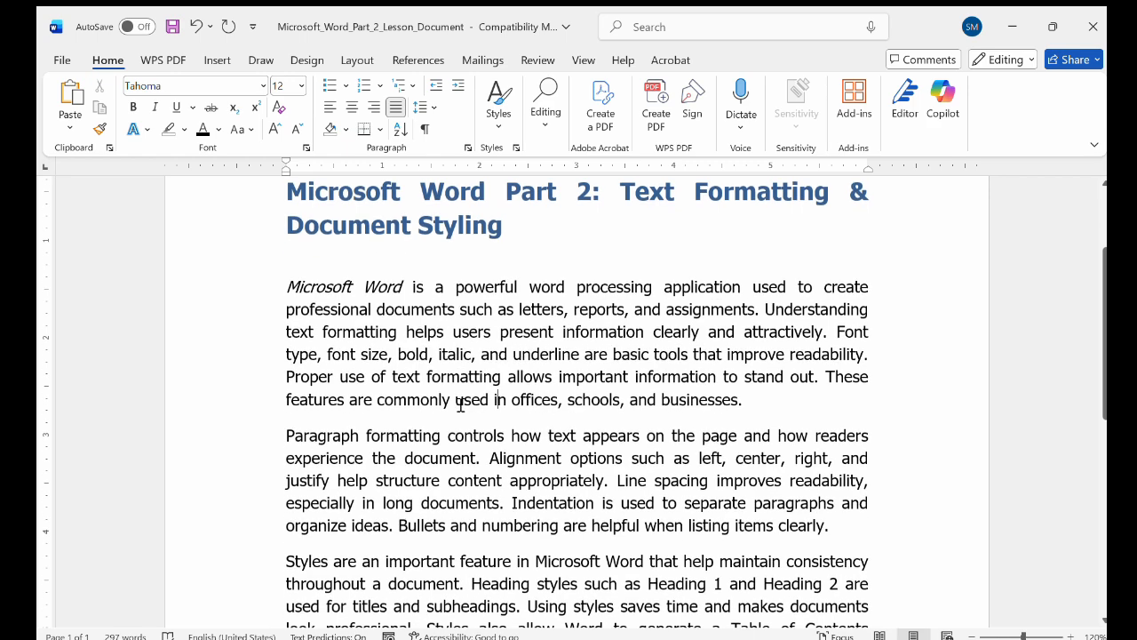
triple_click(742, 399)
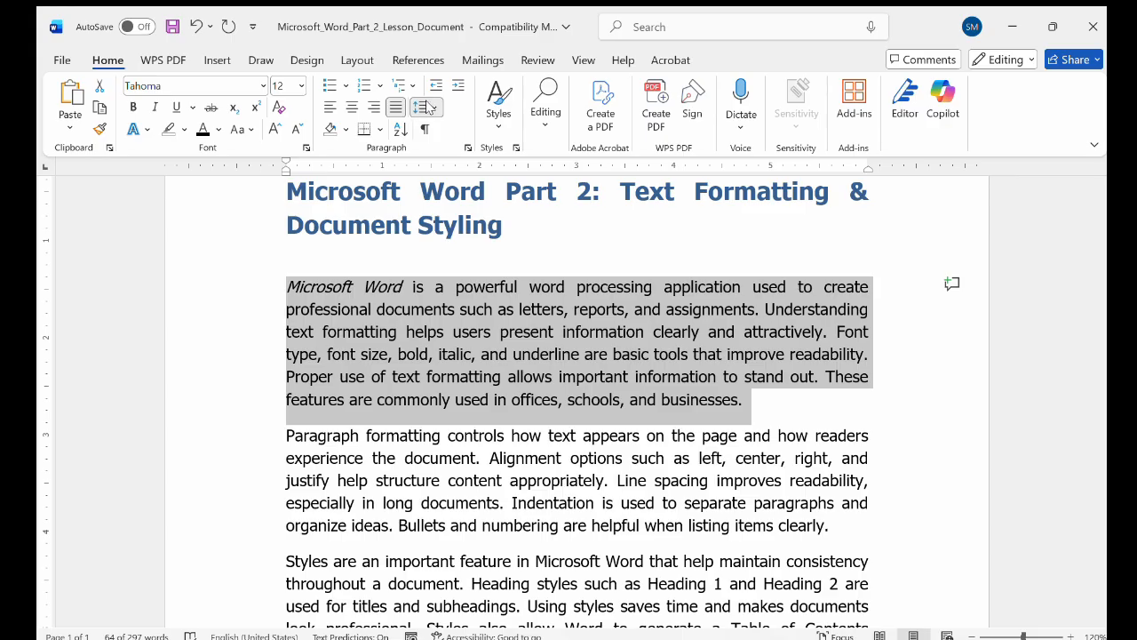
left_click(425, 129)
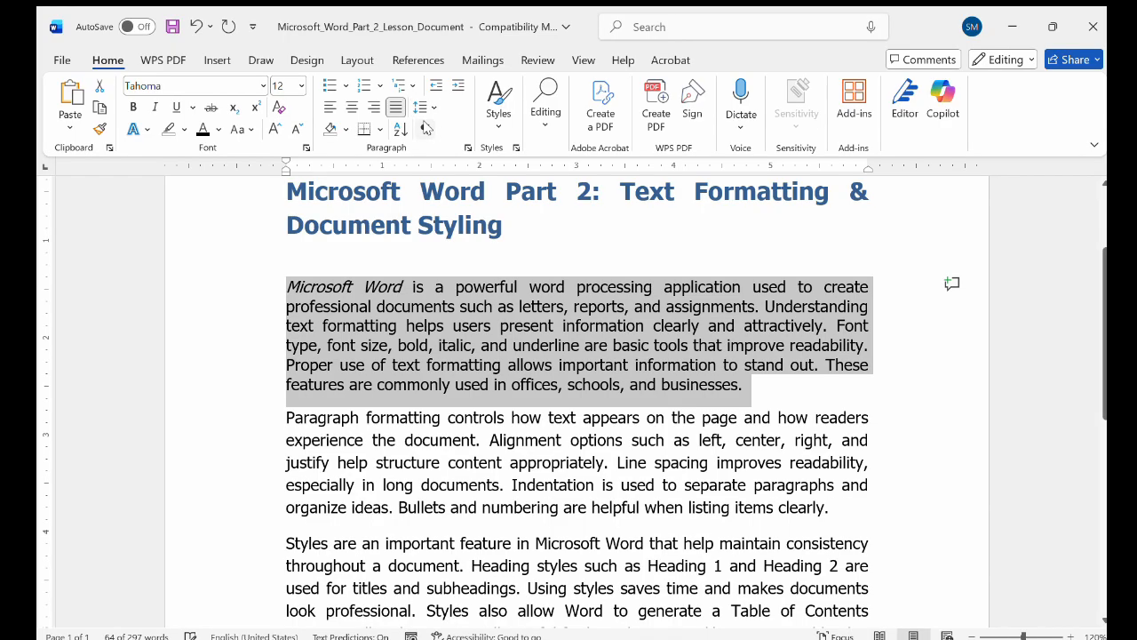
left_click(432, 106)
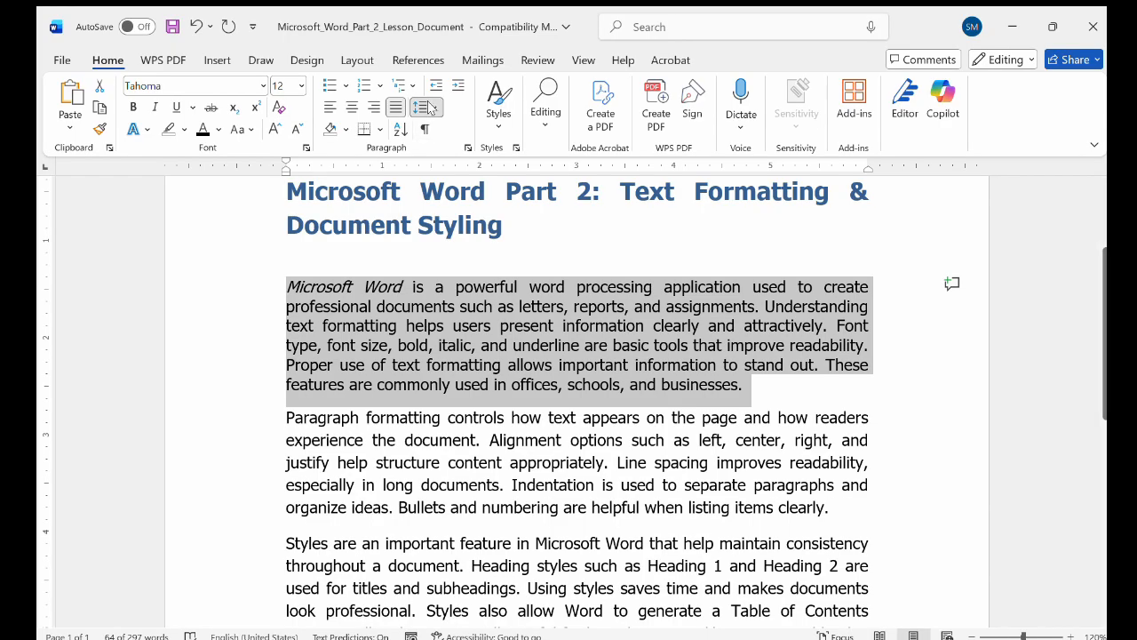
left_click(432, 173)
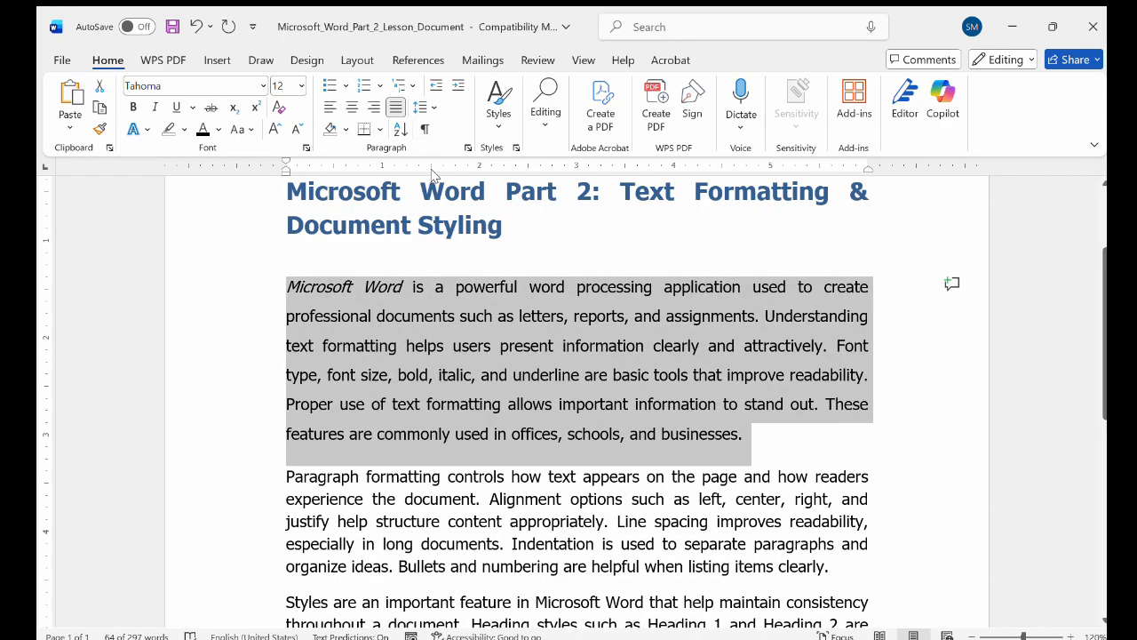
Remove the space after the first paragraph and set its line spacing to 1.0.
left_click(433, 107)
left_click(446, 318)
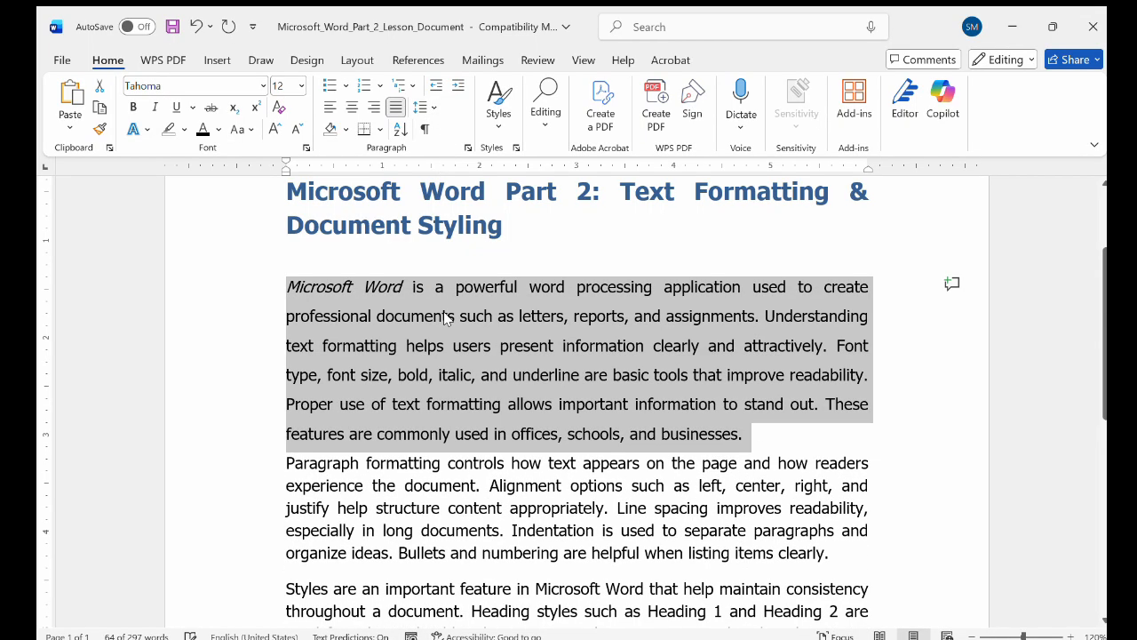
left_click(432, 107)
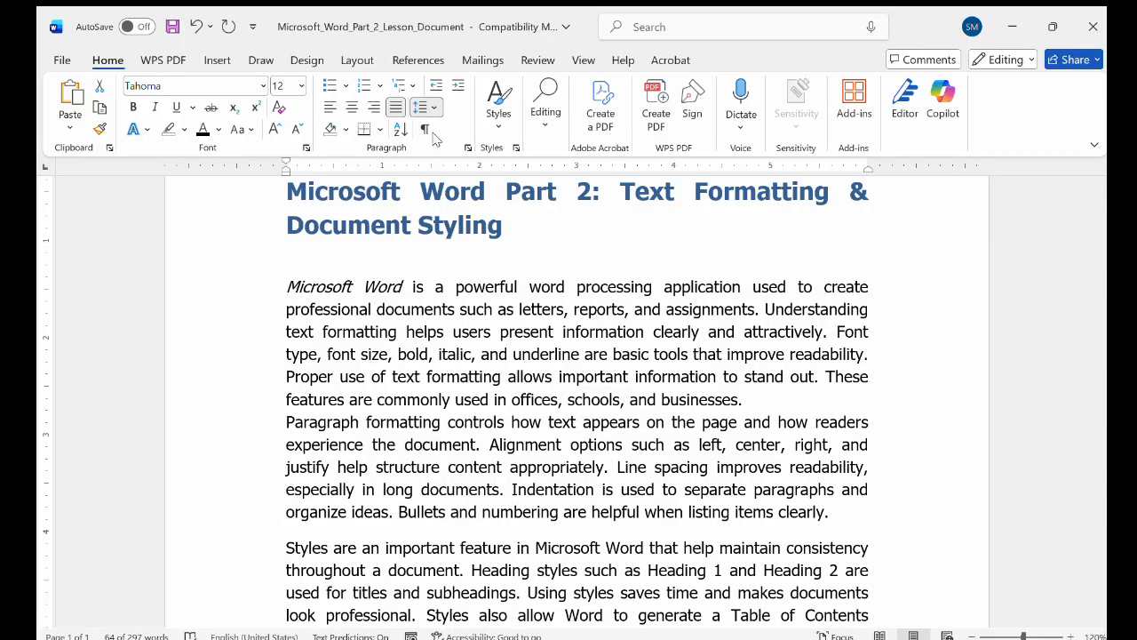
left_click(436, 134)
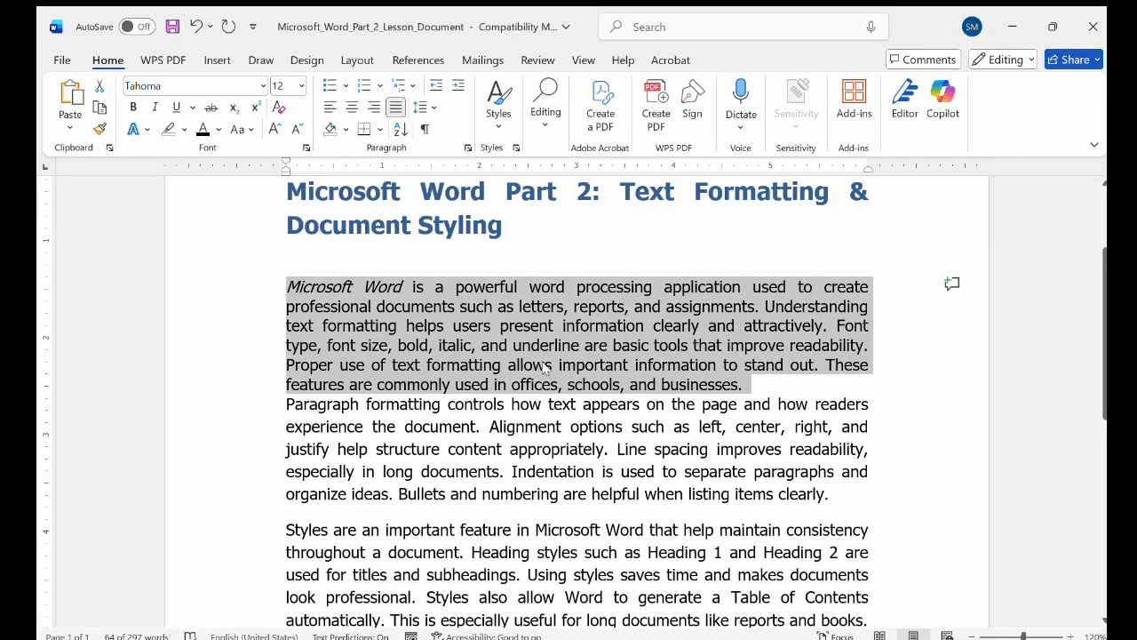
Reselect the first paragraph, set its line spacing to 3.0, and deselect it to review the result.
left_click(747, 389)
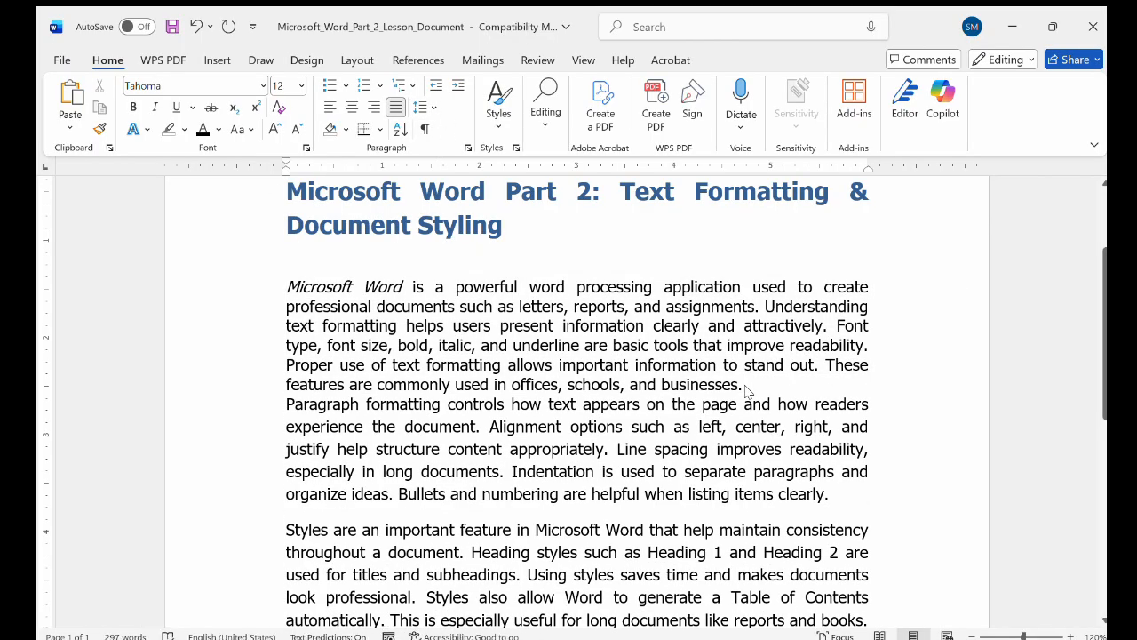
left_click_drag(744, 388, 286, 286)
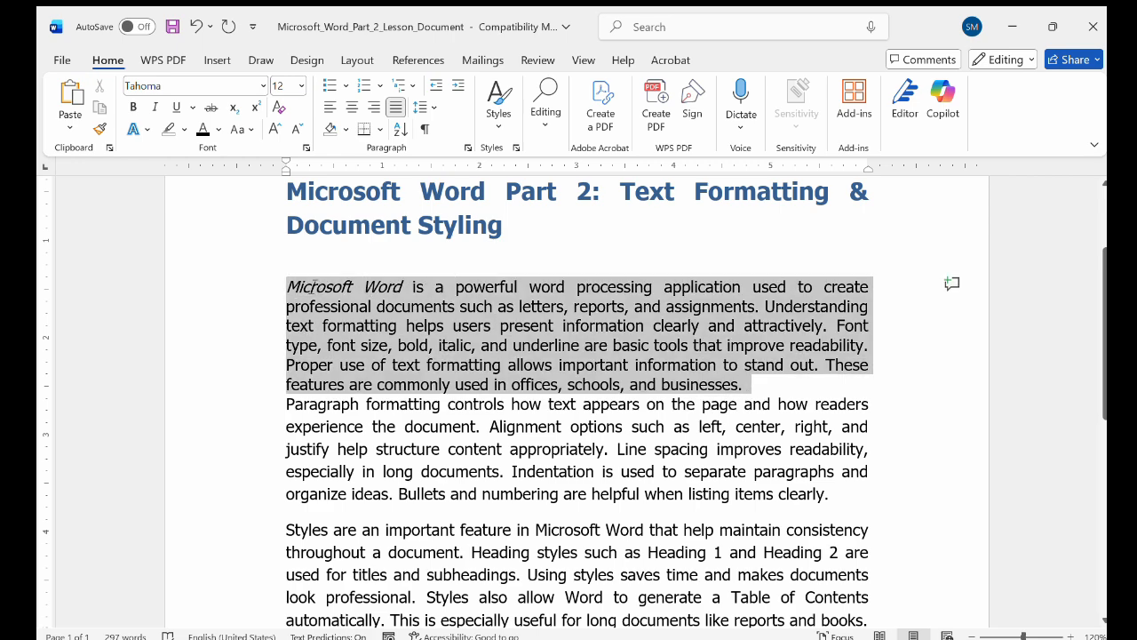
left_click(433, 109)
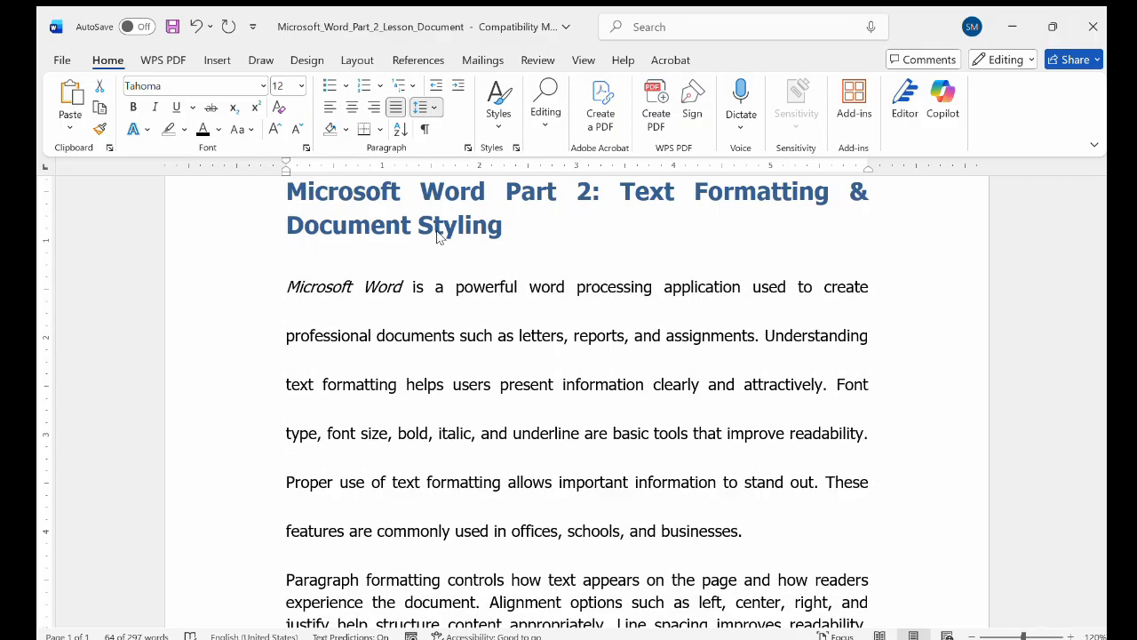
left_click(440, 244)
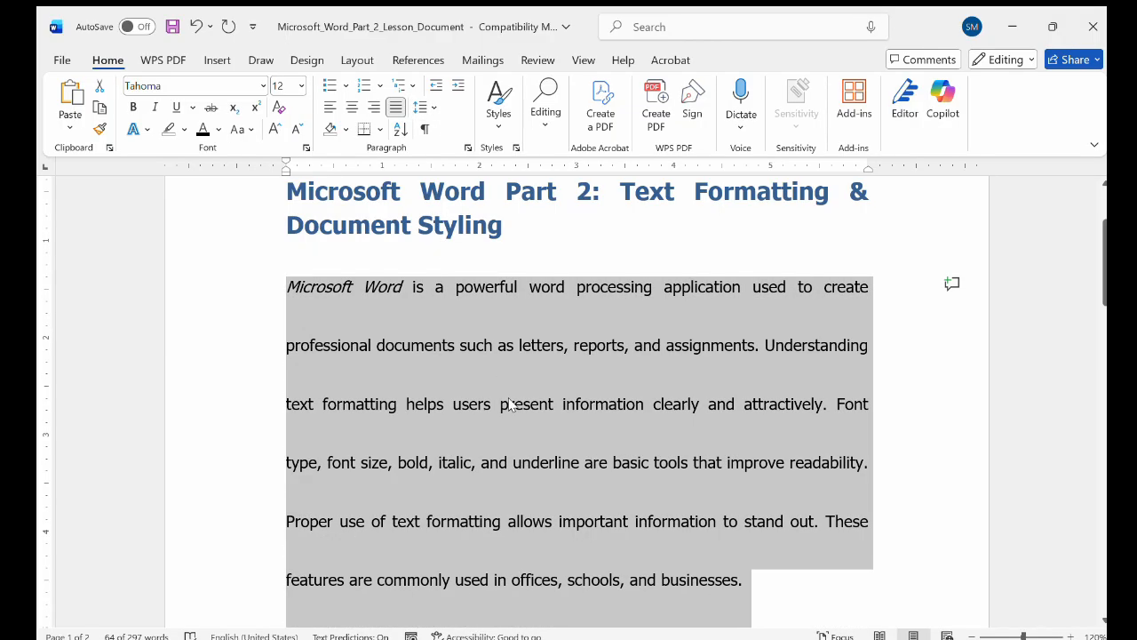
left_click(509, 402)
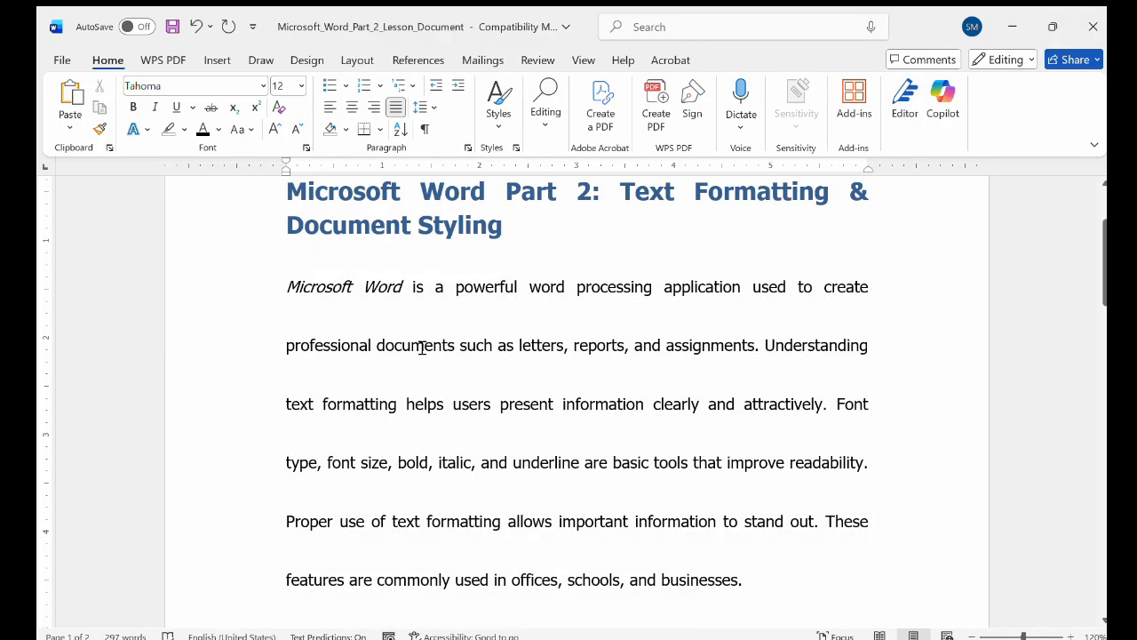
scroll(561, 459, "down", 3)
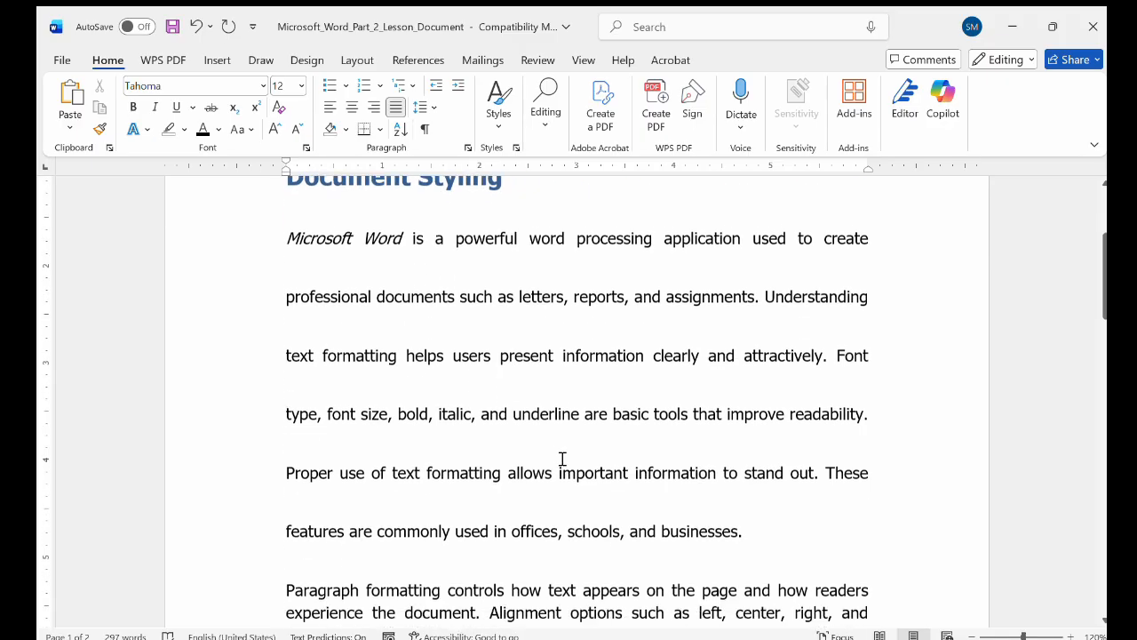
Set the whole first paragraph's line spacing to 1.0 and insert a blank line after it.
scroll(561, 459, "up", 1)
scroll(561, 459, "up", 2)
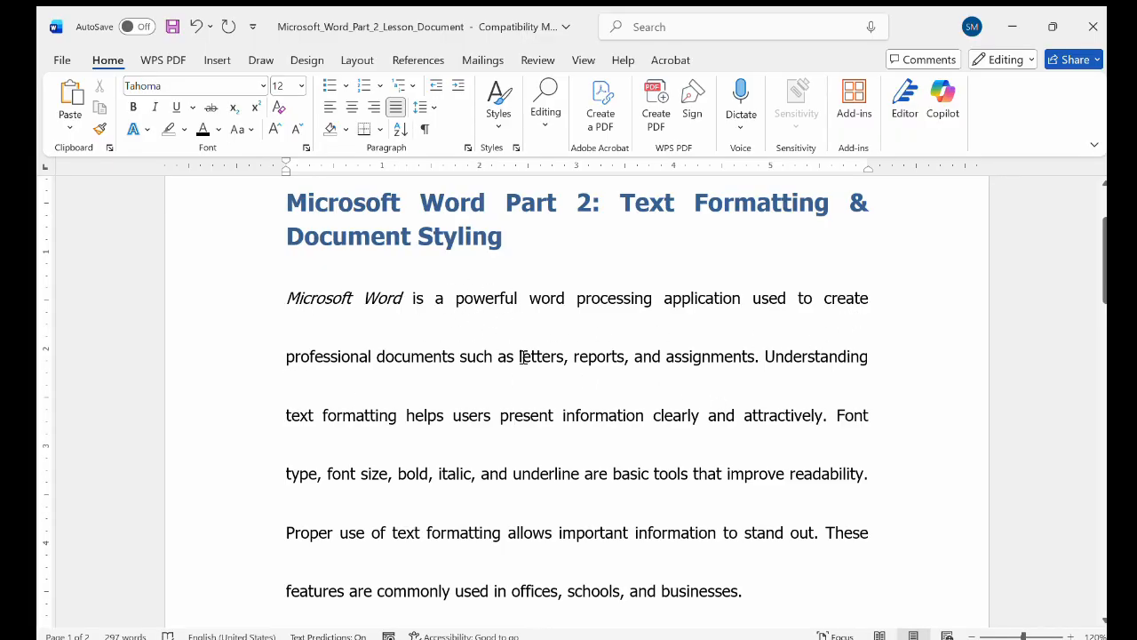
scroll(754, 572, "down", 3)
left_click_drag(764, 490, 285, 315)
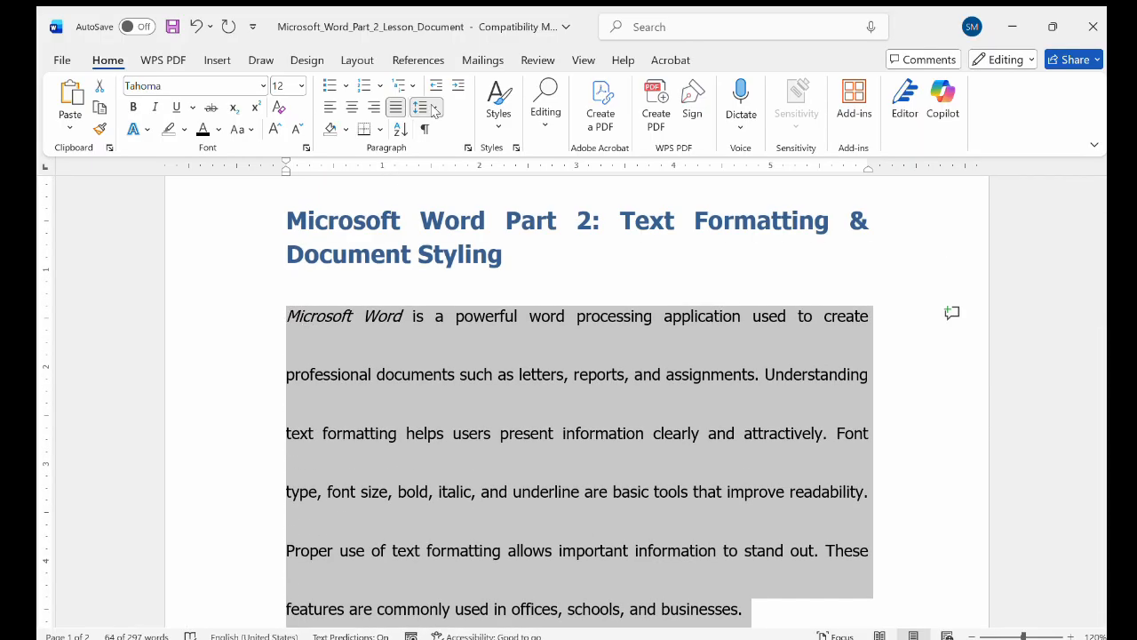
left_click(430, 132)
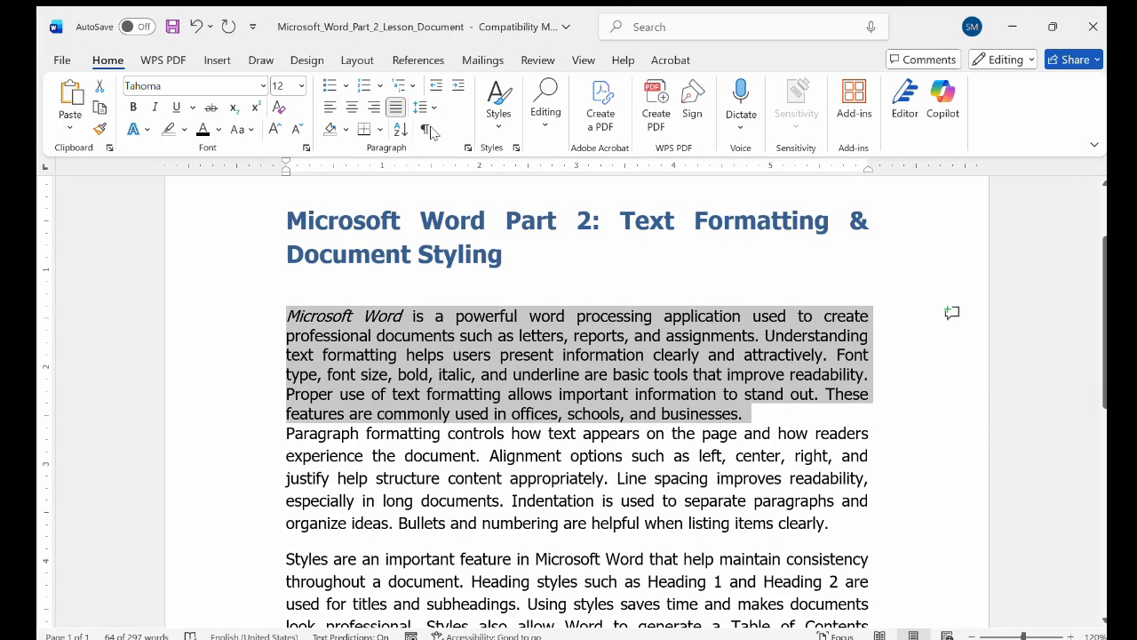
left_click(739, 410)
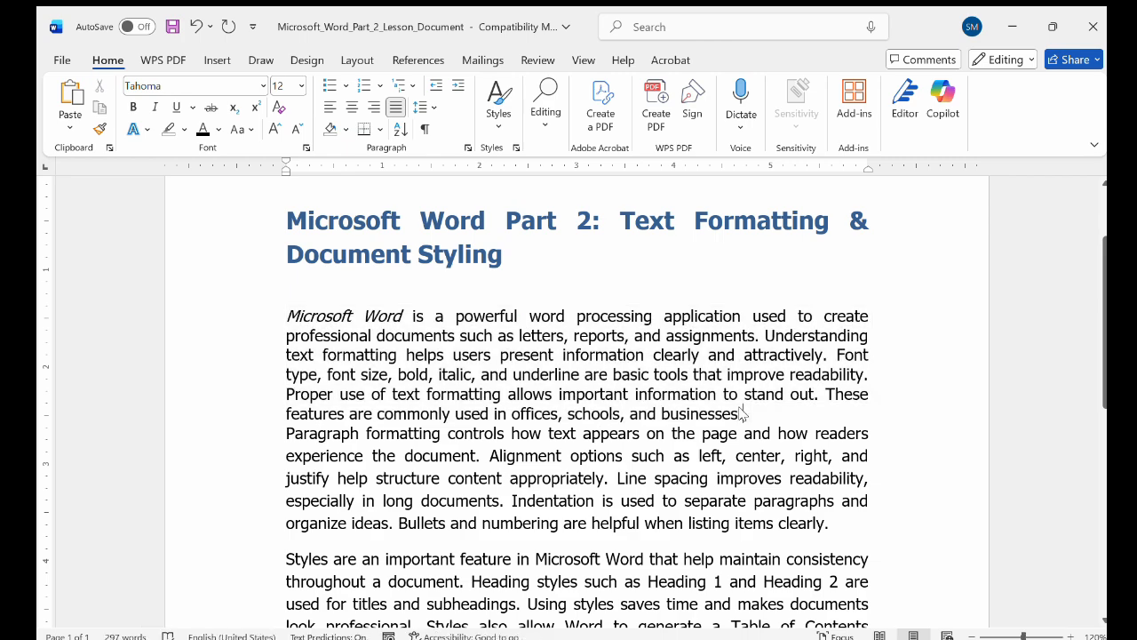
key("Return")
Select the whole document, set its line spacing to 1.0, and clear the selection after reviewing the text.
key("ctrl+a")
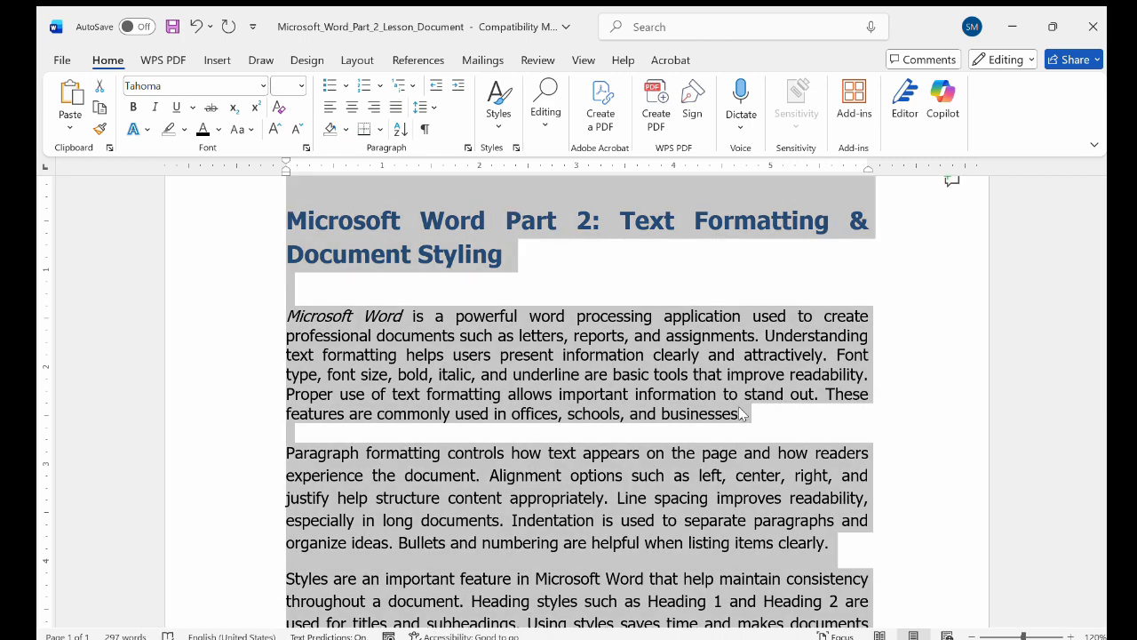
left_click(432, 107)
left_click(429, 129)
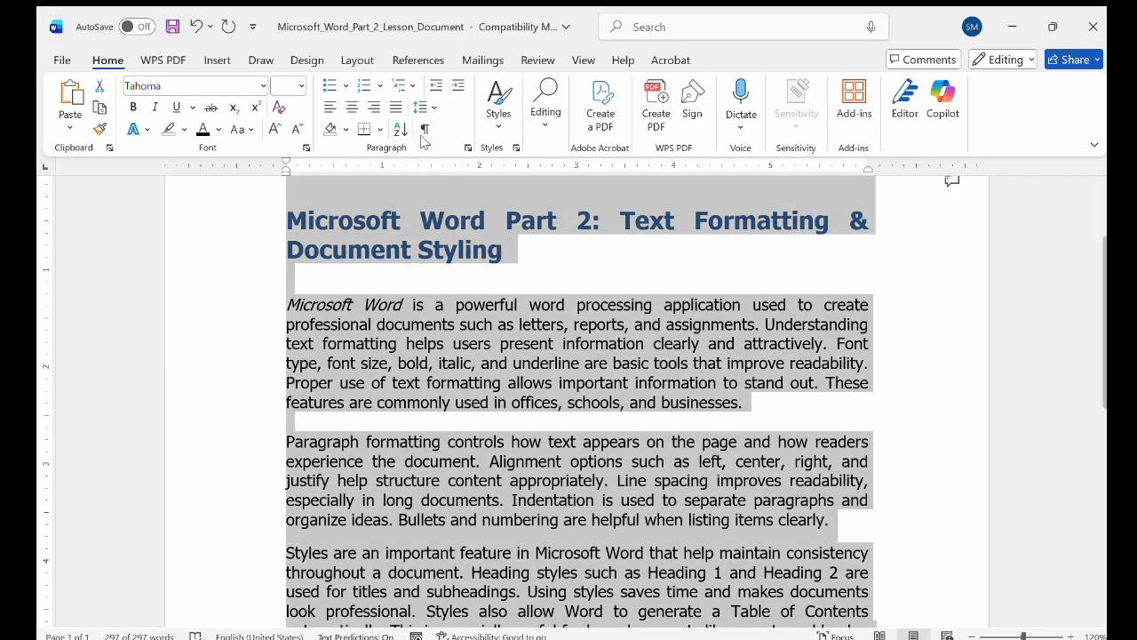
left_click(458, 282)
scroll(460, 296, "down", 1)
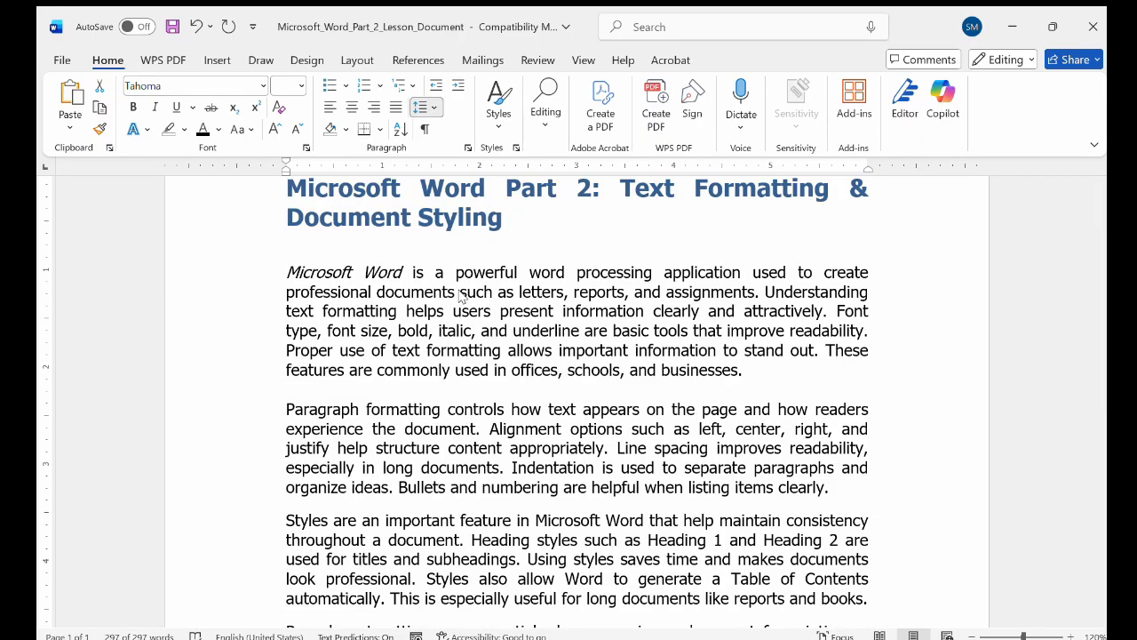
scroll(460, 297, "up", 1)
key("ctrl+a")
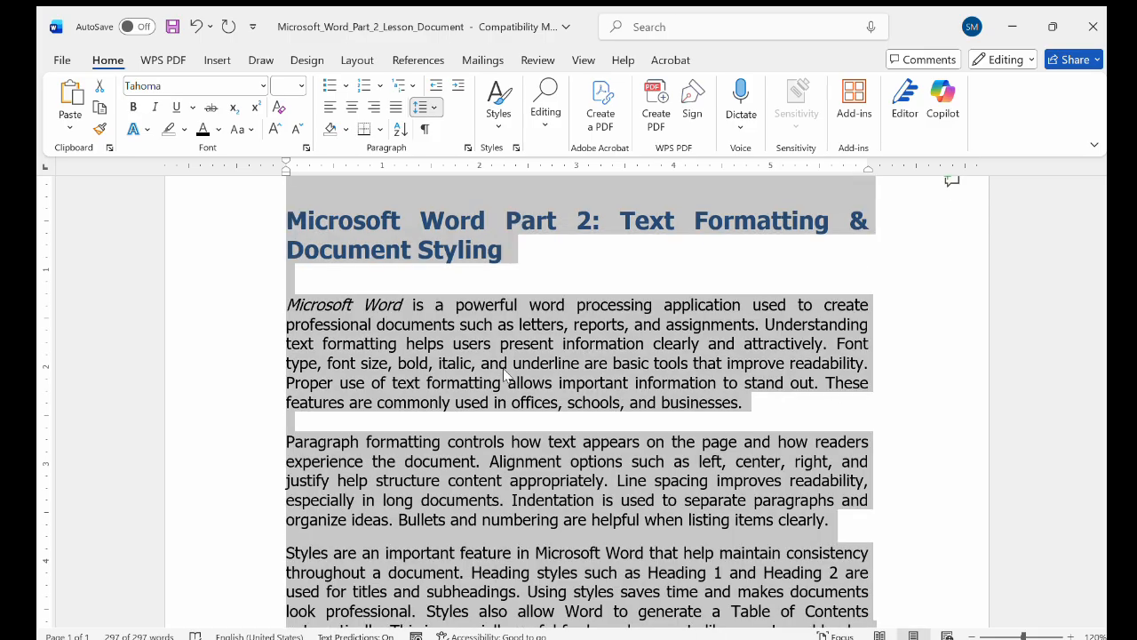
left_click(746, 414)
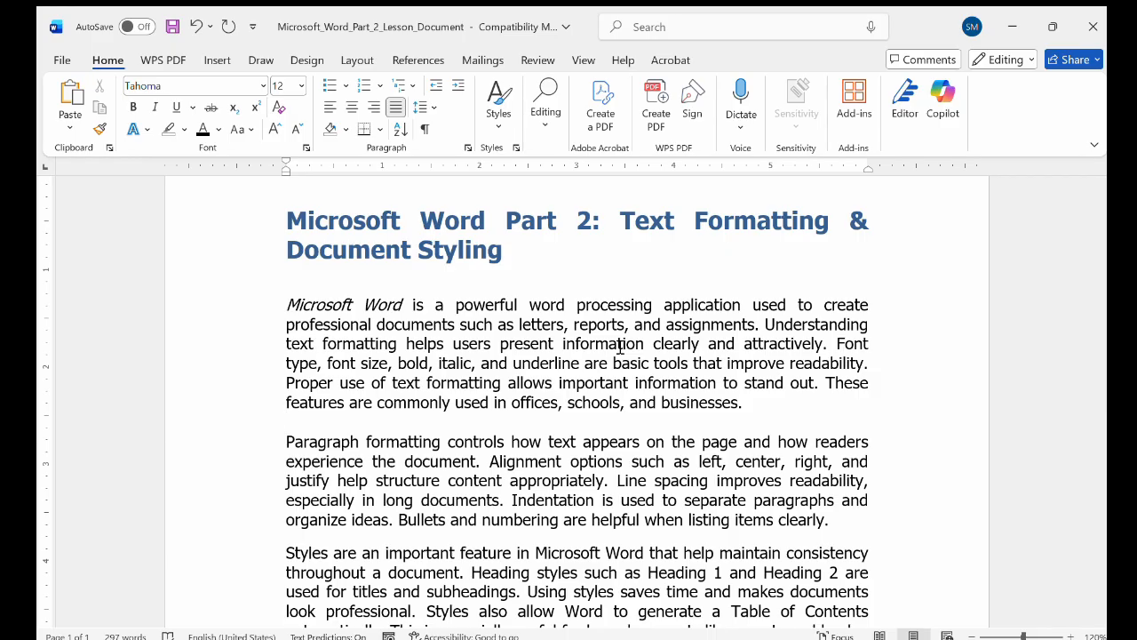
Format the first paragraph as a round-bulleted item and remove the bullet again.
left_click(287, 304)
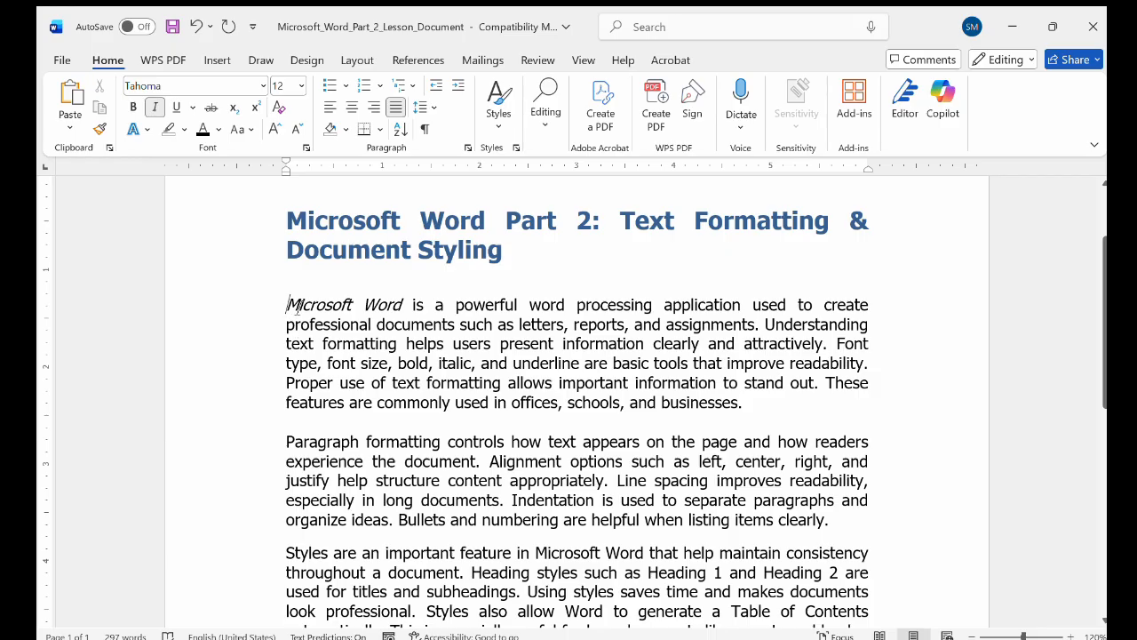
left_click(339, 86)
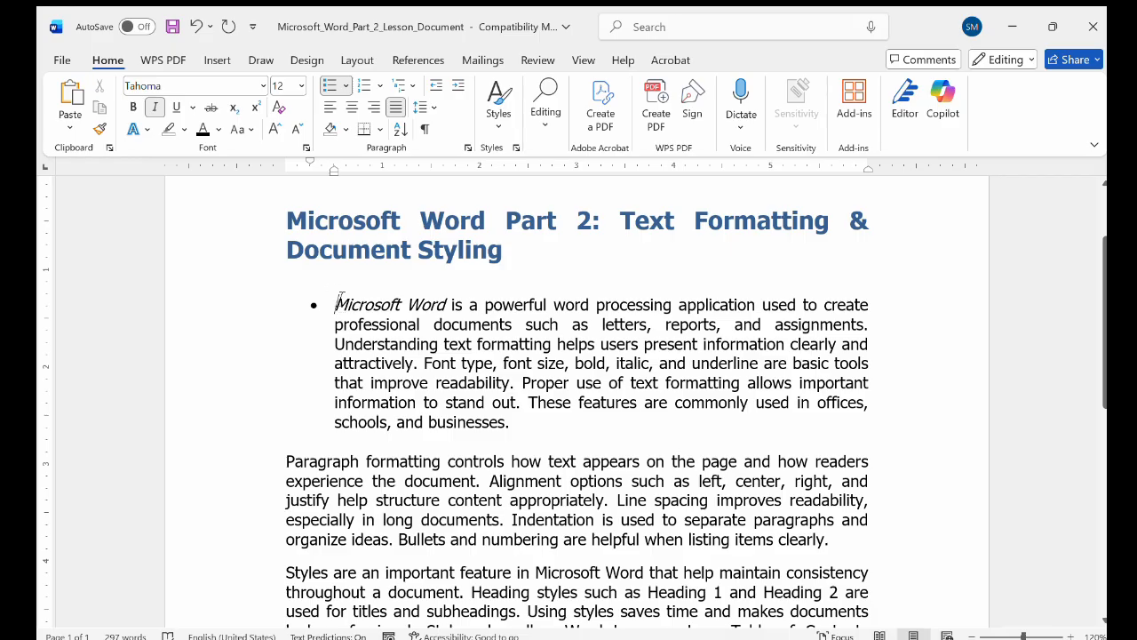
key("BackSpace")
key("BackSpace")
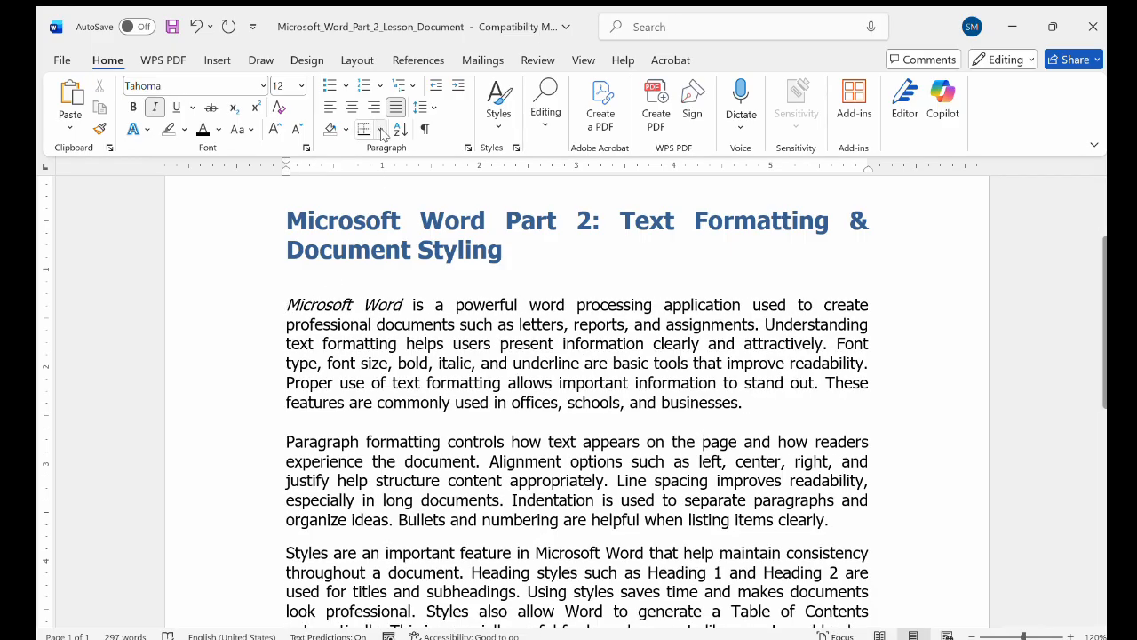
Try the numbering formats 1., I. and a. on the first paragraph and remove the numbering.
left_click(377, 83)
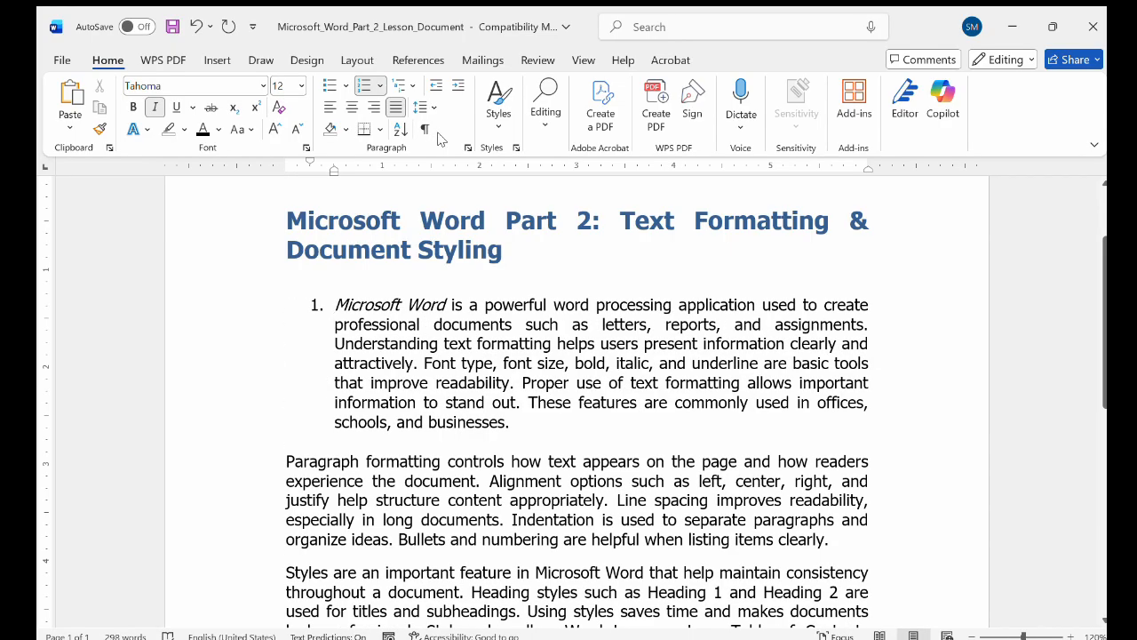
left_click(380, 84)
left_click(379, 84)
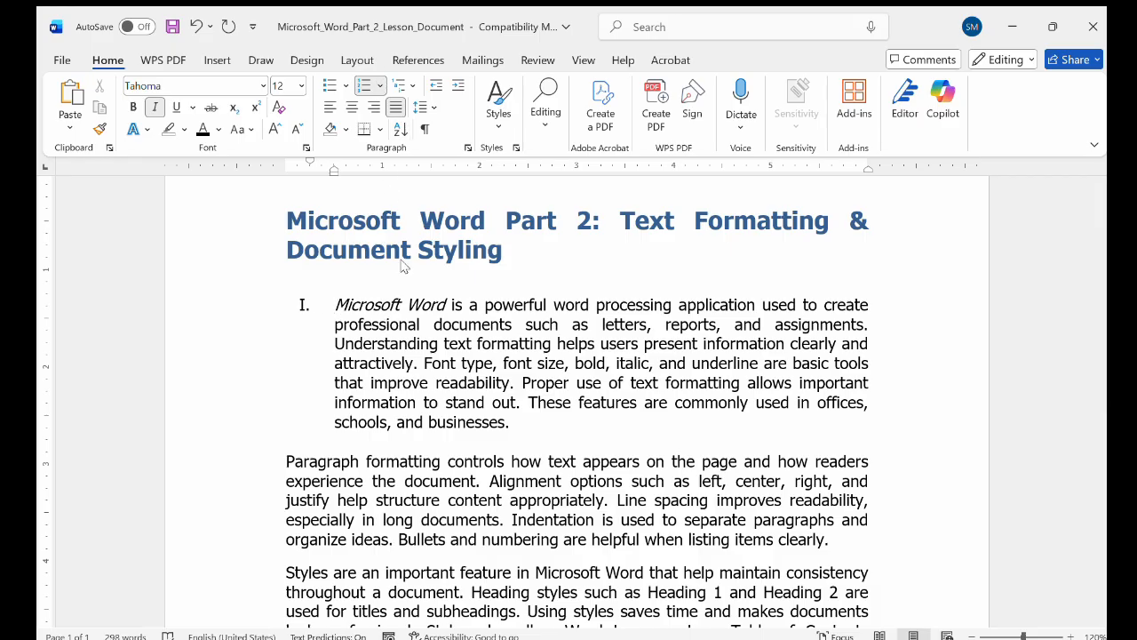
left_click(411, 401)
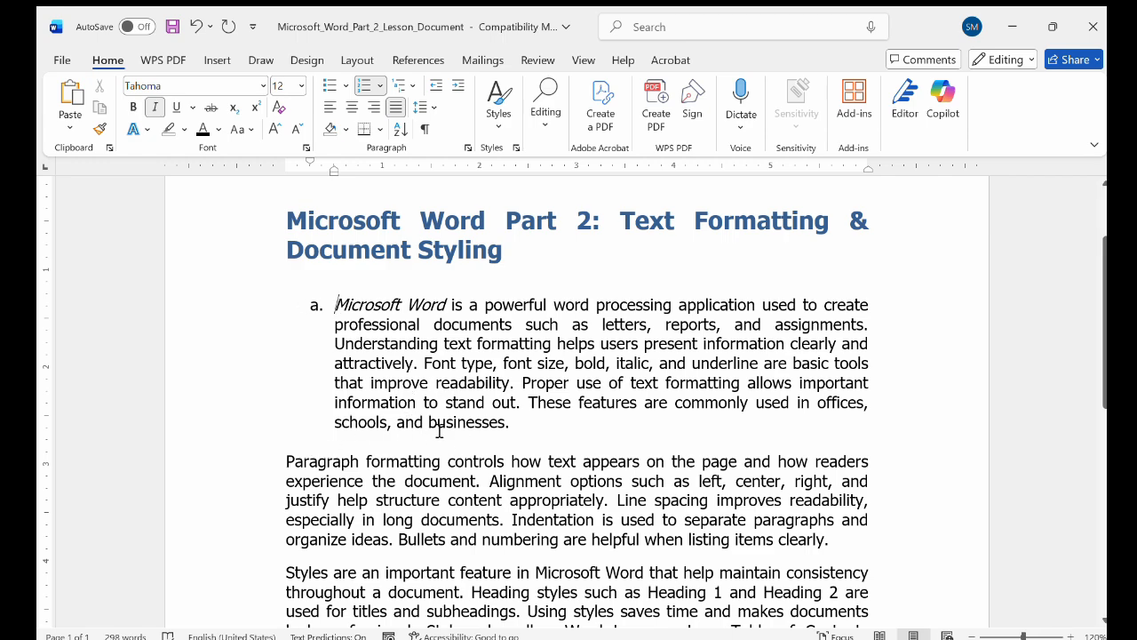
key("BackSpace")
key("BackSpace")
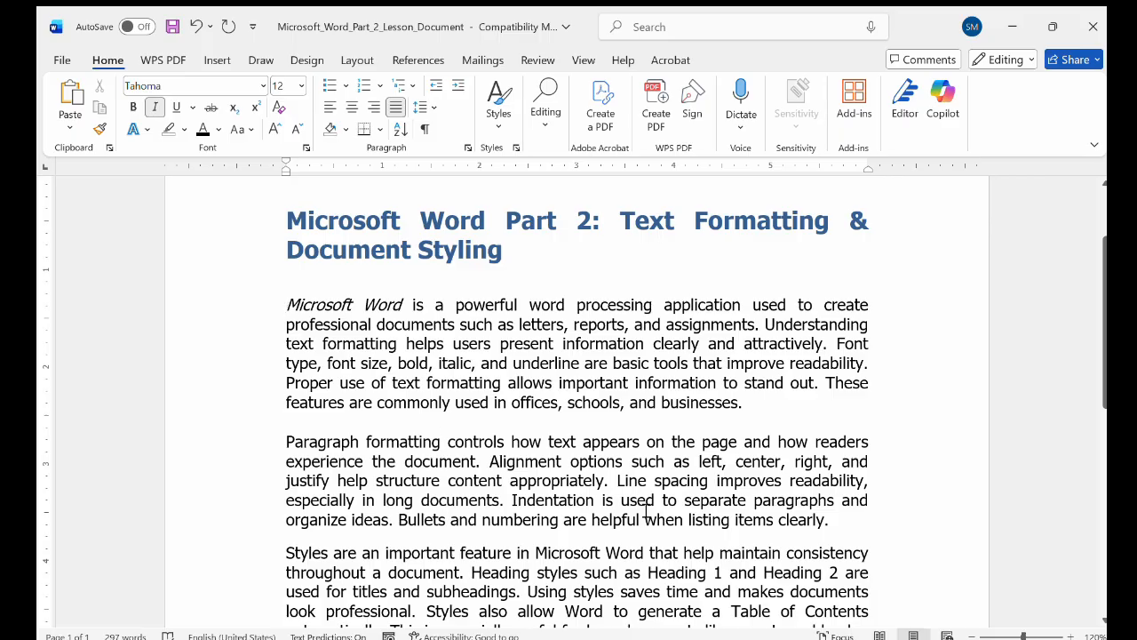
Select all body paragraphs below the heading, number them in the 1., 2., 3. format, and review the list.
scroll(654, 512, "down", 2)
scroll(654, 513, "down", 3)
scroll(381, 362, "up", 5)
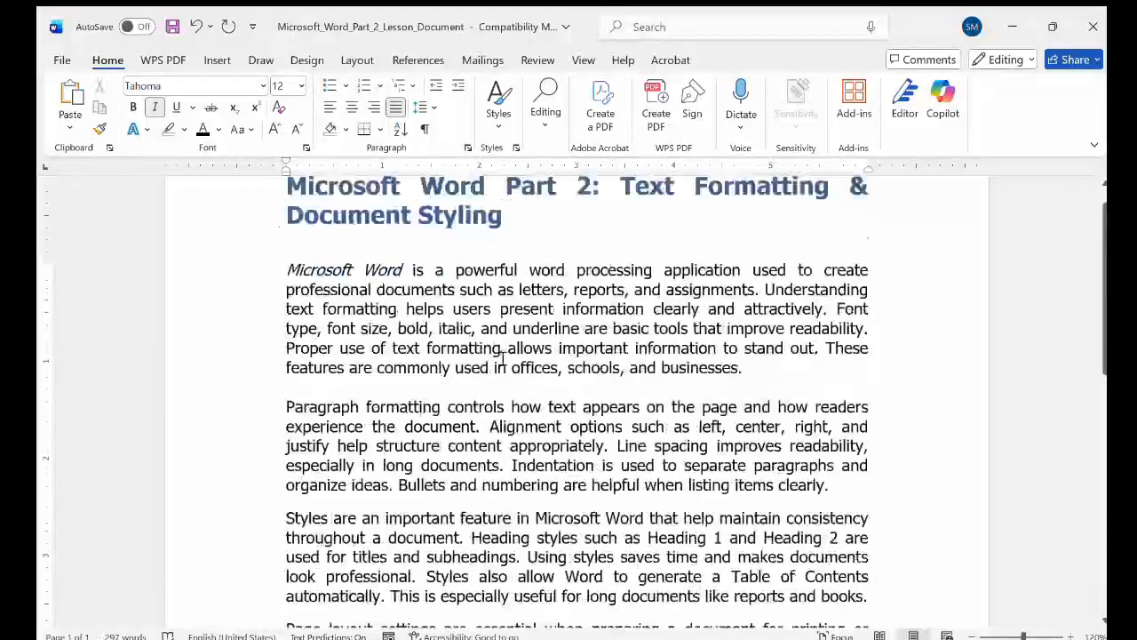
left_click_drag(294, 401, 760, 415)
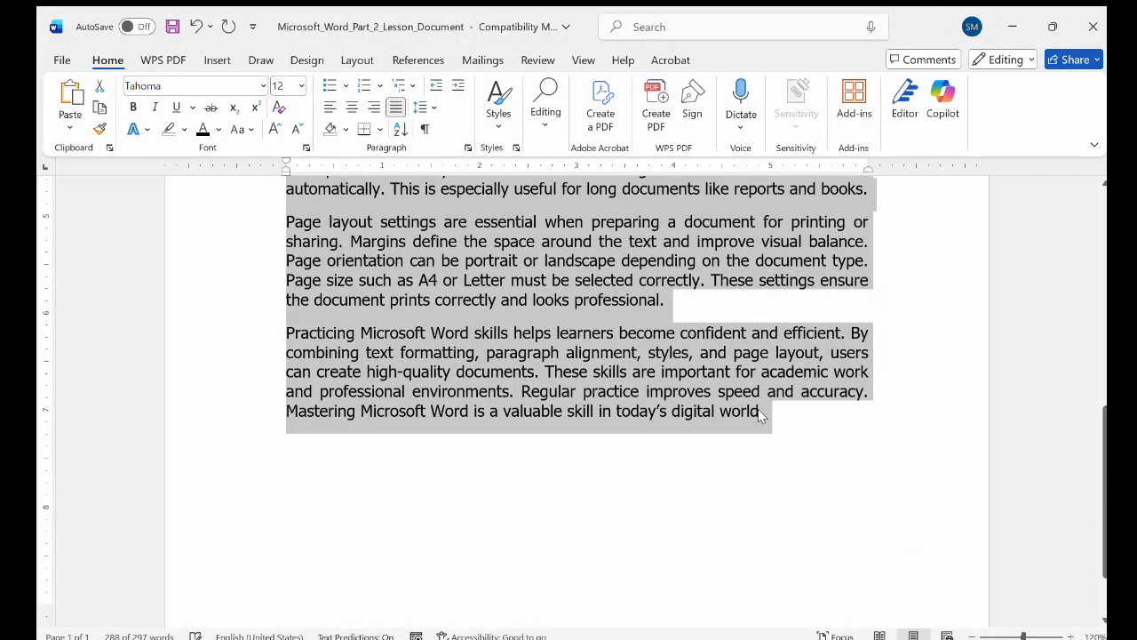
scroll(599, 370, "up", 5)
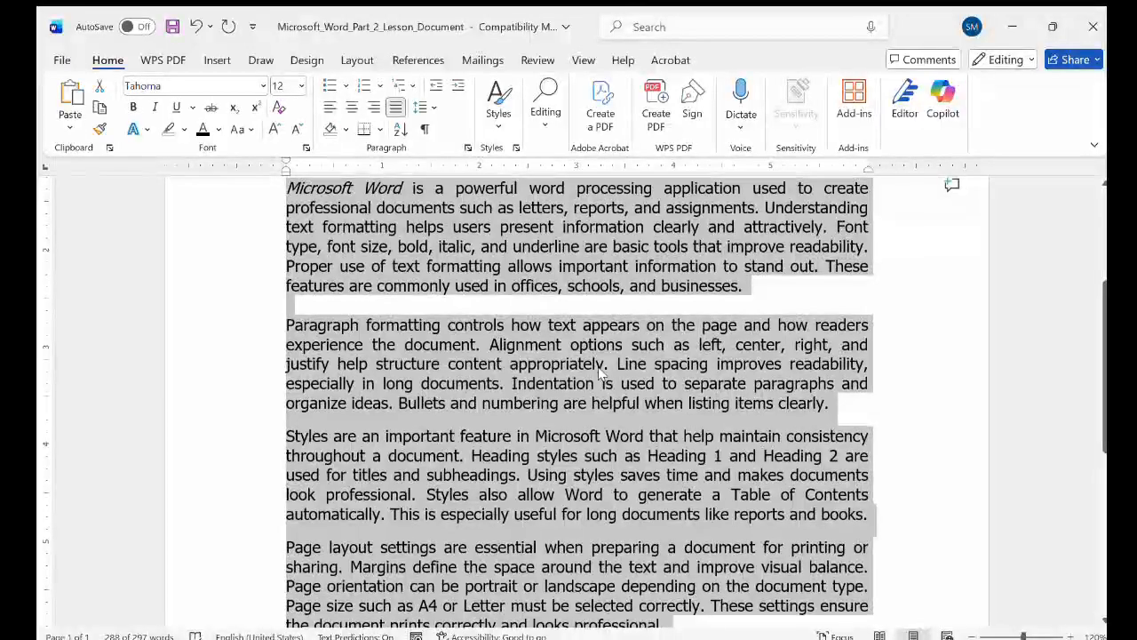
scroll(598, 371, "up", 2)
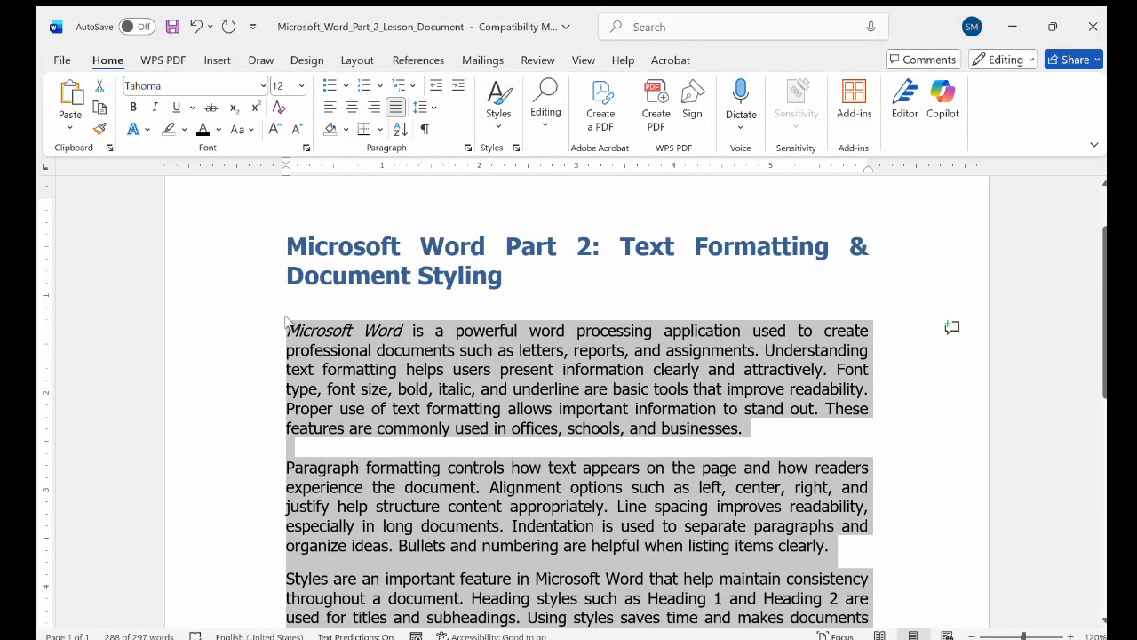
left_click(373, 84)
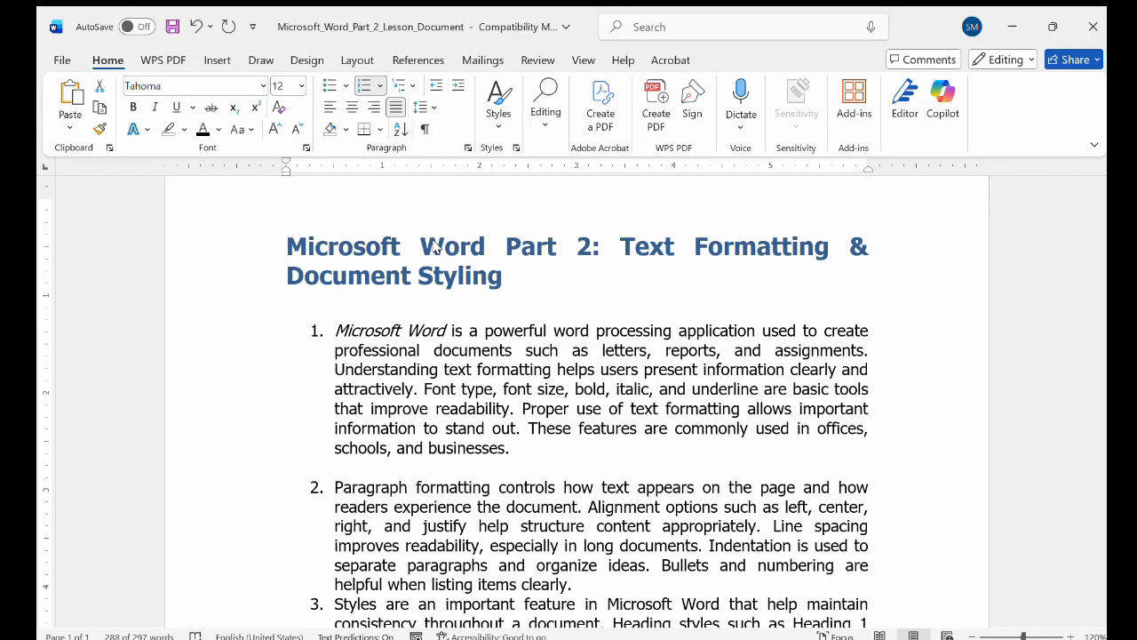
left_click(358, 494)
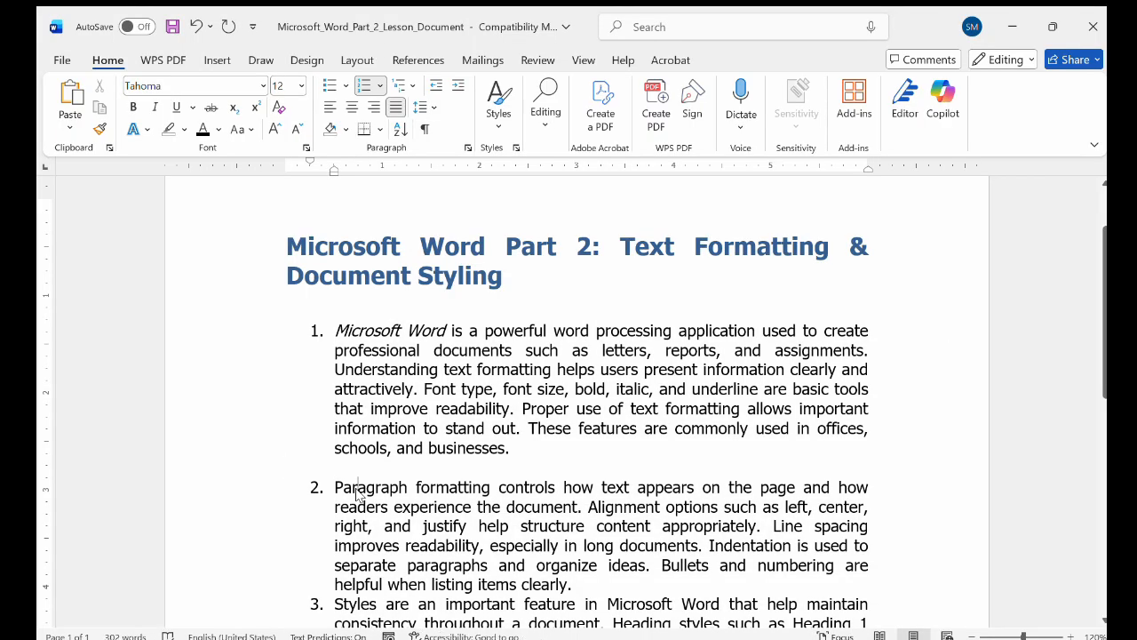
scroll(359, 489, "down", 3)
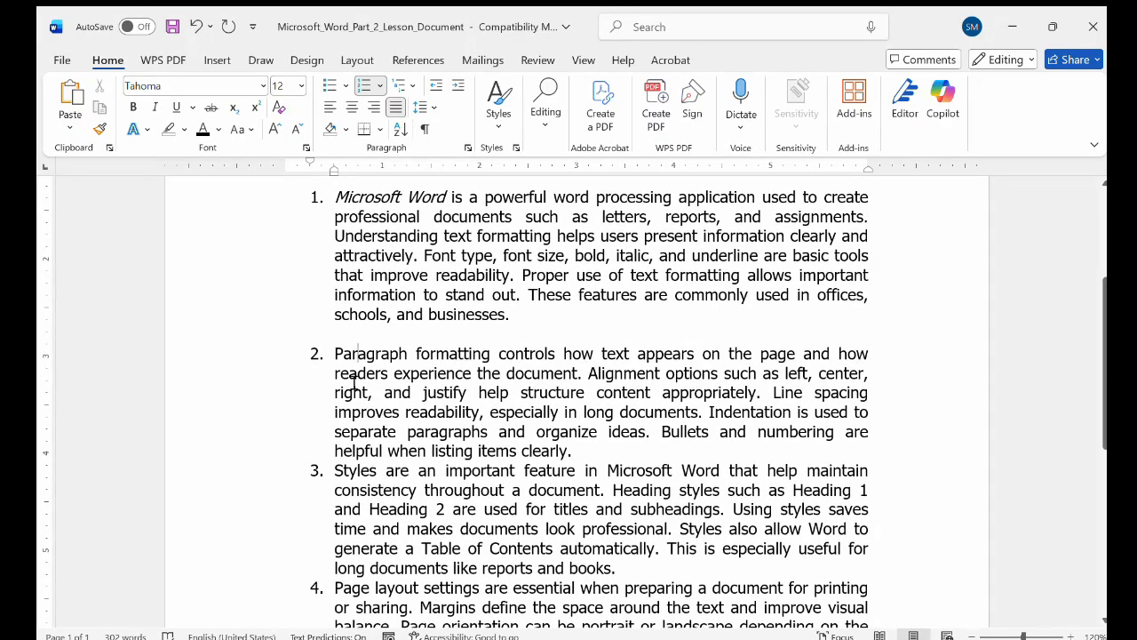
scroll(326, 370, "up", 3)
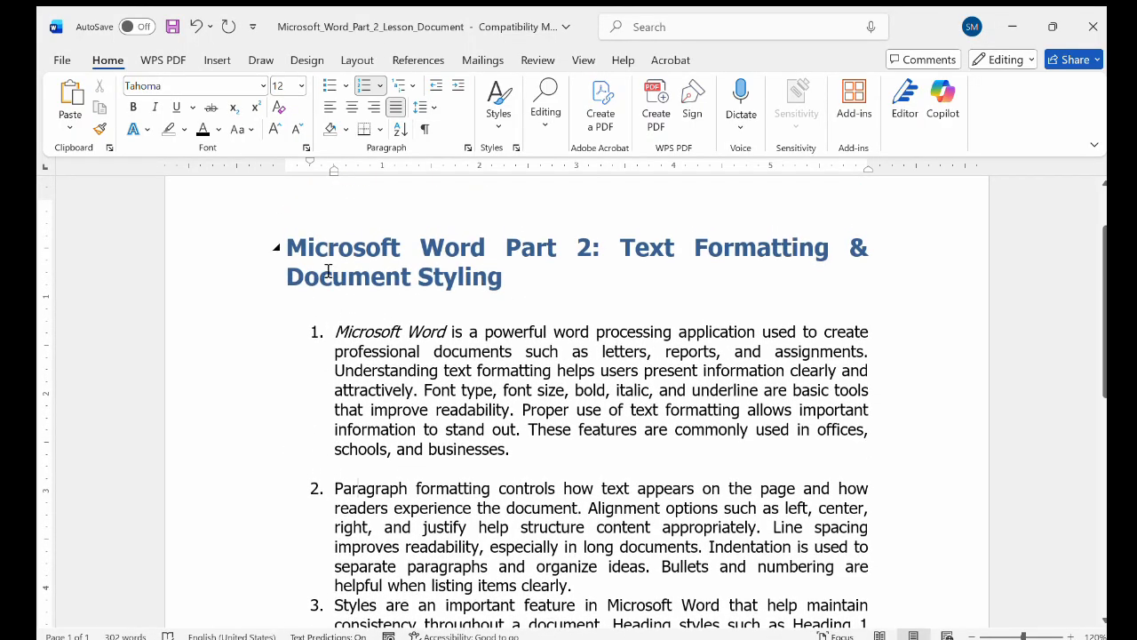
Try a 0.5 inch first-line indent and a 0 inch left indent on the first numbered paragraph, and restore its original indents.
left_click(348, 331)
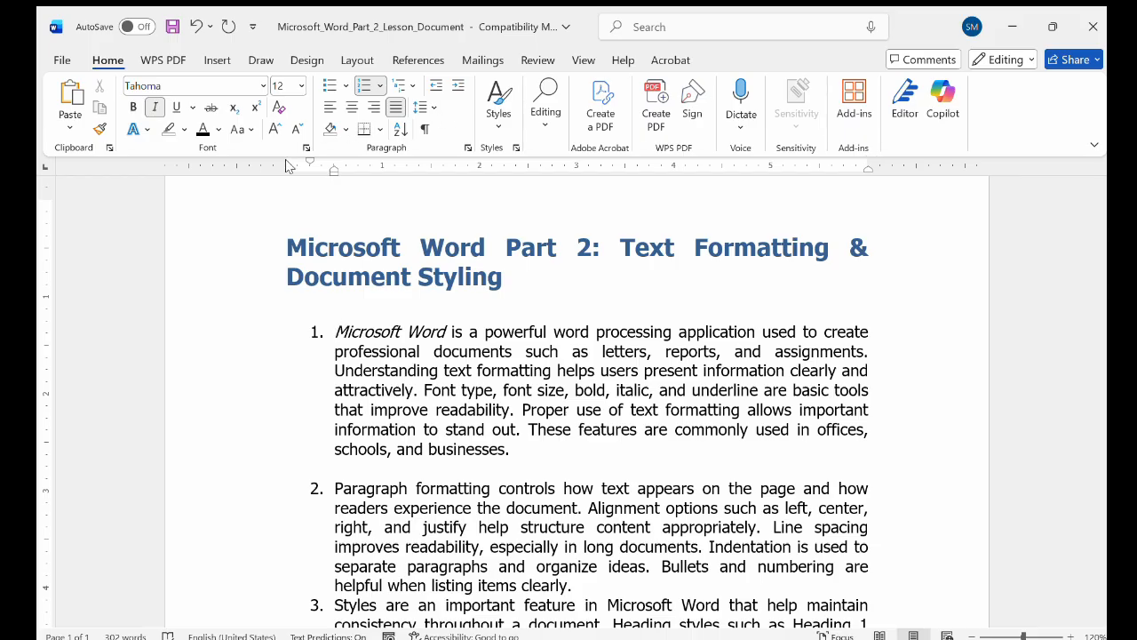
left_click_drag(309, 162, 332, 158)
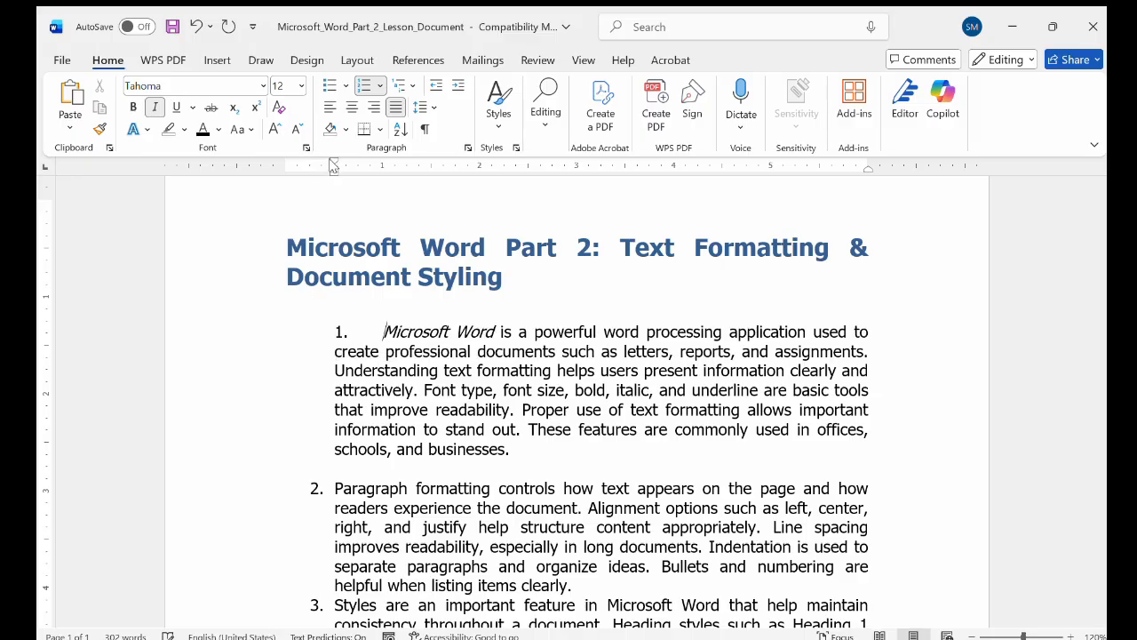
left_click_drag(331, 168, 282, 172)
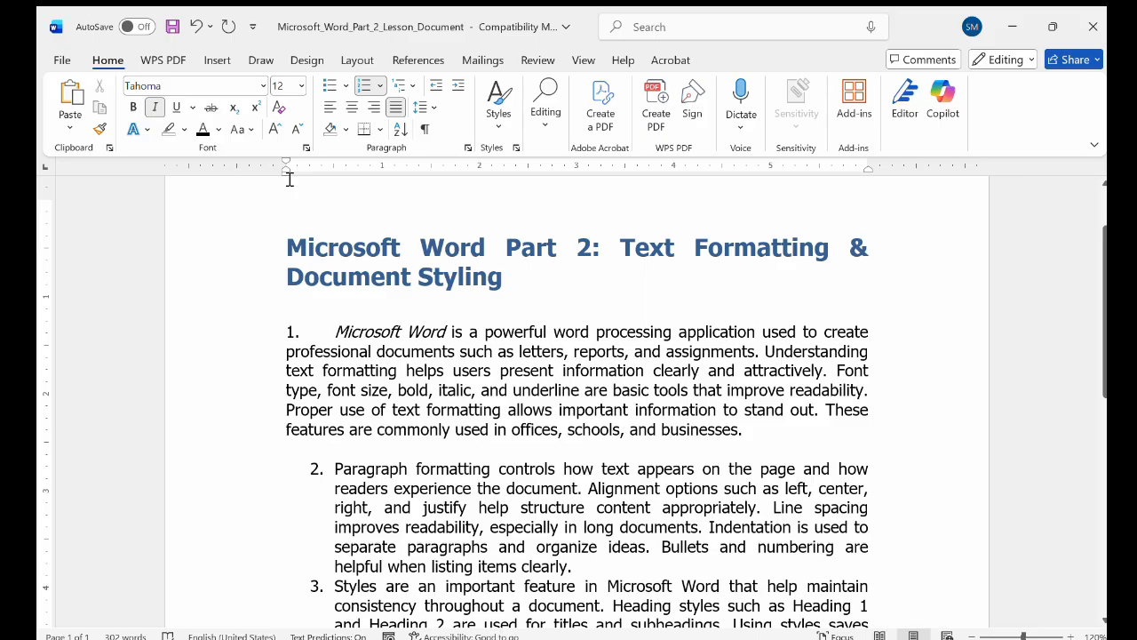
key("ctrl+z")
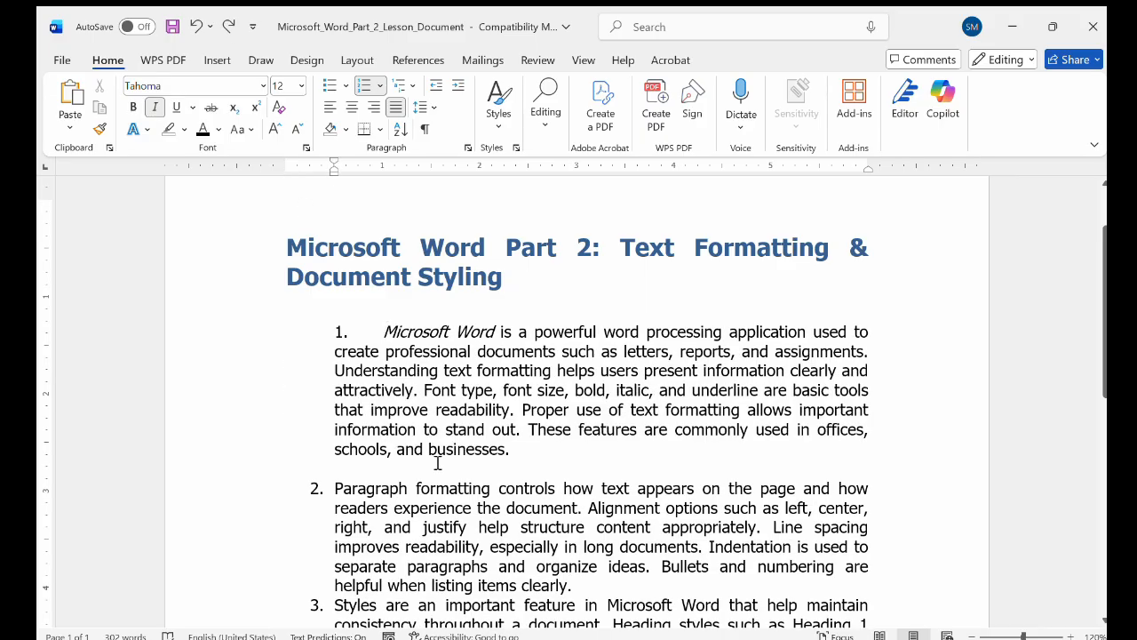
scroll(444, 485, "down", 1)
key("BackSpace")
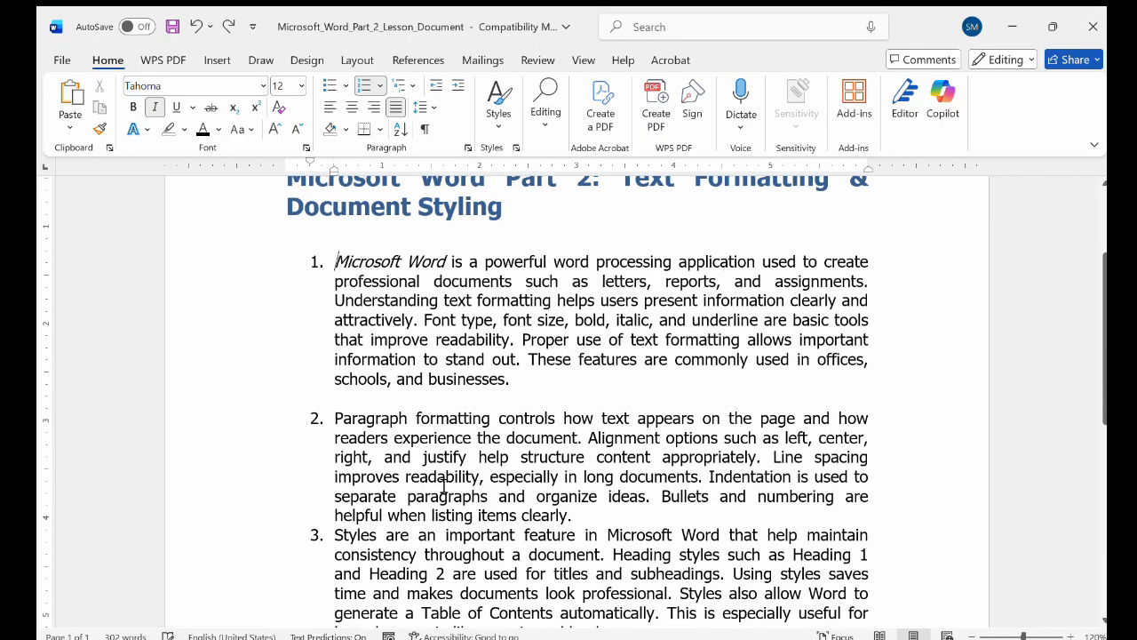
Try a 0.5 inch first-line indent and a 0 inch left indent on all numbered paragraphs, and undo both indent changes.
left_click_drag(336, 261, 698, 508)
left_click(698, 500)
mouse_move(634, 527)
left_mouse_down()
mouse_move(406, 358)
mouse_move(334, 203)
mouse_move(353, 168)
mouse_move(343, 428)
mouse_move(332, 426)
left_mouse_up()
left_click_drag(306, 162, 327, 160)
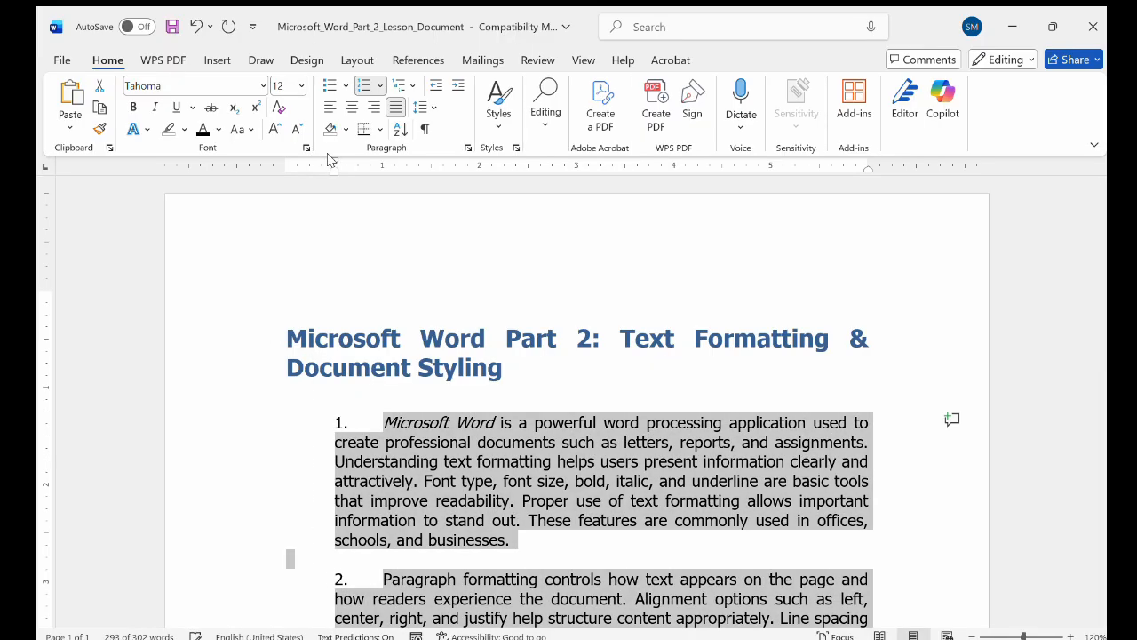
left_click_drag(330, 167, 285, 173)
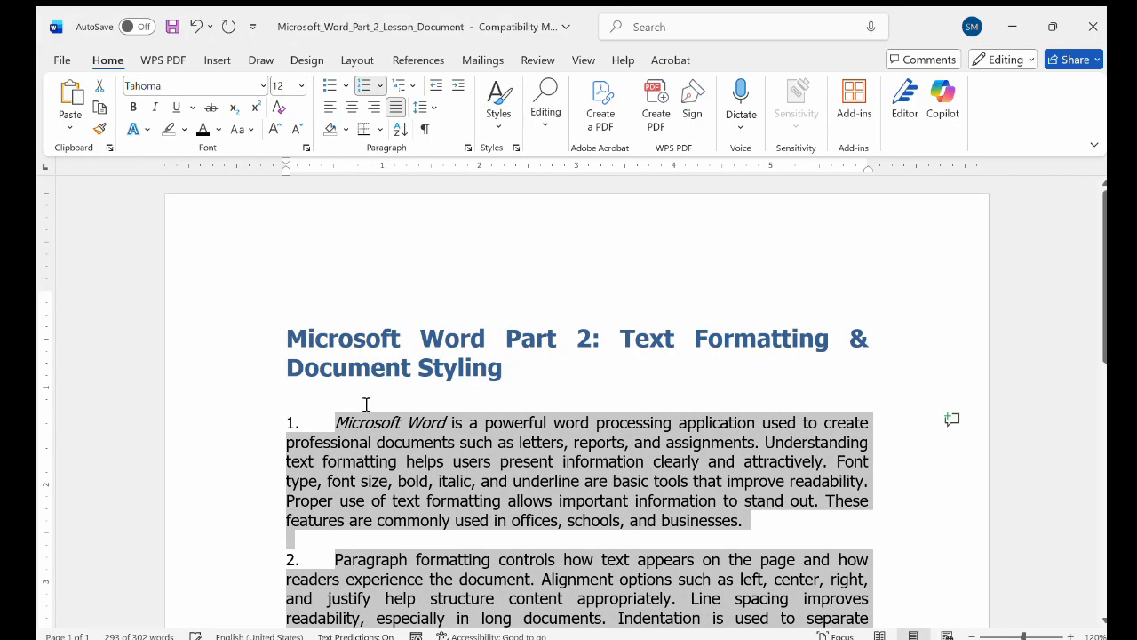
left_click(378, 444)
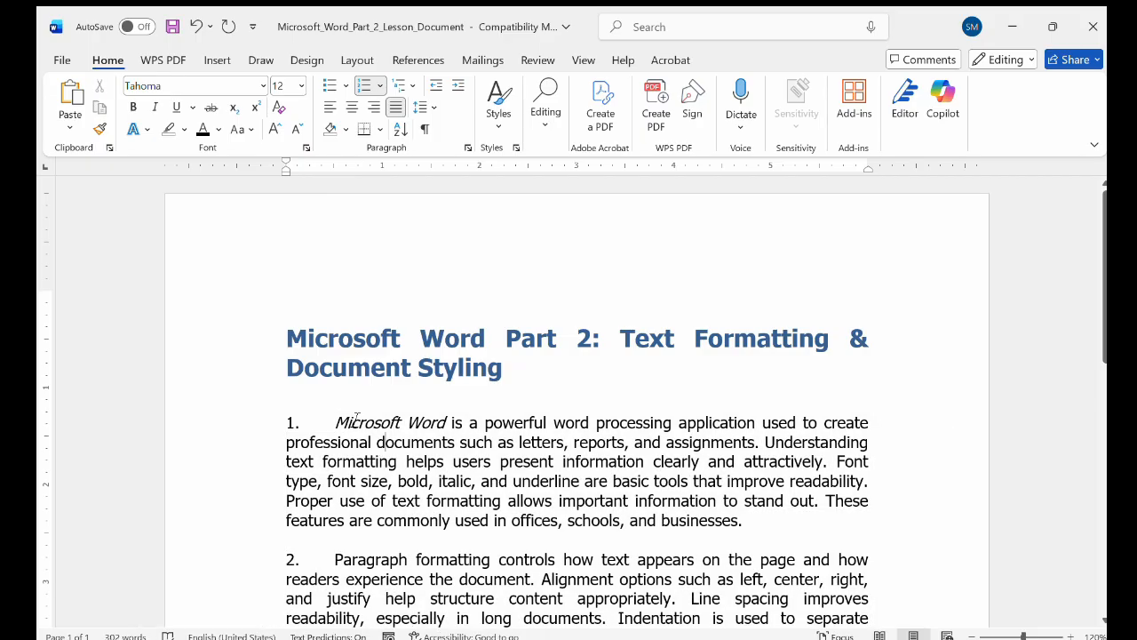
scroll(354, 418, "down", 2)
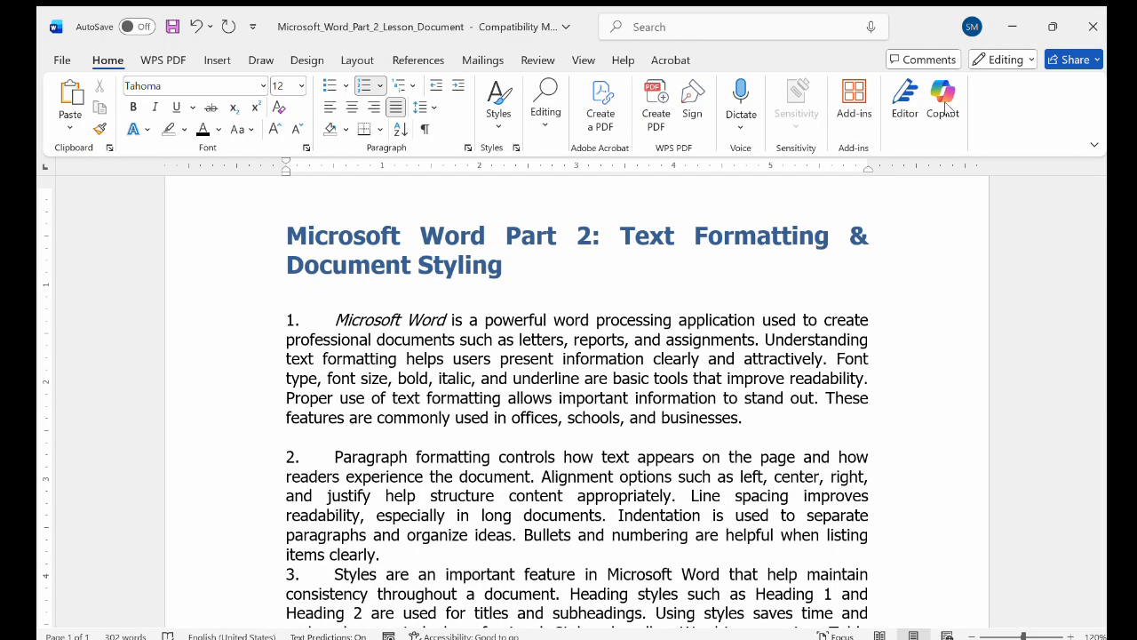
key("ctrl+z")
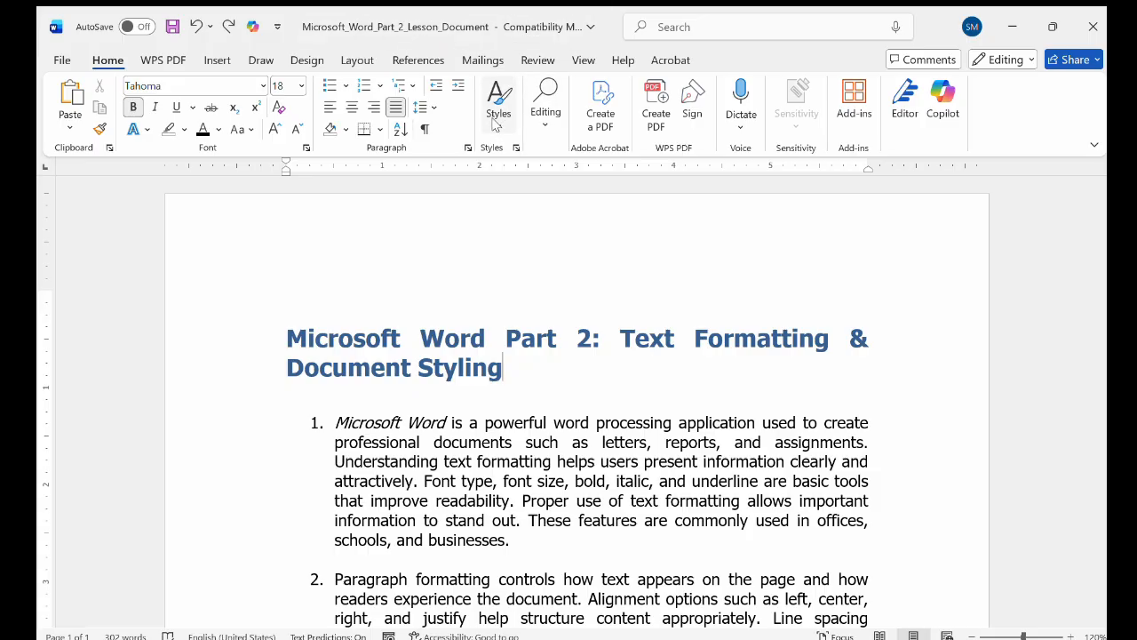
Open the available text styles for the document heading.
left_click(496, 123)
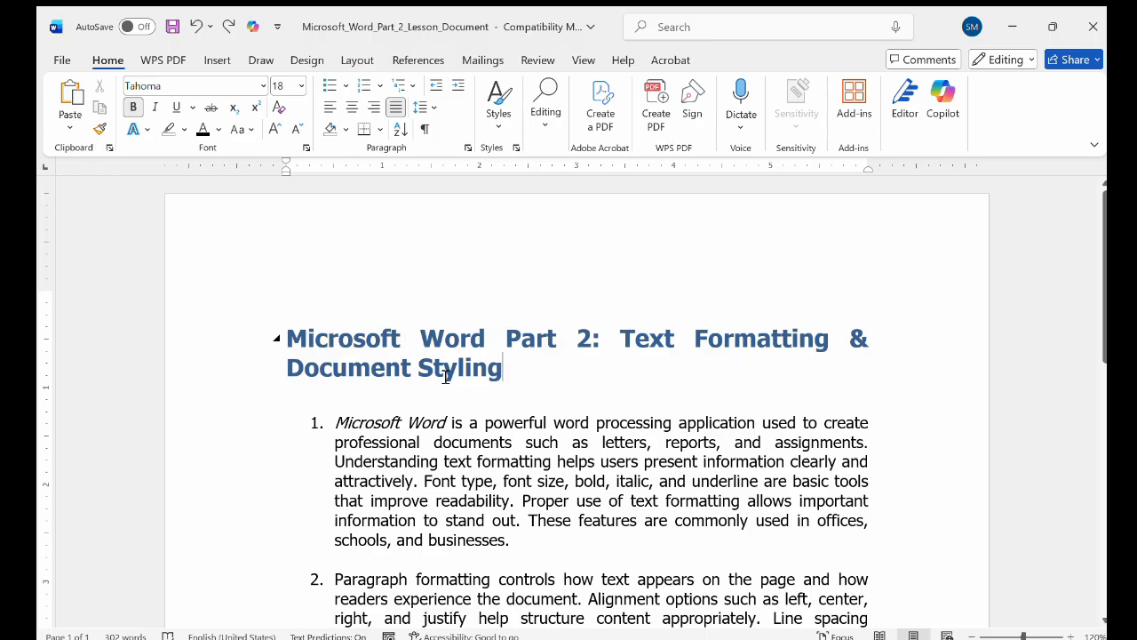
Remove the colon after "Microsoft Word Part 2", move "Text Formatting & Document Styling" onto its own line, and align the first heading line with it.
left_click(600, 341)
key("BackSpace")
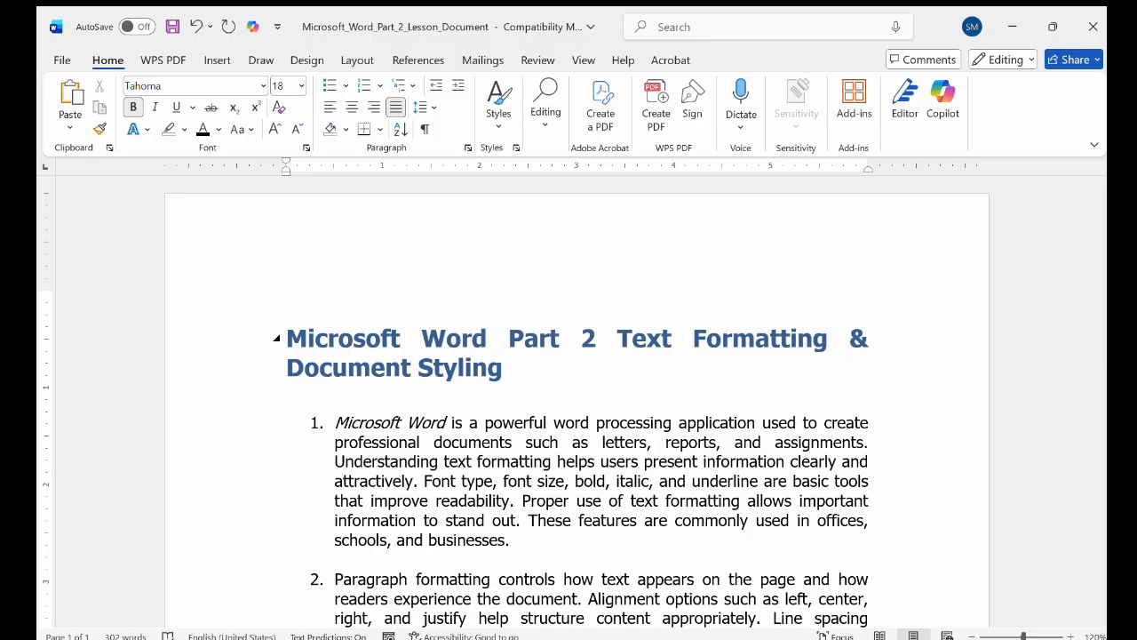
key("Return")
key("Return")
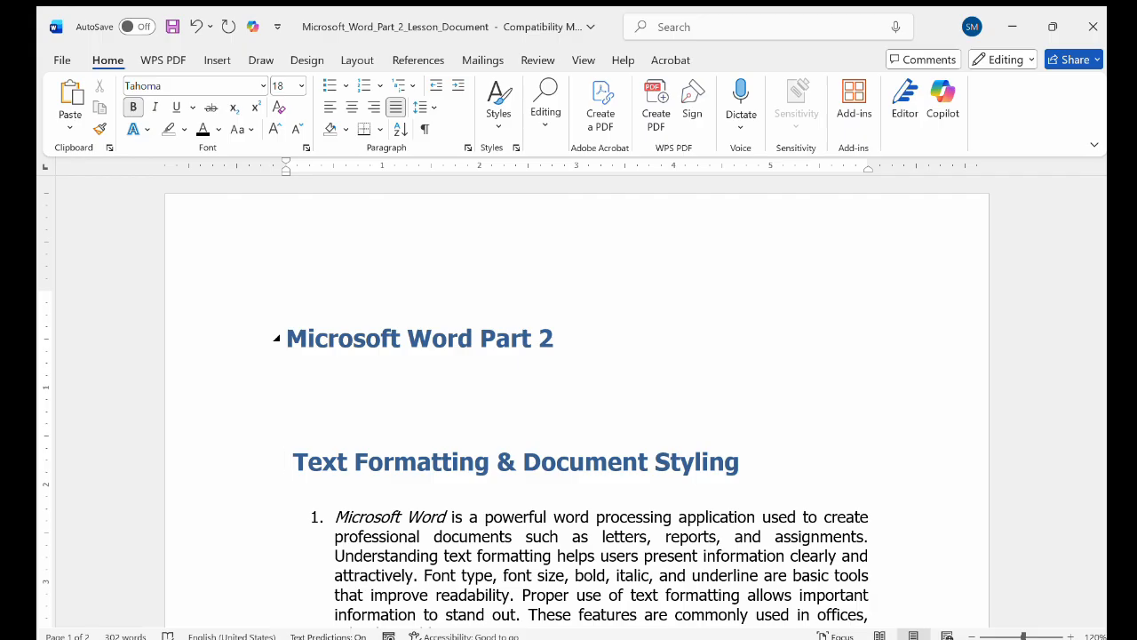
key("BackSpace")
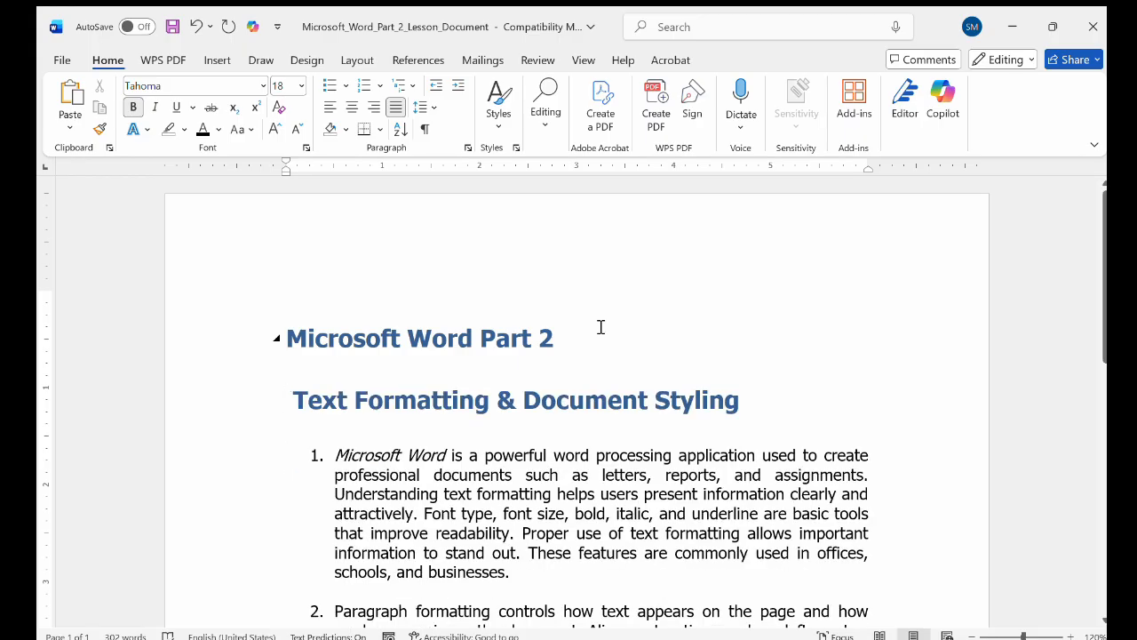
left_click(286, 338)
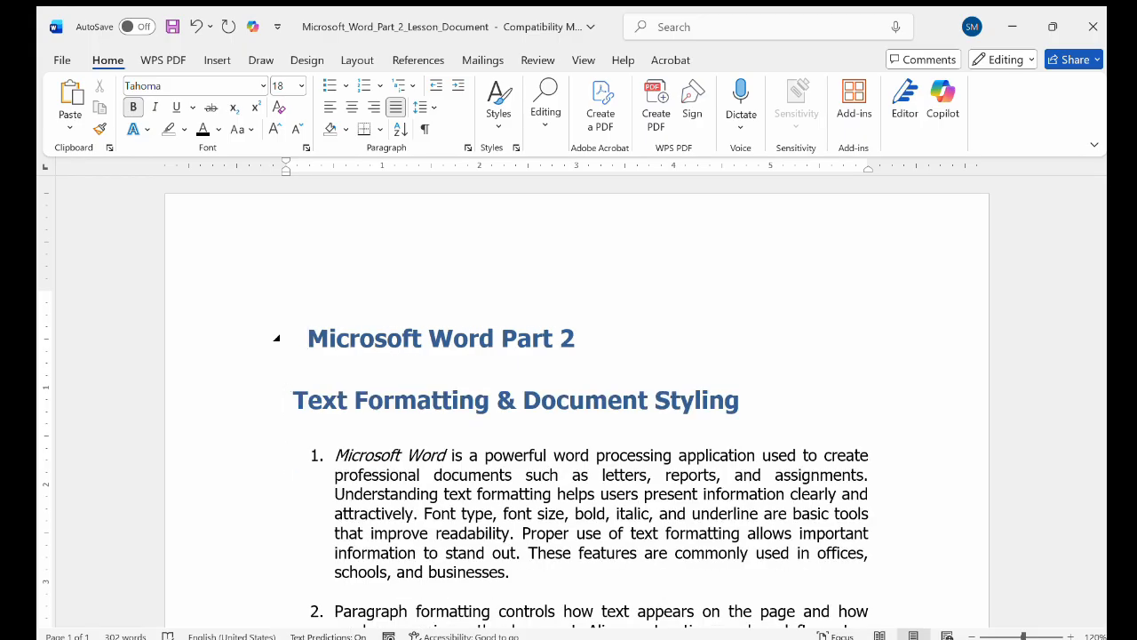
key("BackSpace")
key("BackSpace")
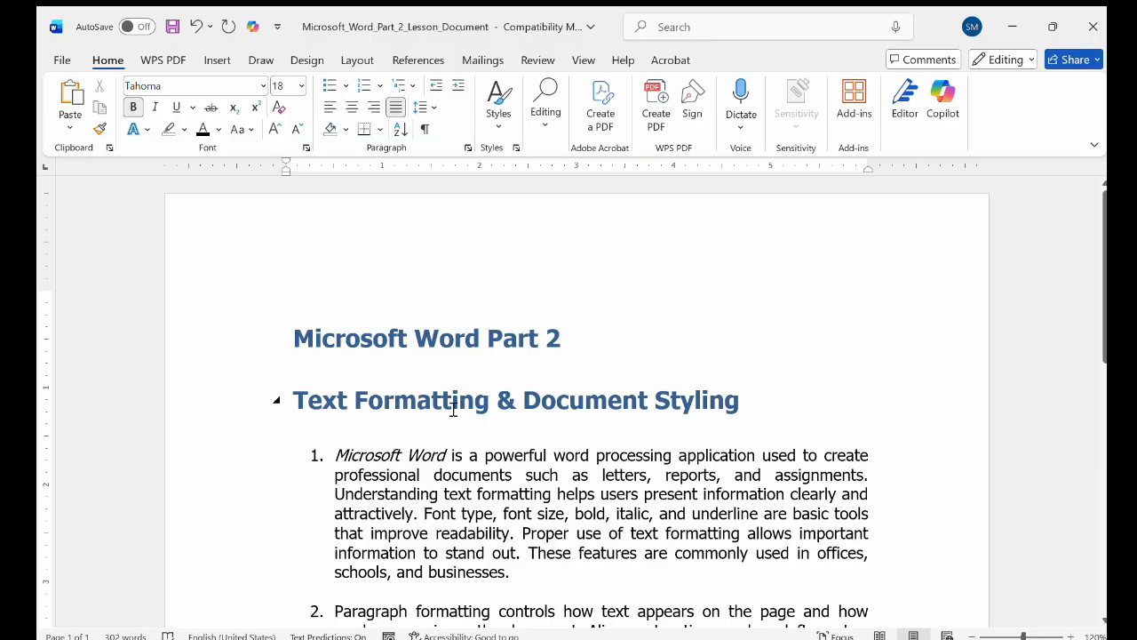
Apply the small italic subtitle style to the "Text Formatting & Document Styling" line and review the text below it.
left_click(498, 114)
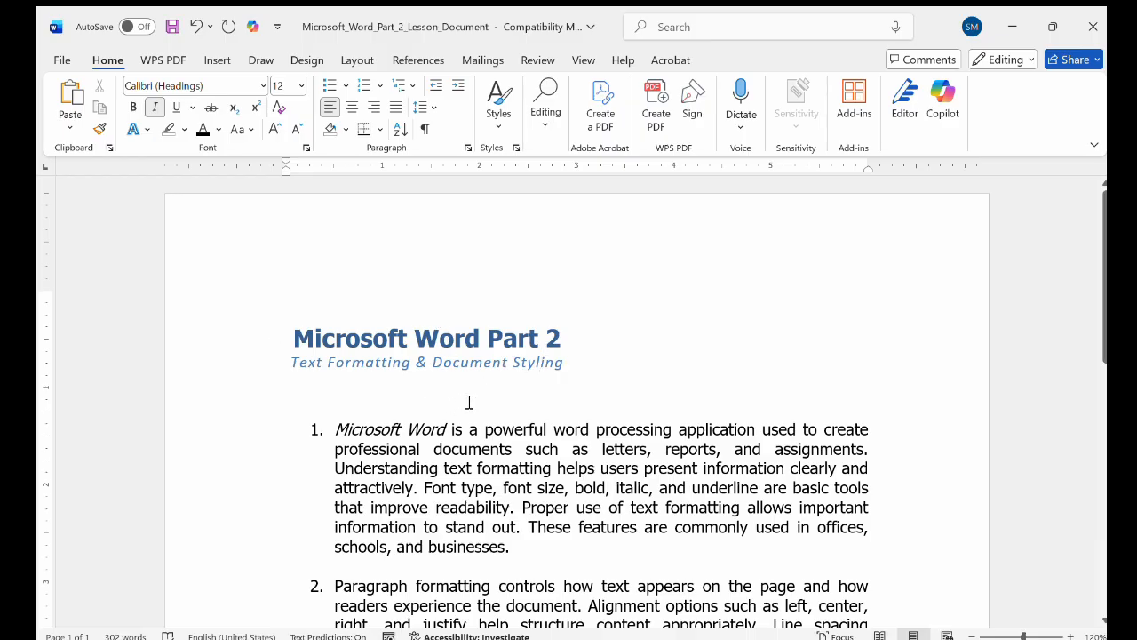
left_click(465, 365)
scroll(508, 500, "down", 1)
left_click(509, 500)
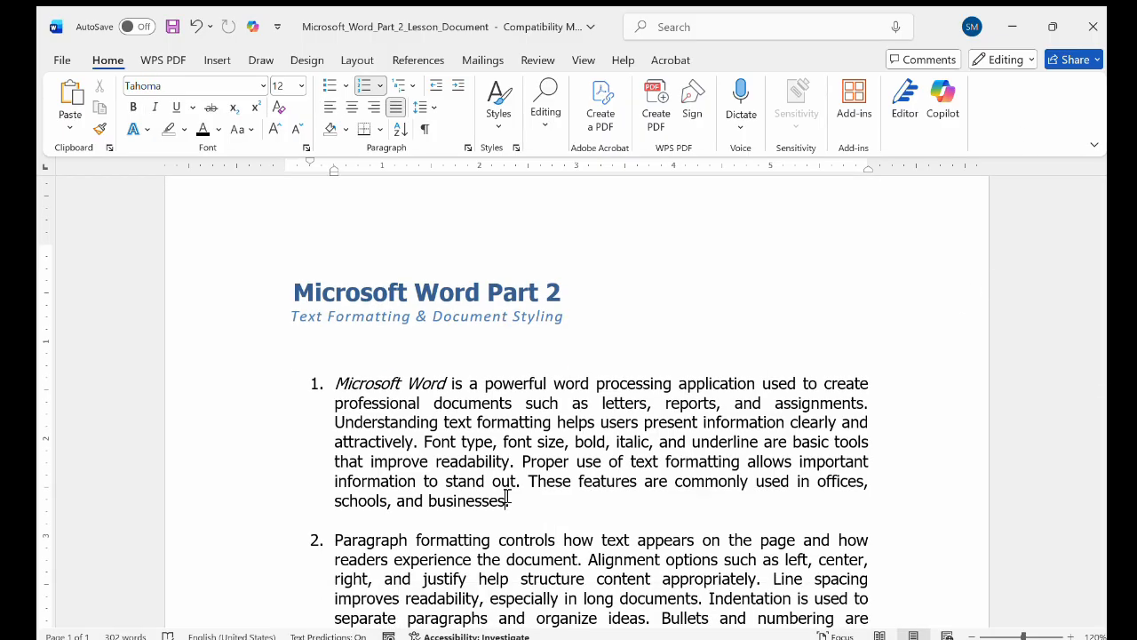
left_click(565, 367)
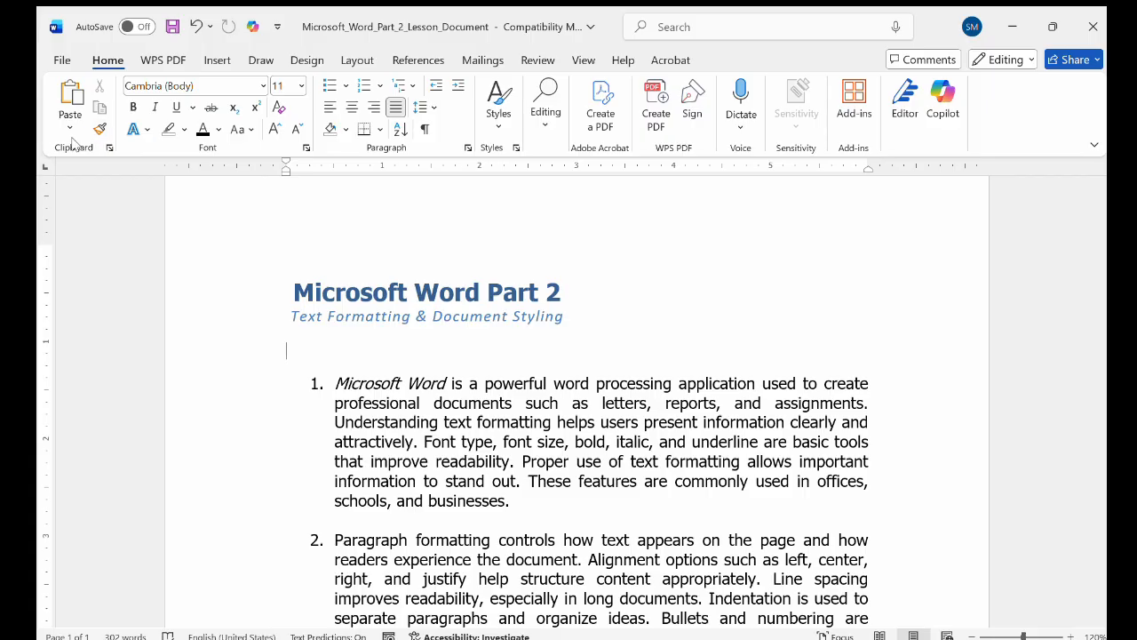
Copy "Microsoft Word" from the start of the first paragraph and paste it into a new numbered item below that paragraph.
left_click_drag(453, 388, 363, 390)
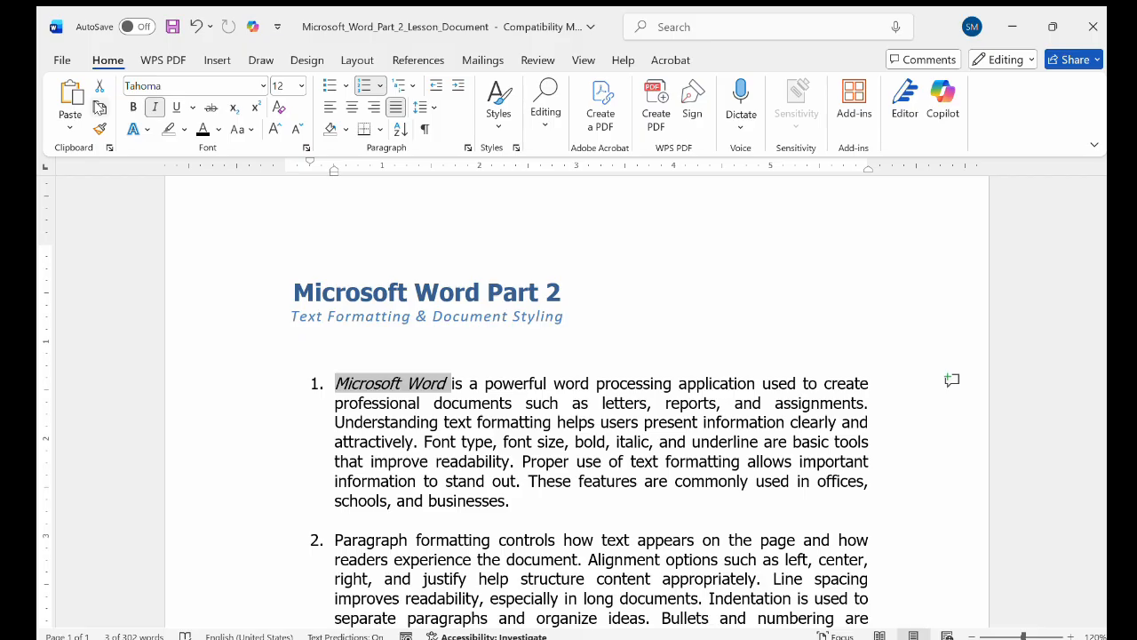
left_click(98, 103)
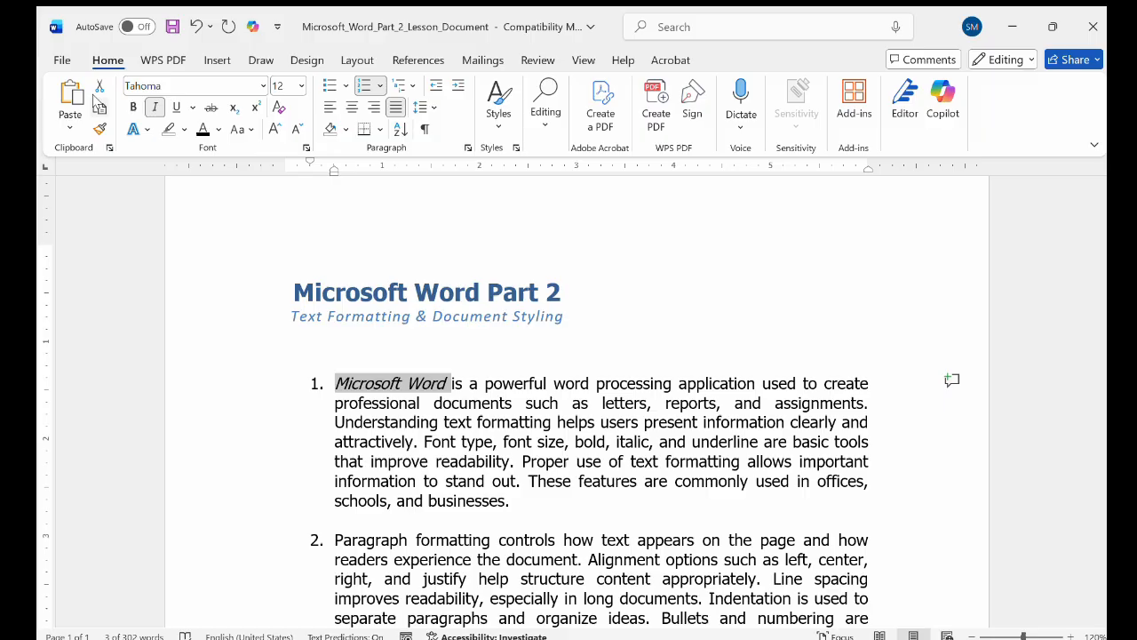
left_click(557, 509)
key("Return")
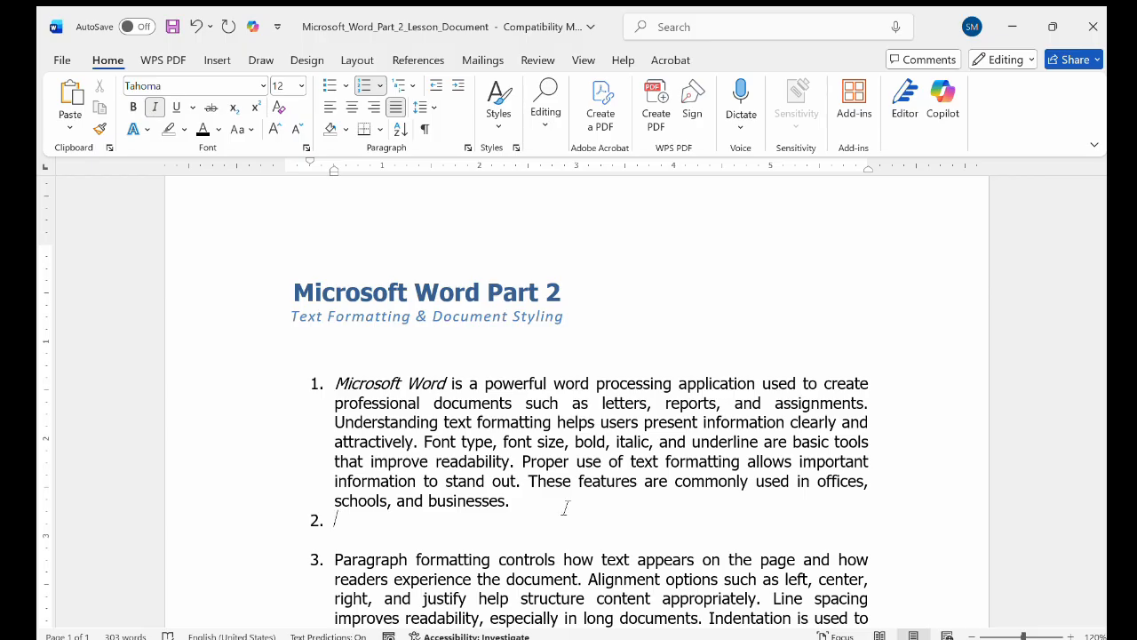
key("ctrl+v")
Delete the pasted "Microsoft Word" text from the new second list item.
key("BackSpace")
key("BackSpace")
key("BackSpace")
key("BackSpace")
key("BackSpace")
key("BackSpace")
key("BackSpace")
key("BackSpace")
key("BackSpace")
key("BackSpace")
key("BackSpace")
key("BackSpace")
key("BackSpace")
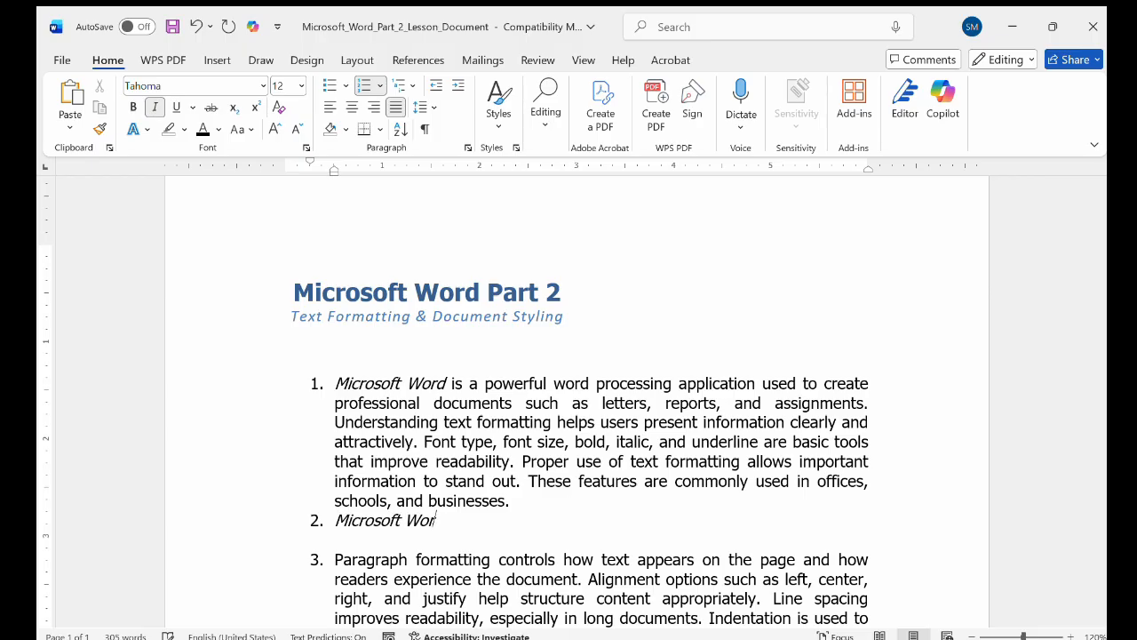
key("BackSpace")
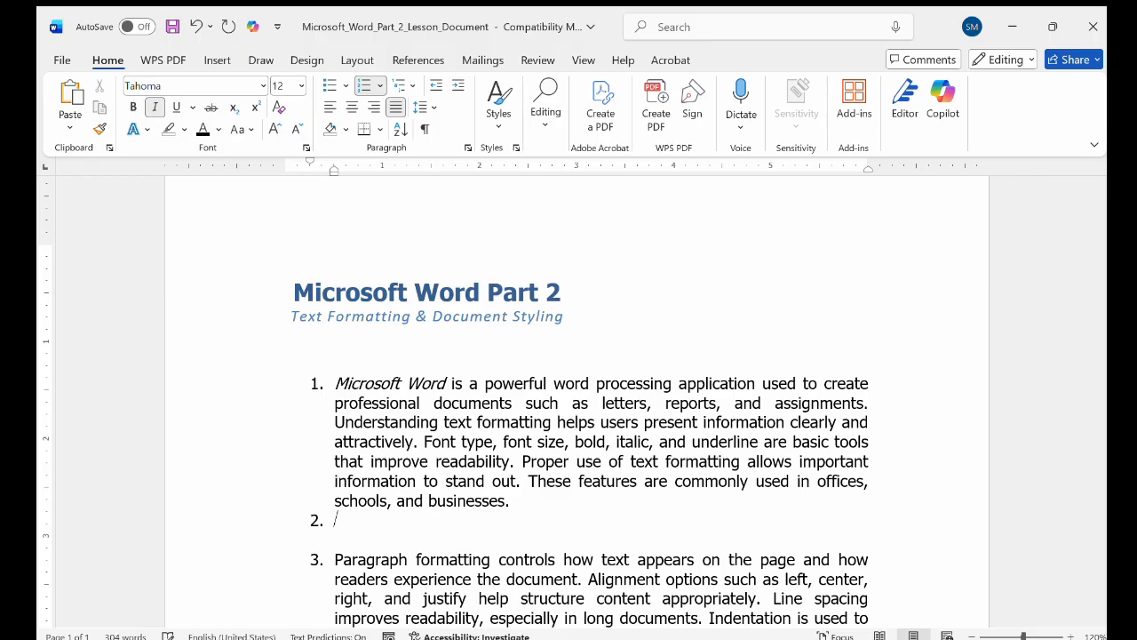
Paste "Microsoft Word" into the empty second list item and cut it out again.
left_click(70, 97)
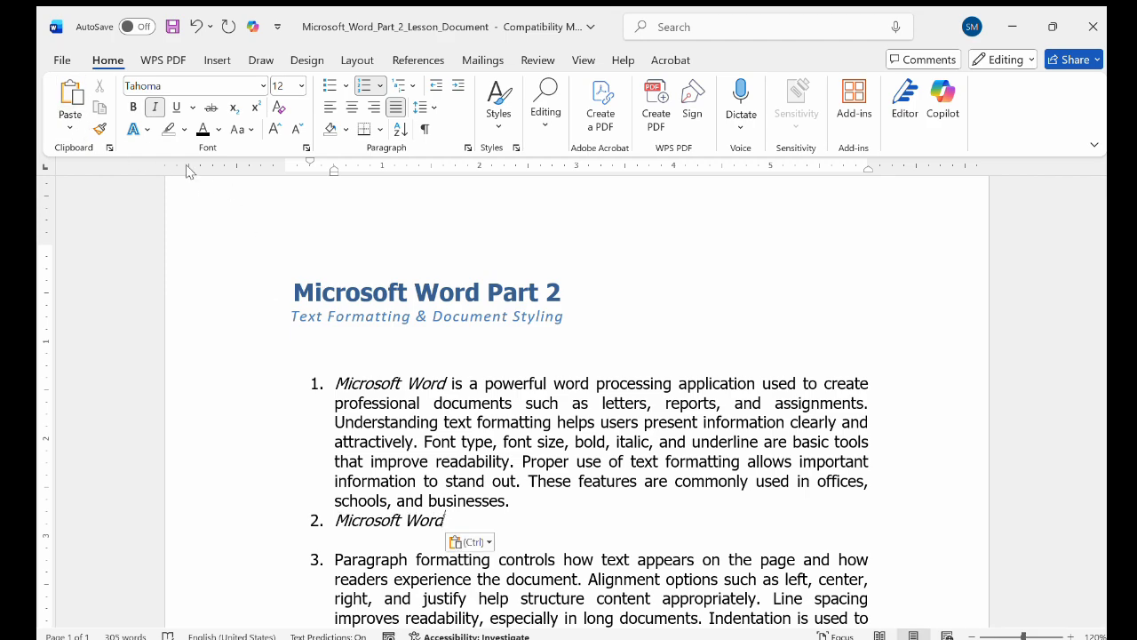
left_click_drag(447, 519, 336, 519)
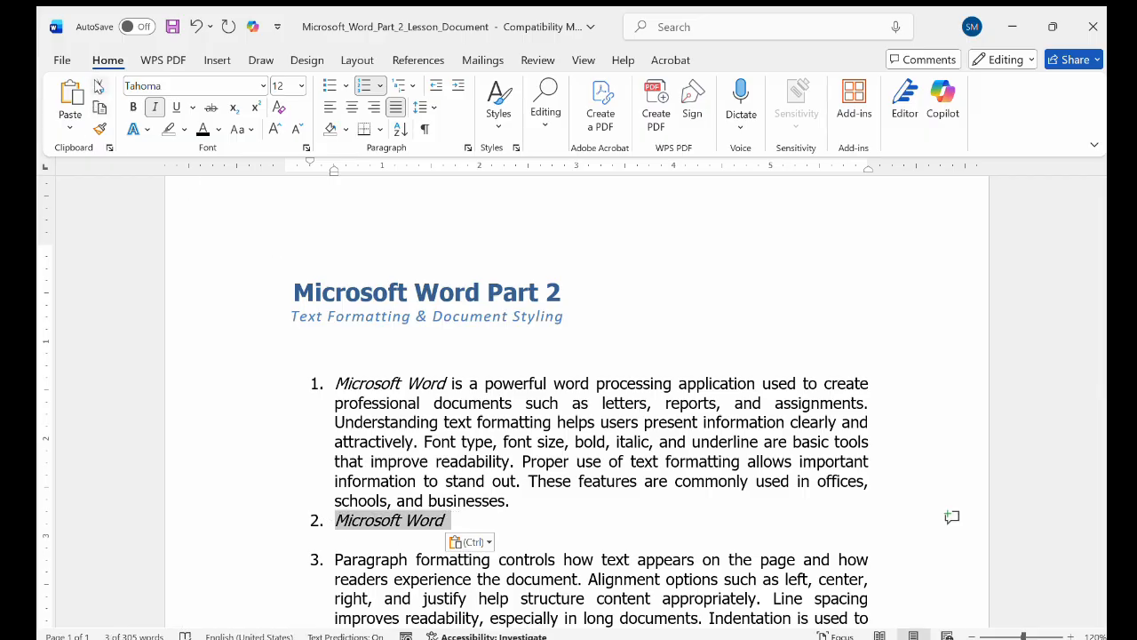
left_click(97, 86)
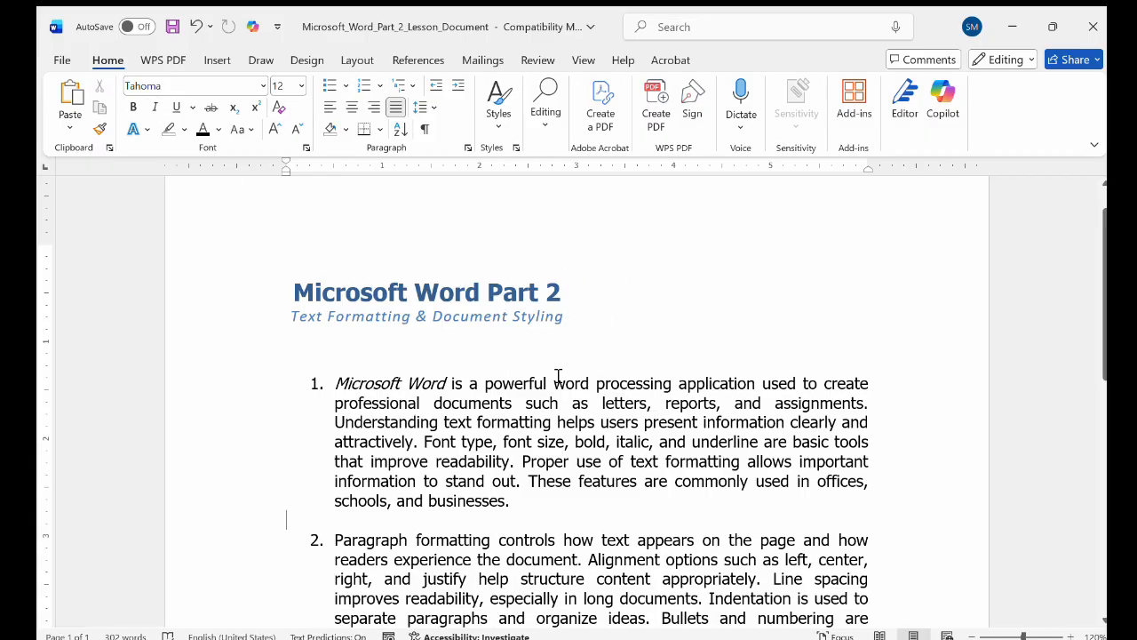
Paste the cut "Microsoft Word" text at the end of the first paragraph and remove the extra empty numbered item.
left_click(531, 505)
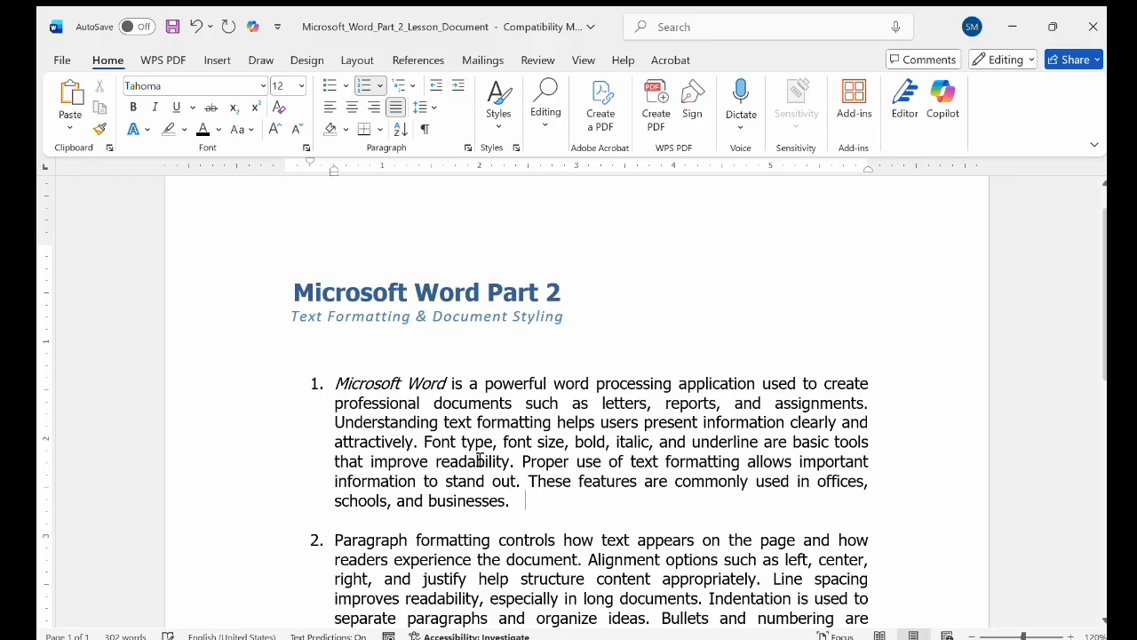
left_click(74, 92)
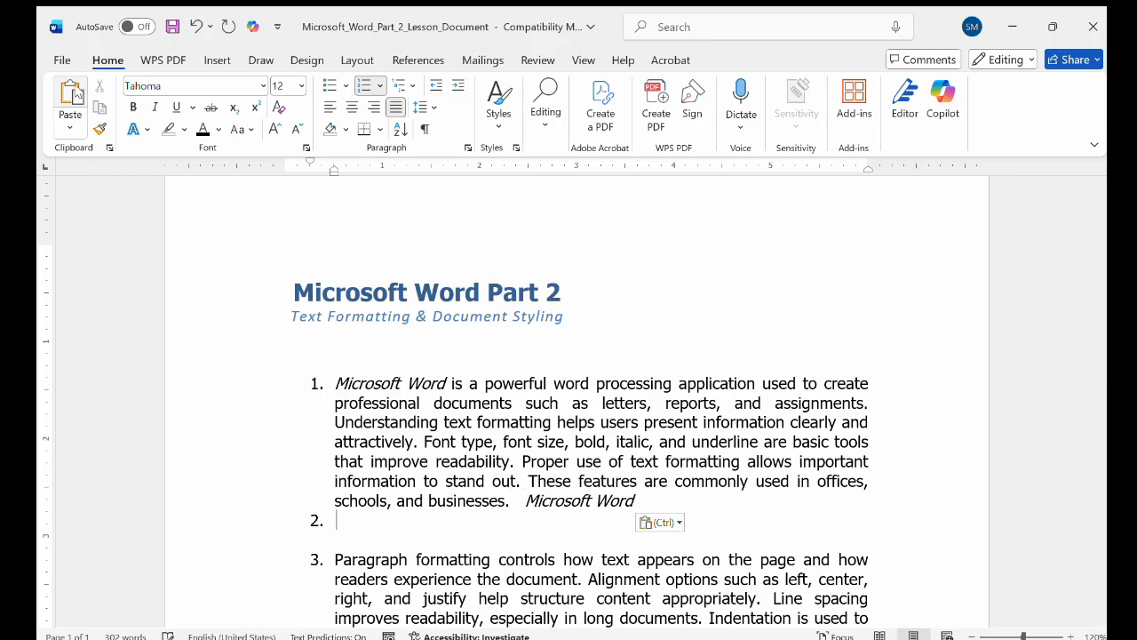
key("BackSpace")
key("BackSpace")
key("BackSpace")
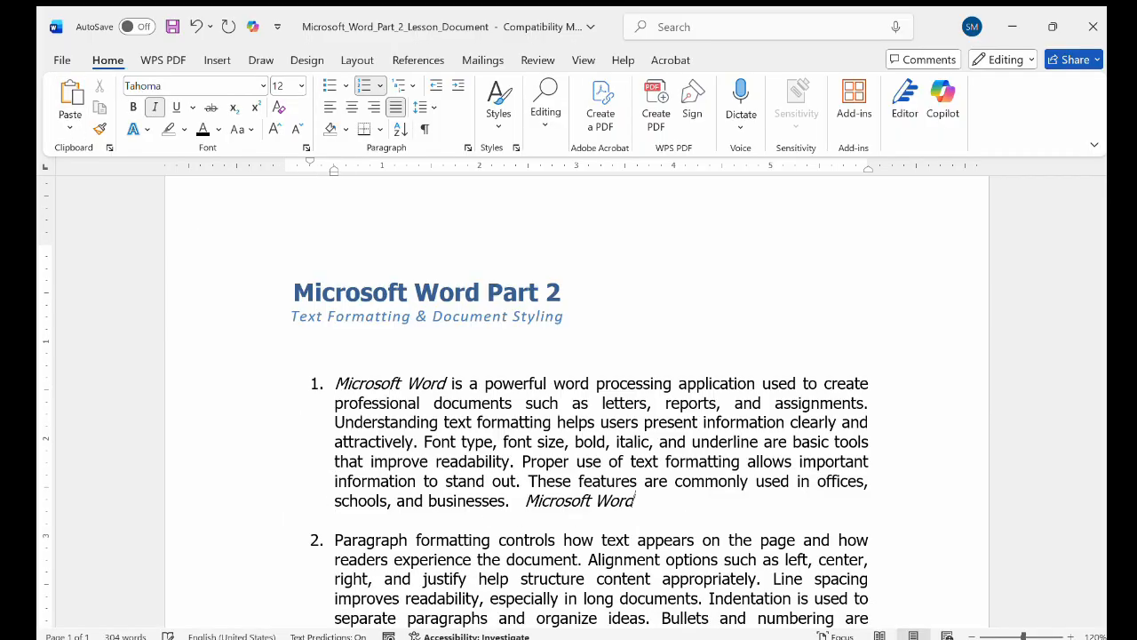
Delete the pasted "Microsoft Word" from the end of the first paragraph.
key("BackSpace")
key("BackSpace")
key("BackSpace")
key("BackSpace")
key("BackSpace")
key("BackSpace")
key("BackSpace")
key("BackSpace")
key("BackSpace")
key("BackSpace")
key("BackSpace")
key("BackSpace")
key("BackSpace")
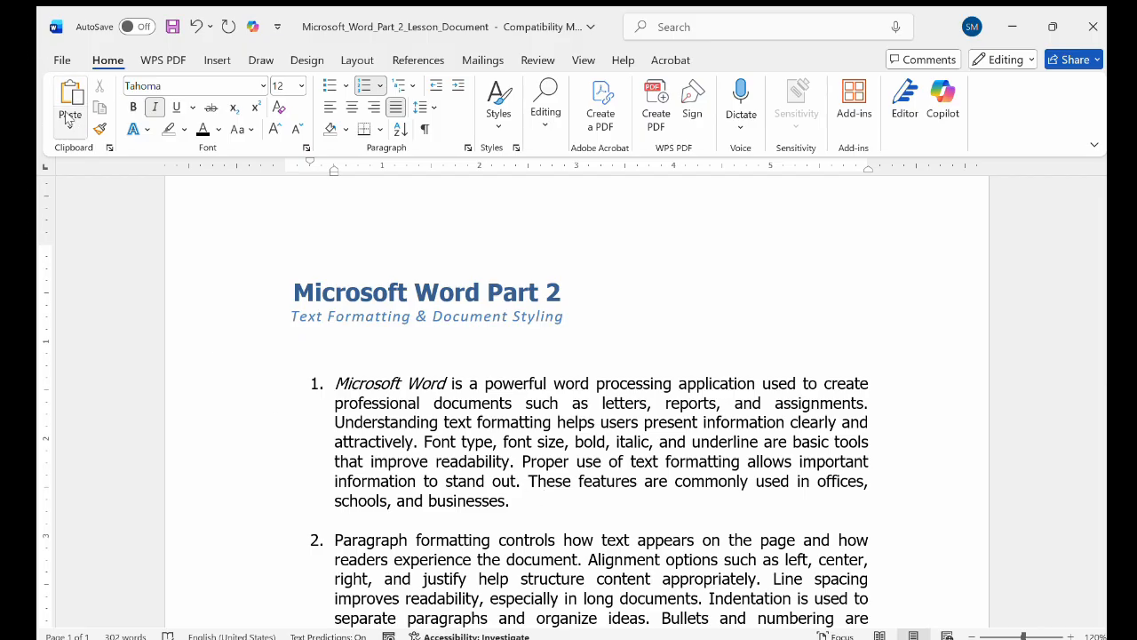
Review the items stored in the clipboard history, and close it.
left_click(109, 148)
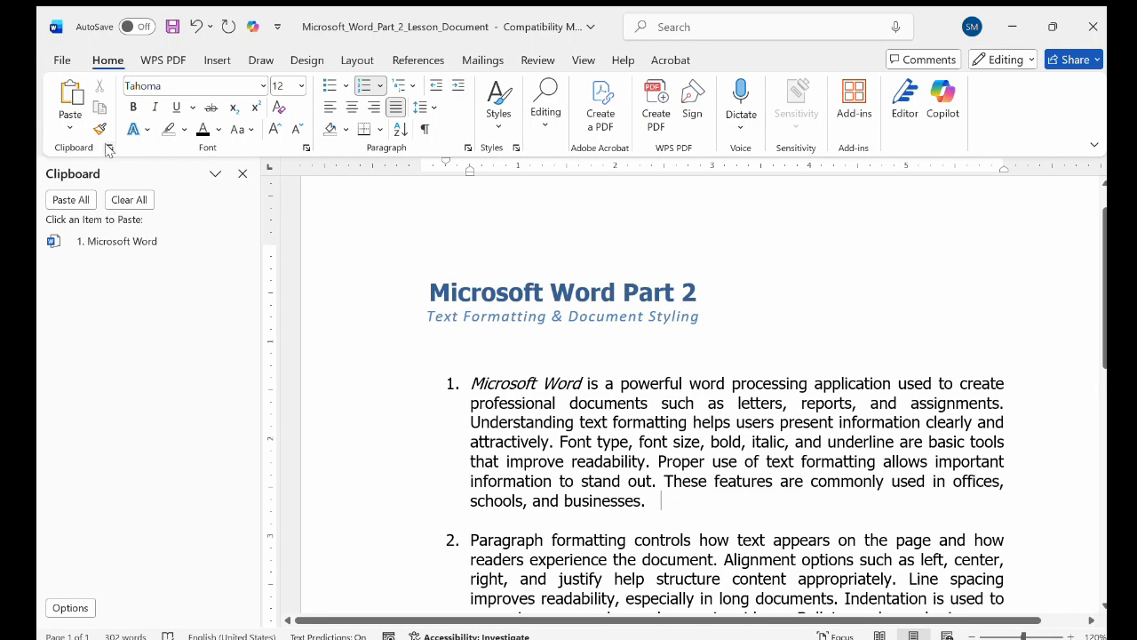
left_click(242, 173)
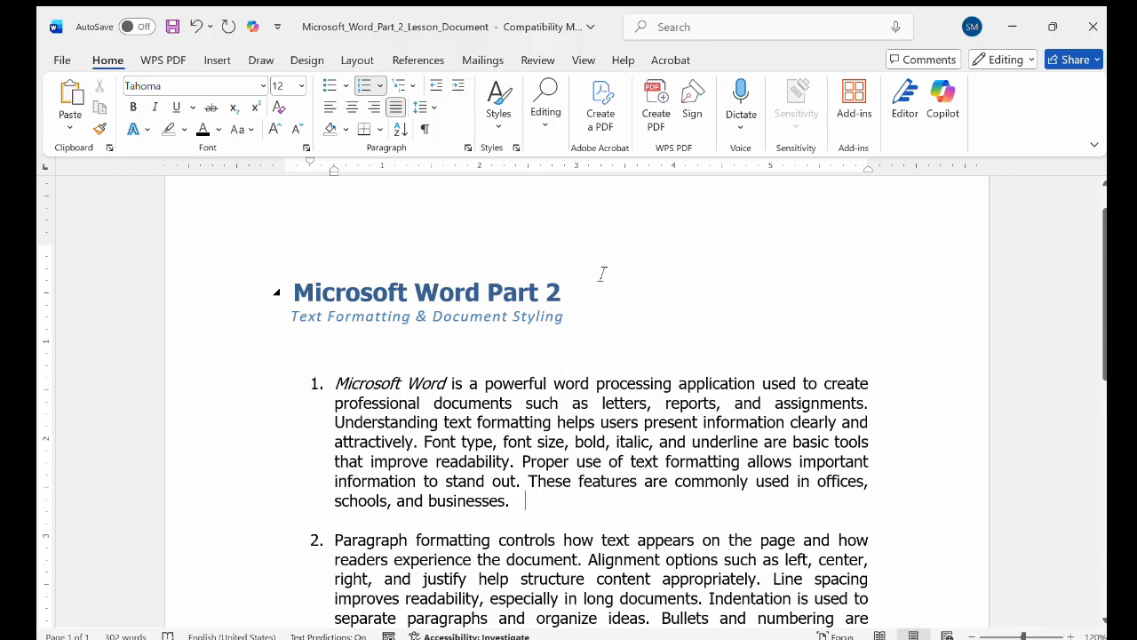
Select all numbered paragraphs and set their left and first-line indents to 0 inches.
left_click(356, 59)
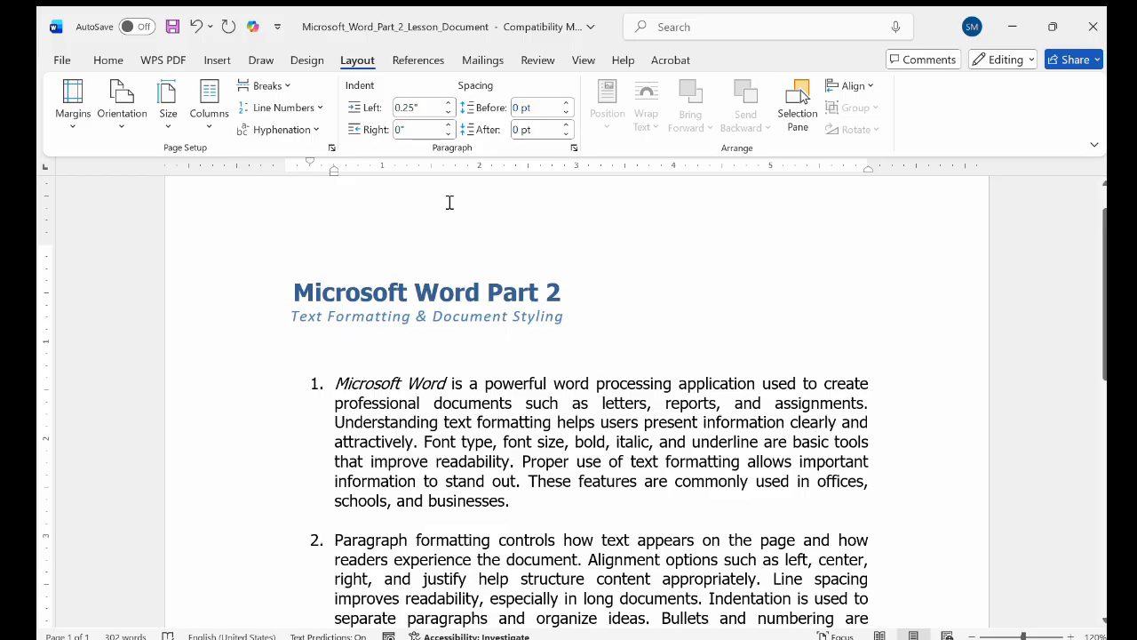
left_click(453, 387)
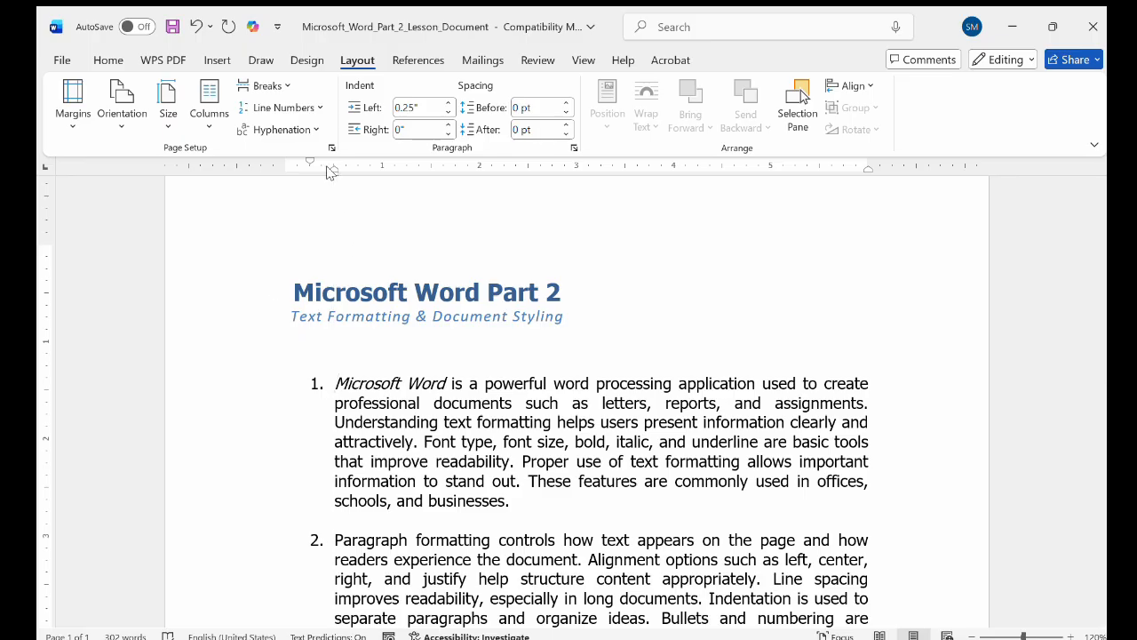
left_click_drag(346, 383, 290, 433)
left_click_drag(635, 633, 645, 505)
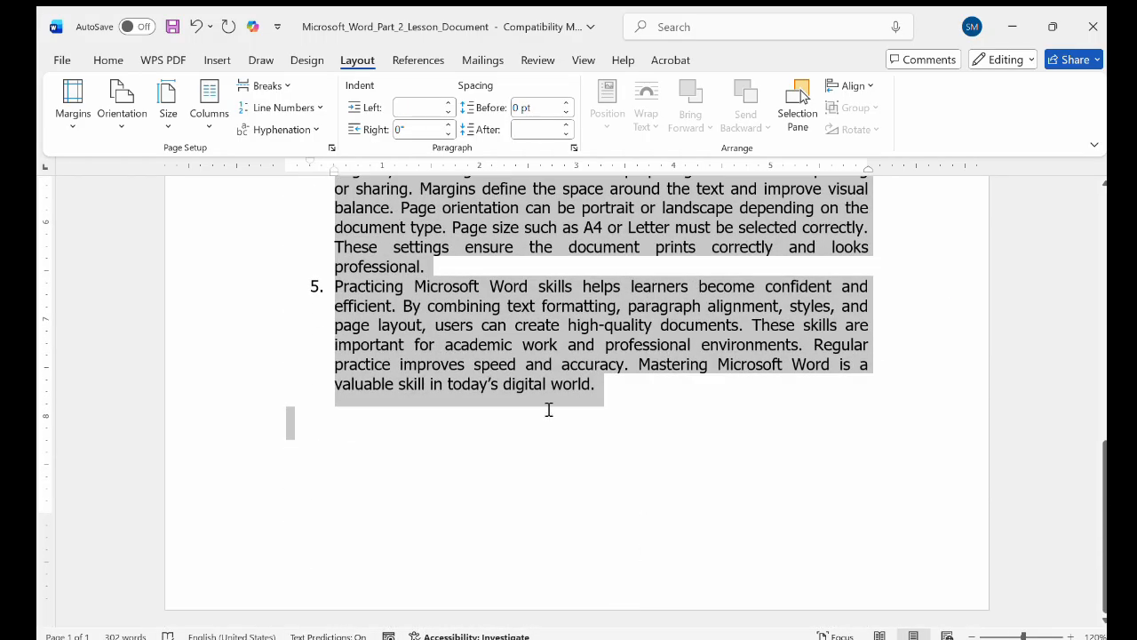
mouse_move(311, 162)
left_mouse_down()
mouse_move(332, 165)
mouse_move(286, 169)
left_mouse_up()
scroll(584, 274, "up", 5)
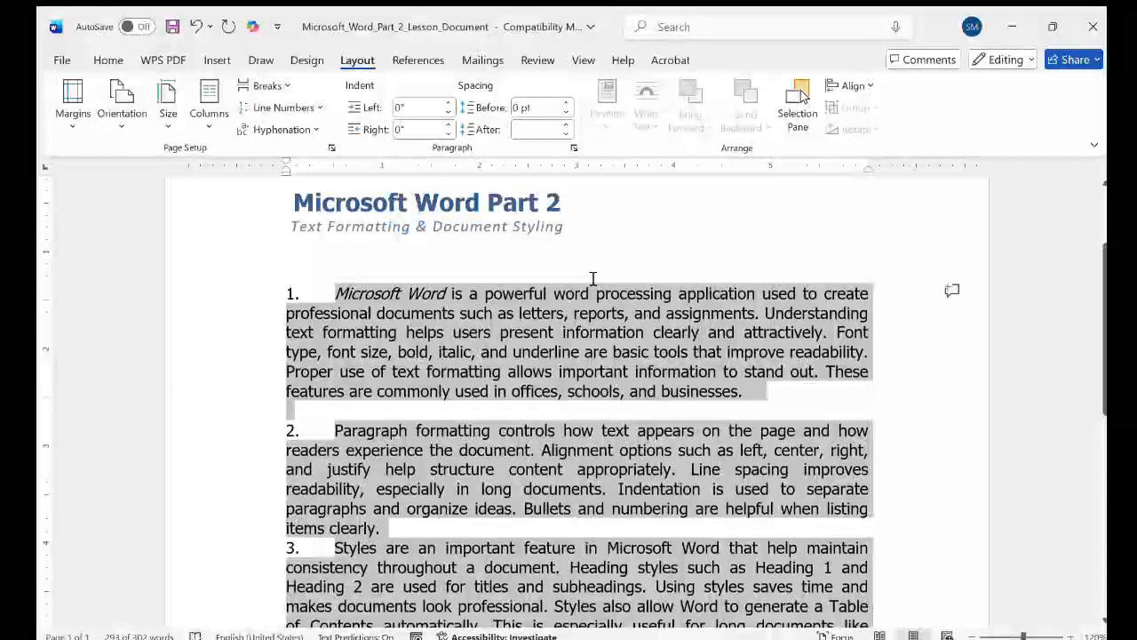
left_click(591, 279)
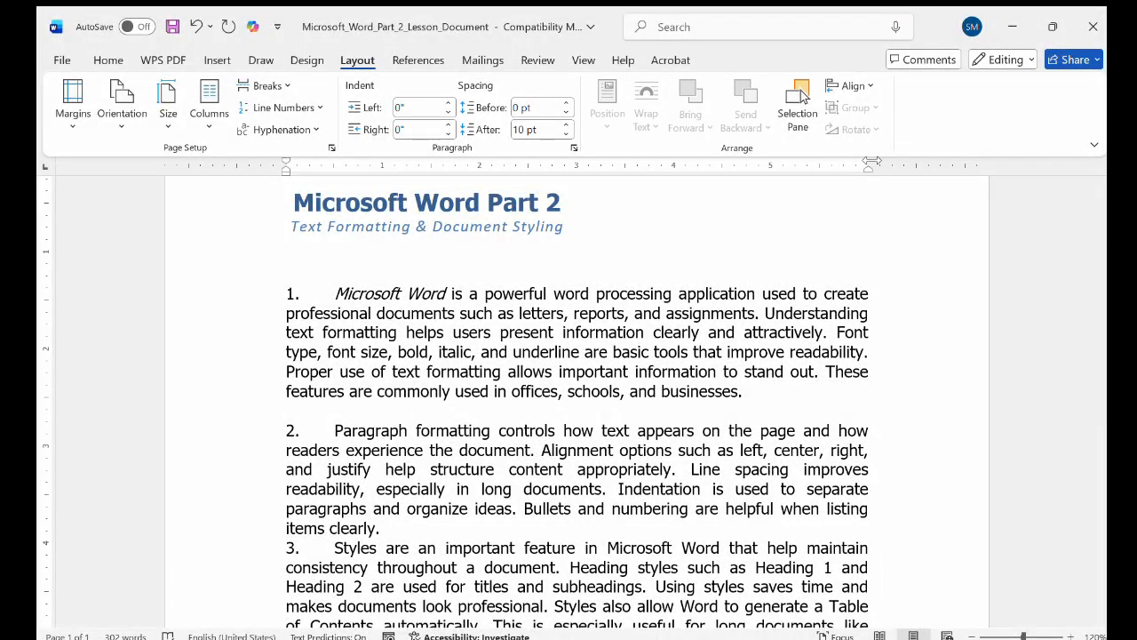
Narrow the page margins with the ruler to about 0.4 inch on the right and about 0.5 inch on the left.
left_click_drag(867, 166, 946, 169)
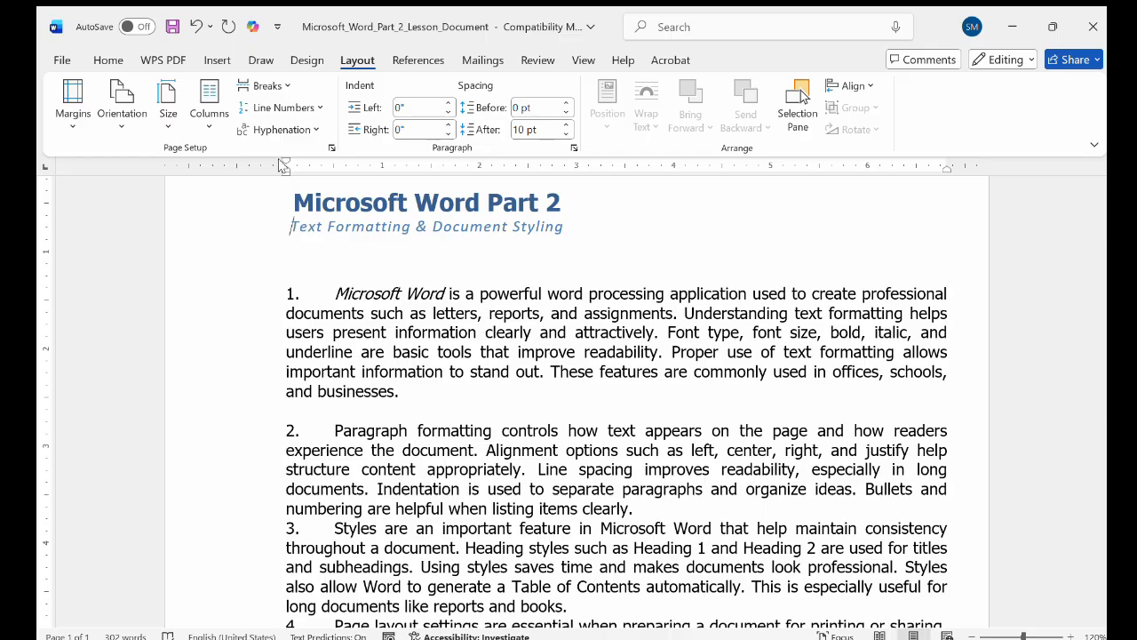
left_click_drag(284, 167, 214, 169)
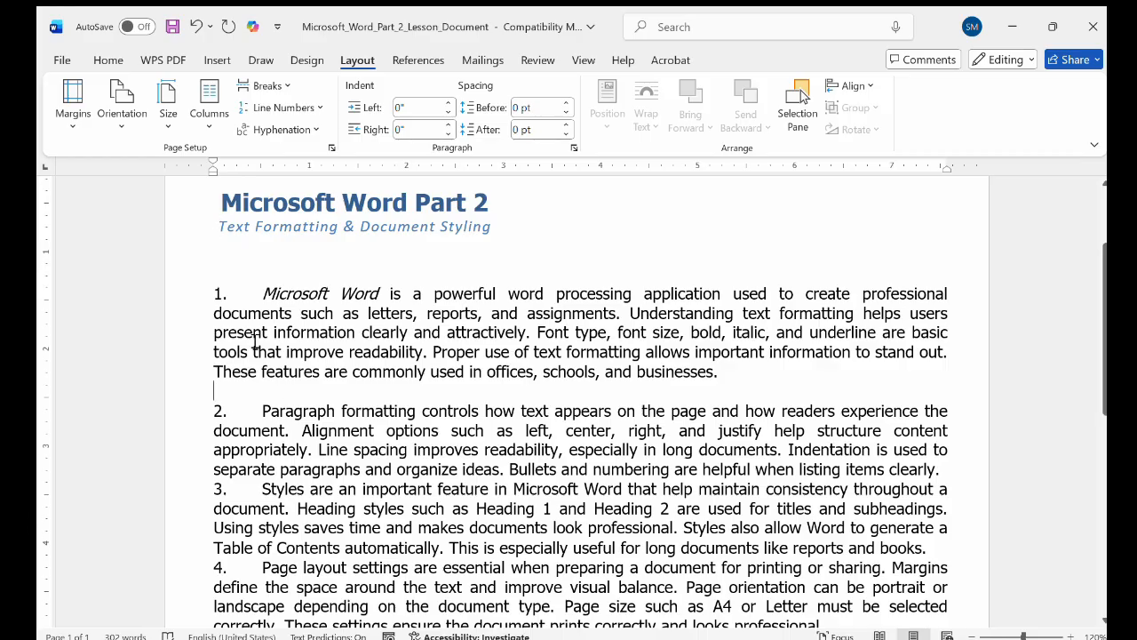
left_click(222, 295)
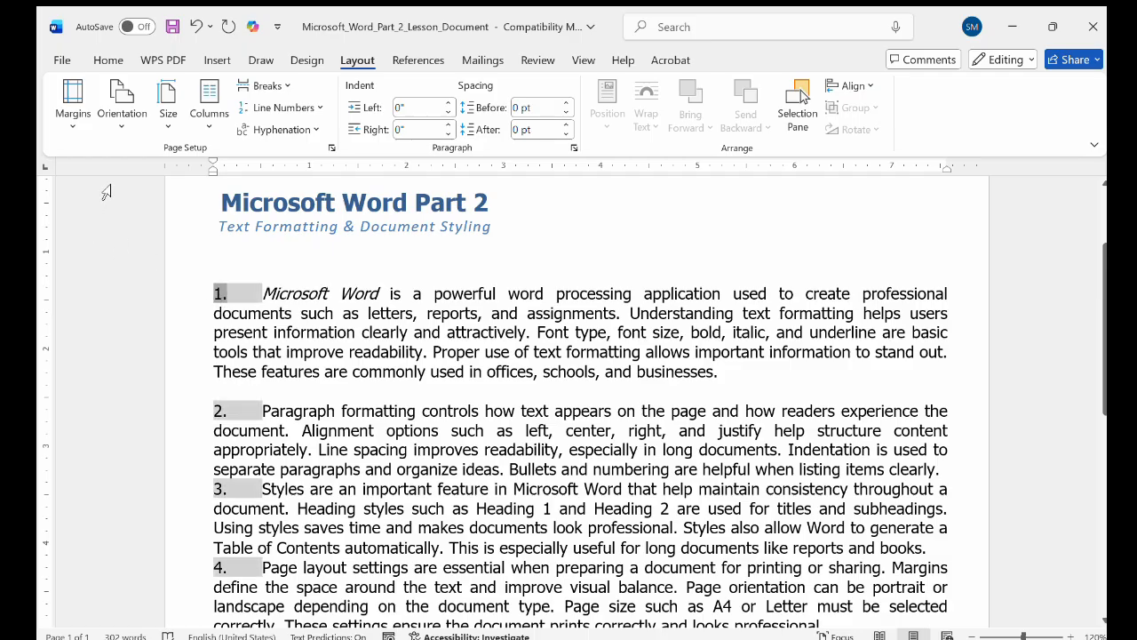
left_click(197, 175)
left_click(371, 283)
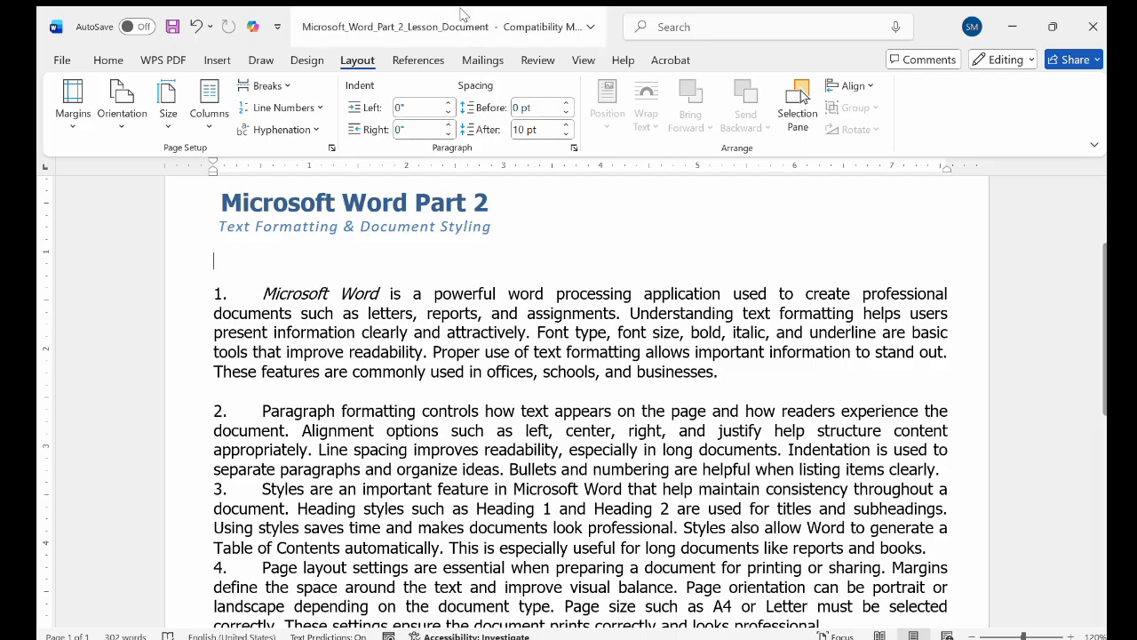
Try landscape orientation for the document page, and return it to portrait.
left_click(104, 60)
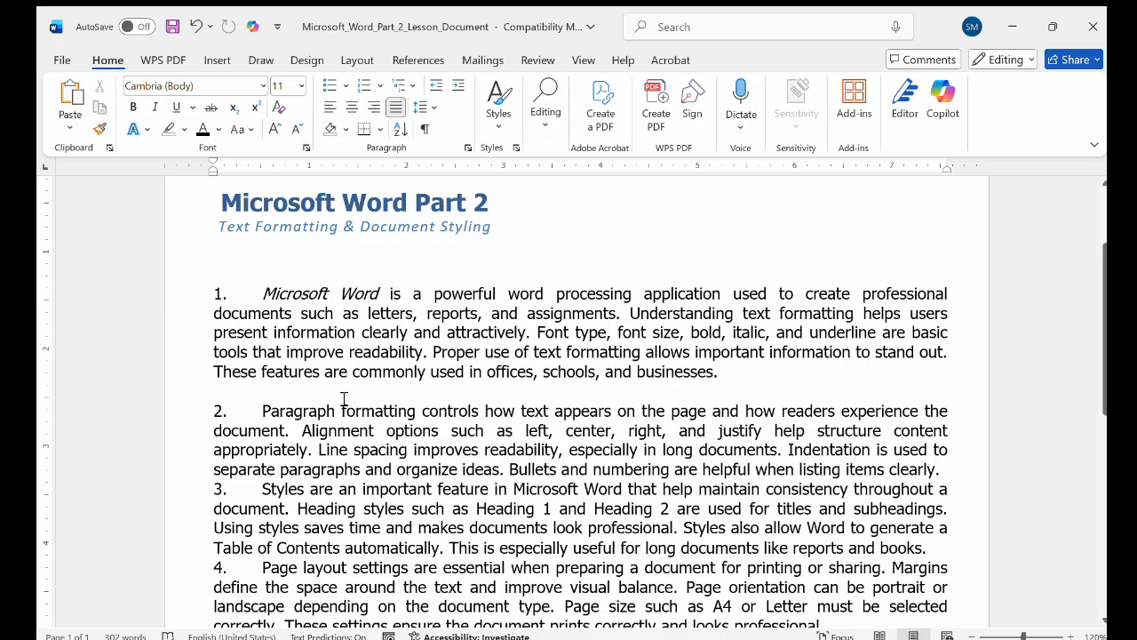
left_click(357, 60)
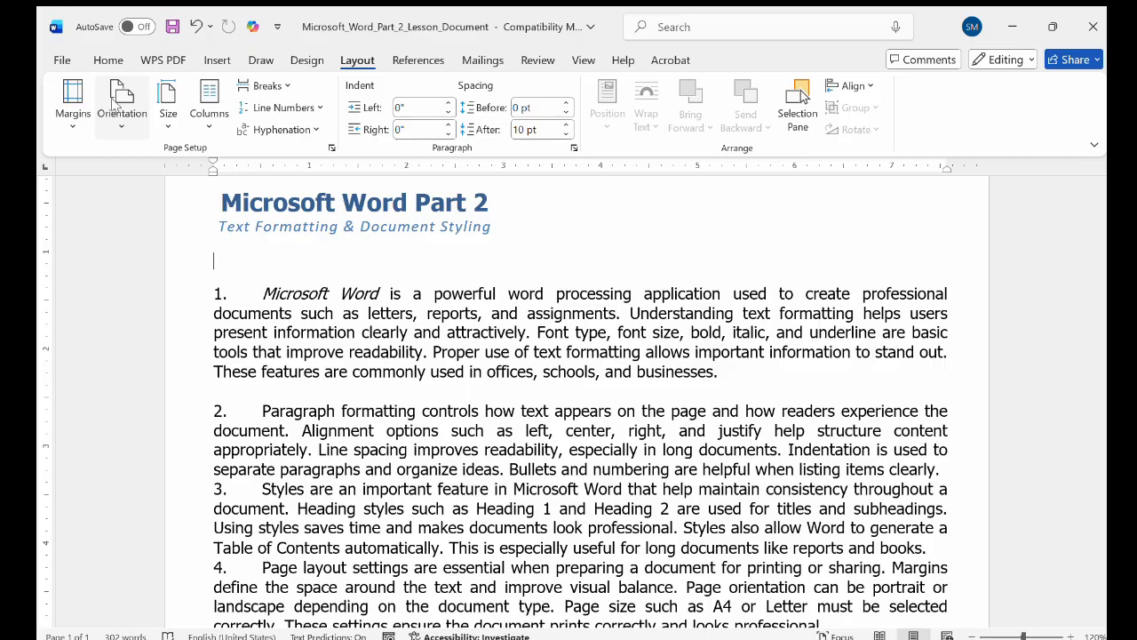
left_click(119, 126)
left_click(149, 201)
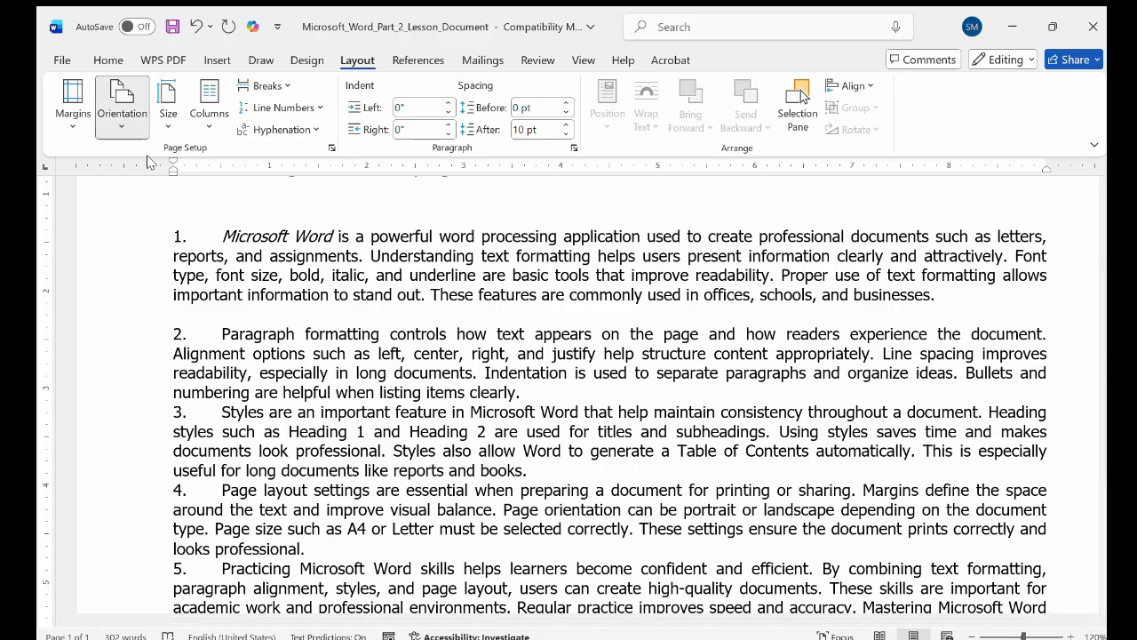
left_click(149, 156)
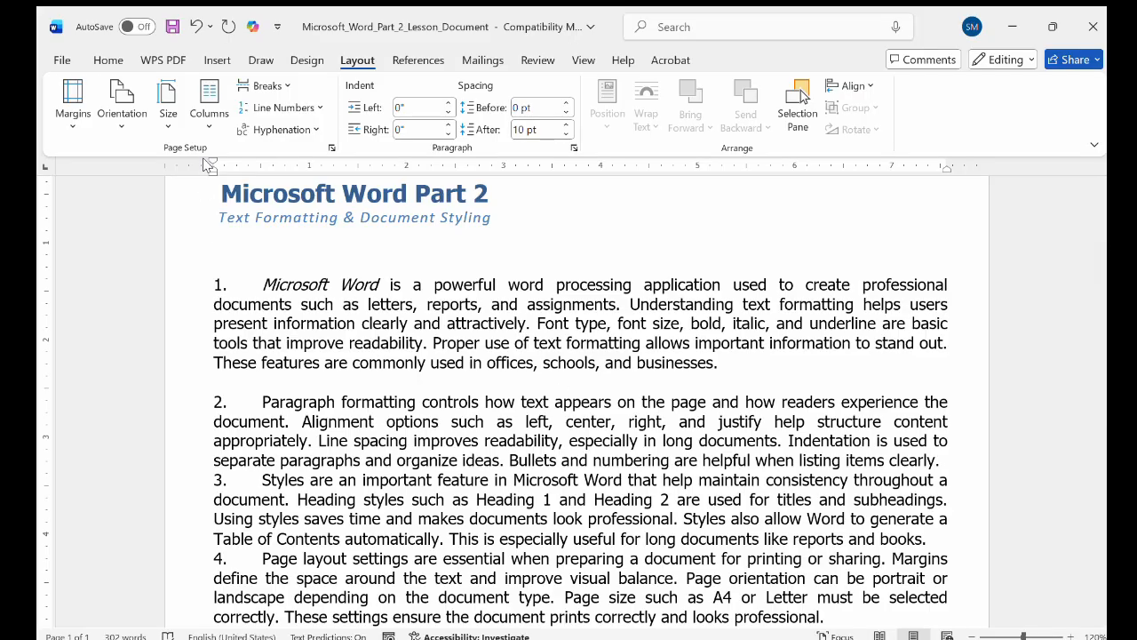
Widen the left and right page margins with the ruler to about 1.4 inches each.
mouse_move(209, 165)
left_mouse_down()
mouse_move(325, 184)
mouse_move(302, 188)
left_mouse_up()
left_click_drag(947, 157, 849, 162)
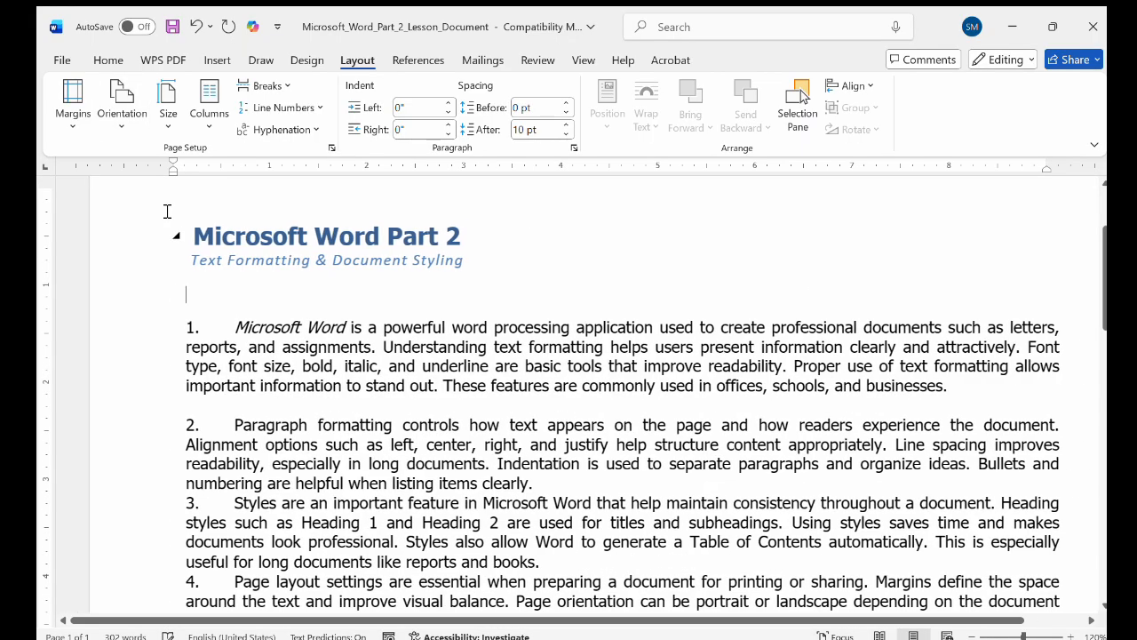
Try a different paper size for the landscape page, and return it to Letter.
scroll(588, 425, "down", 3)
scroll(581, 422, "up", 5)
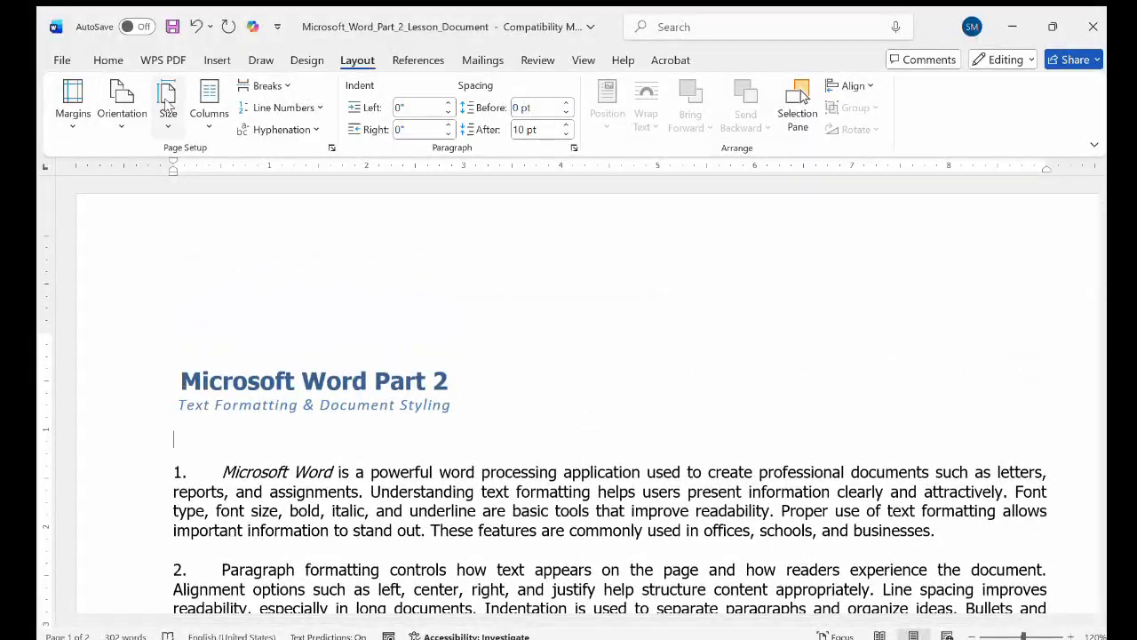
left_click(161, 125)
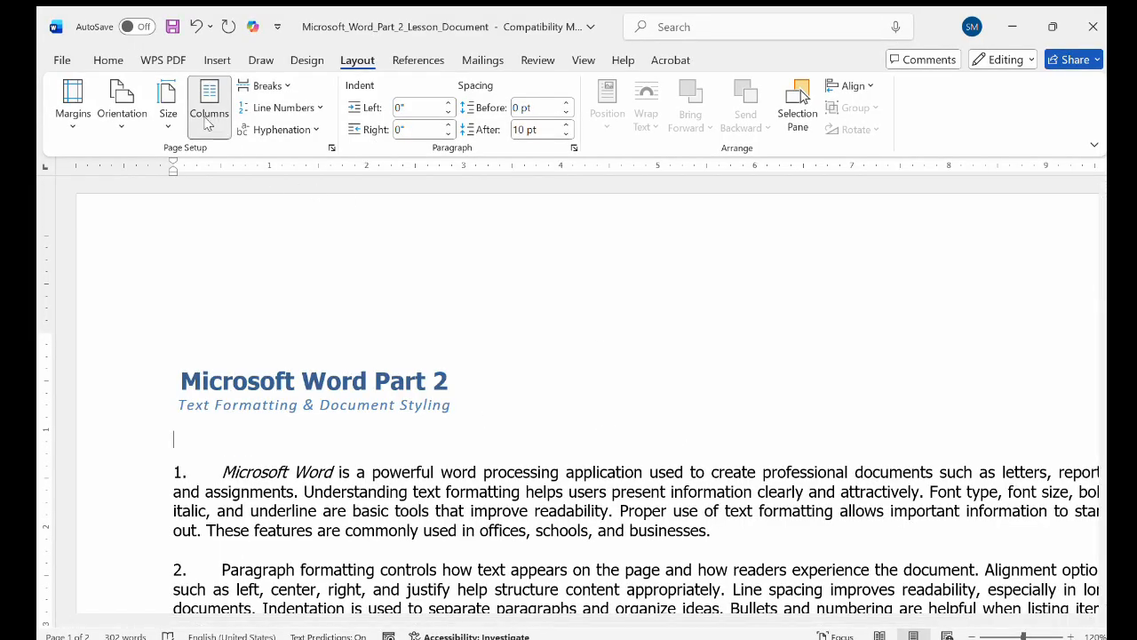
left_click(169, 114)
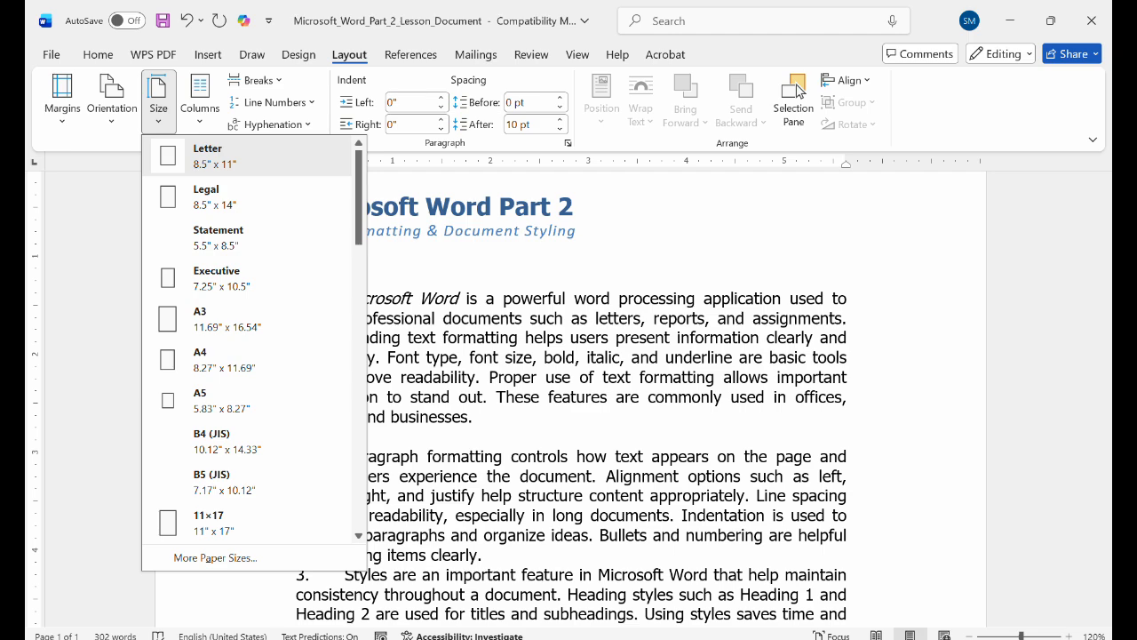
left_click(209, 522)
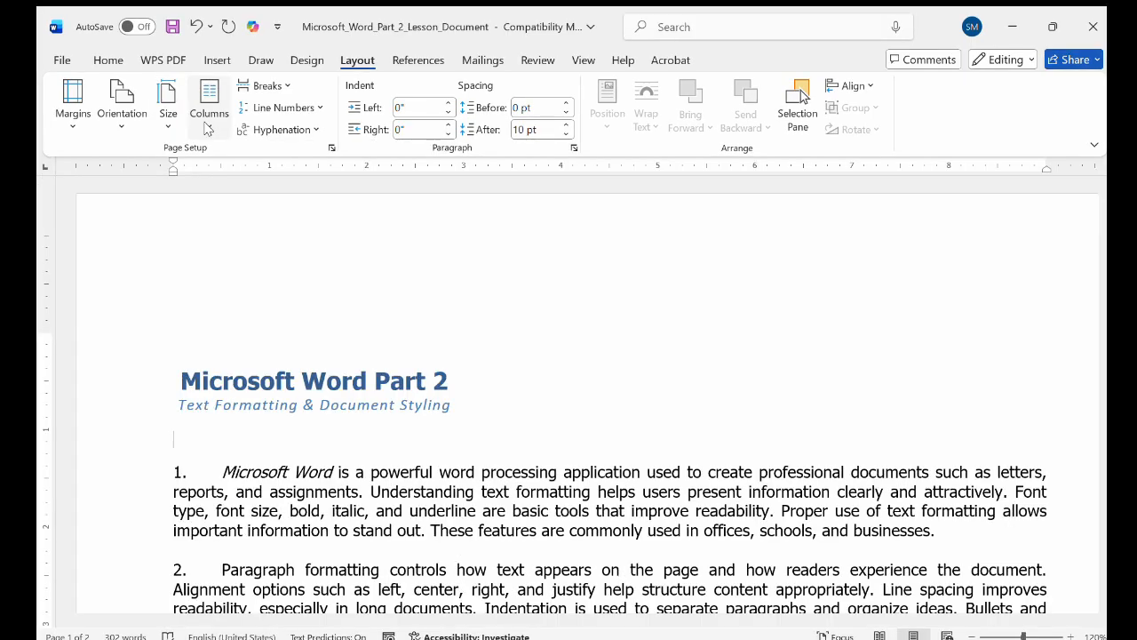
Try laying out the document text in two columns and in three columns.
scroll(507, 412, "down", 3)
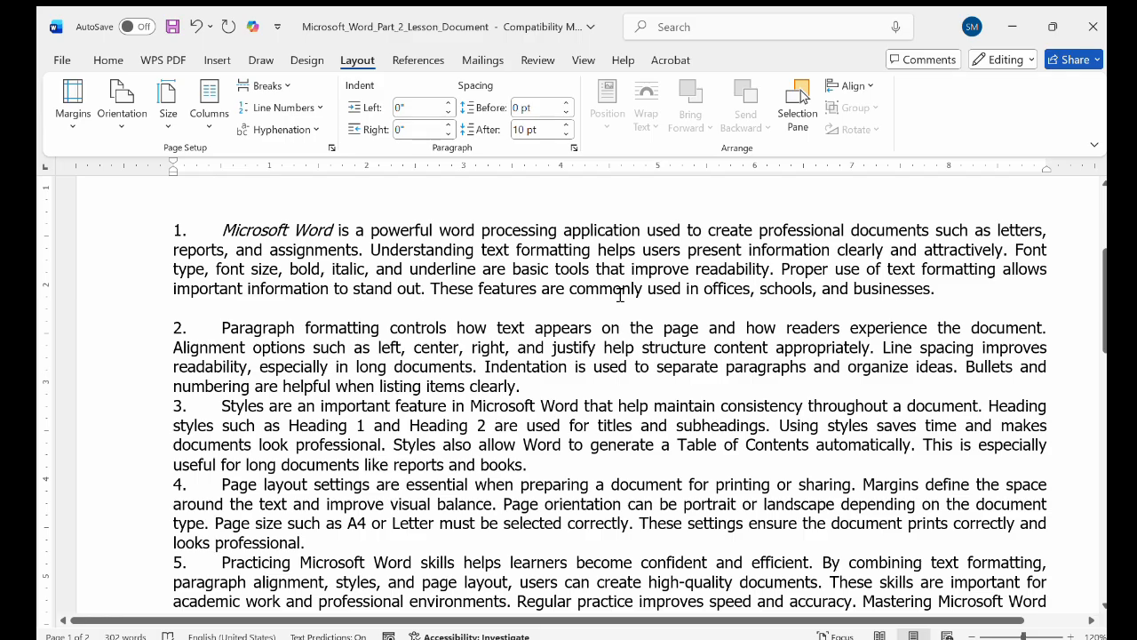
left_click(209, 105)
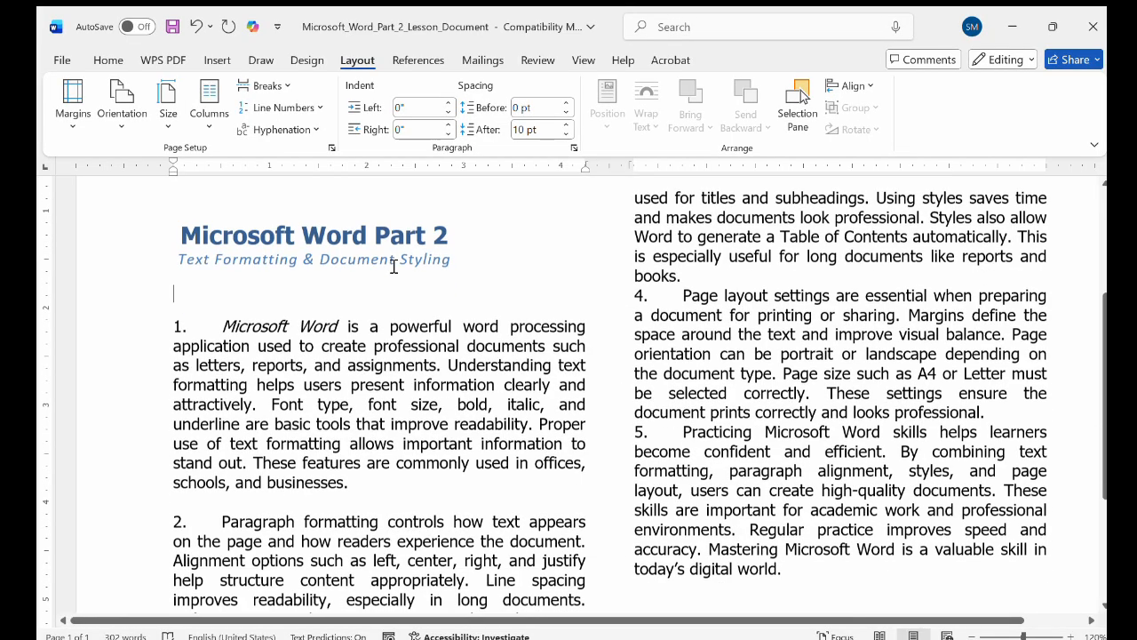
scroll(393, 266, "down", 5)
scroll(394, 266, "up", 1)
scroll(393, 266, "up", 2)
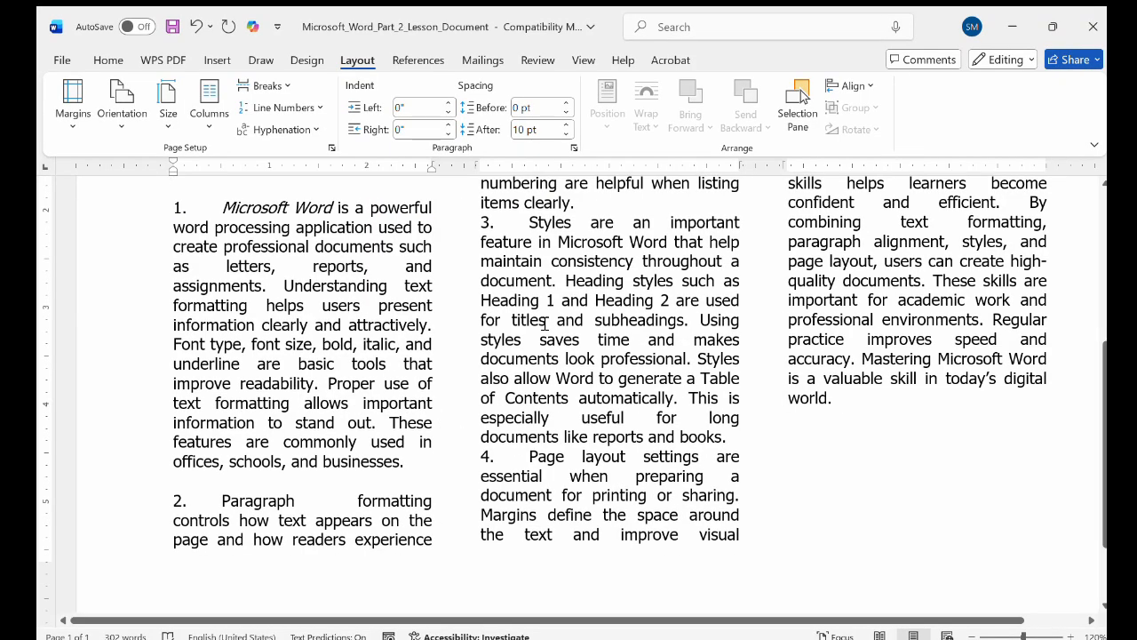
scroll(544, 324, "up", 5)
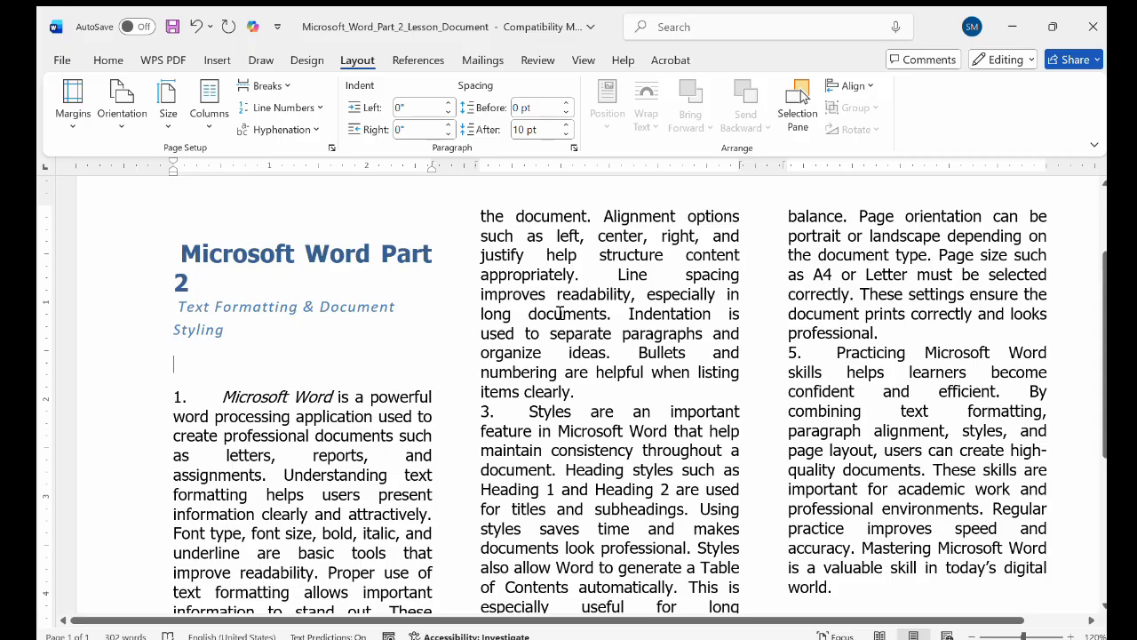
Try five equal-width columns with 0.5 inch spacing for the whole document.
left_click(205, 120)
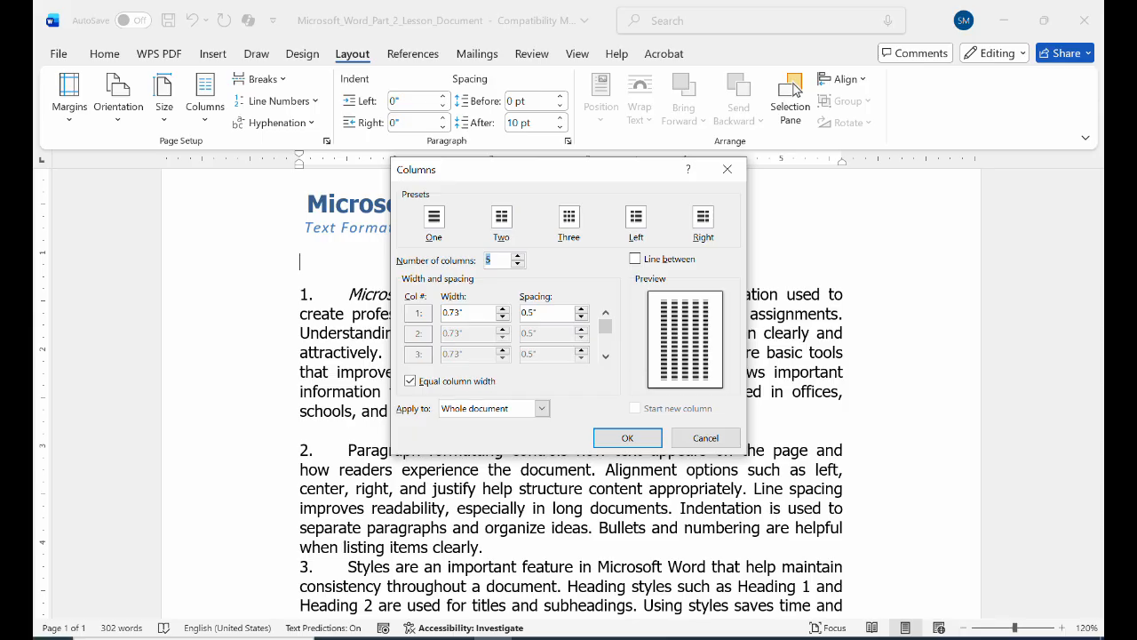
left_click(627, 437)
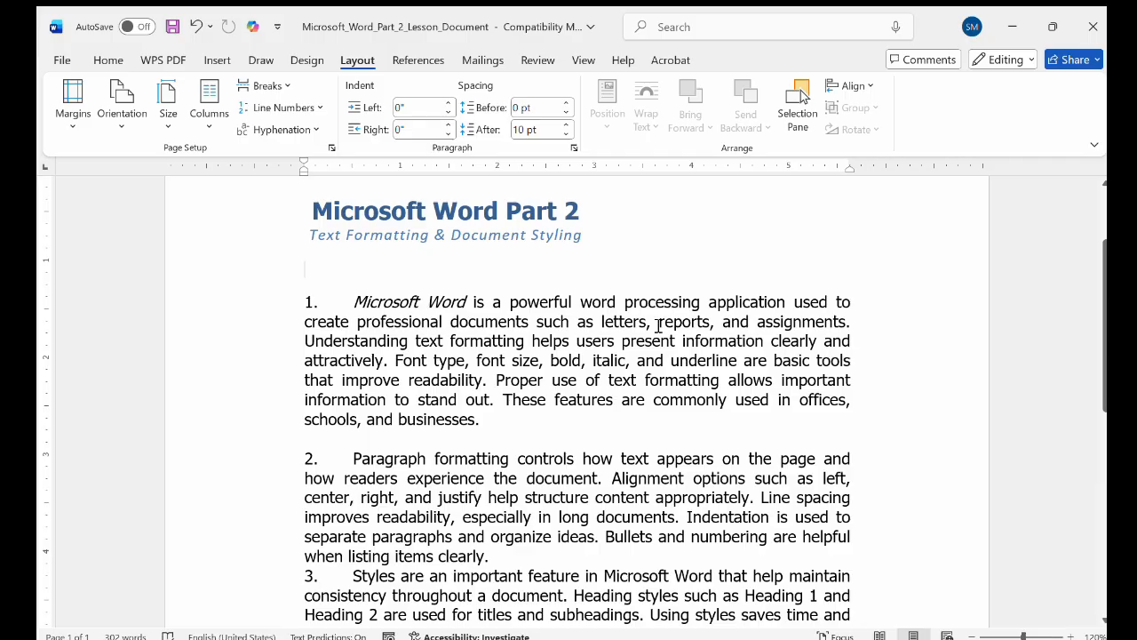
scroll(556, 311, "up", 2)
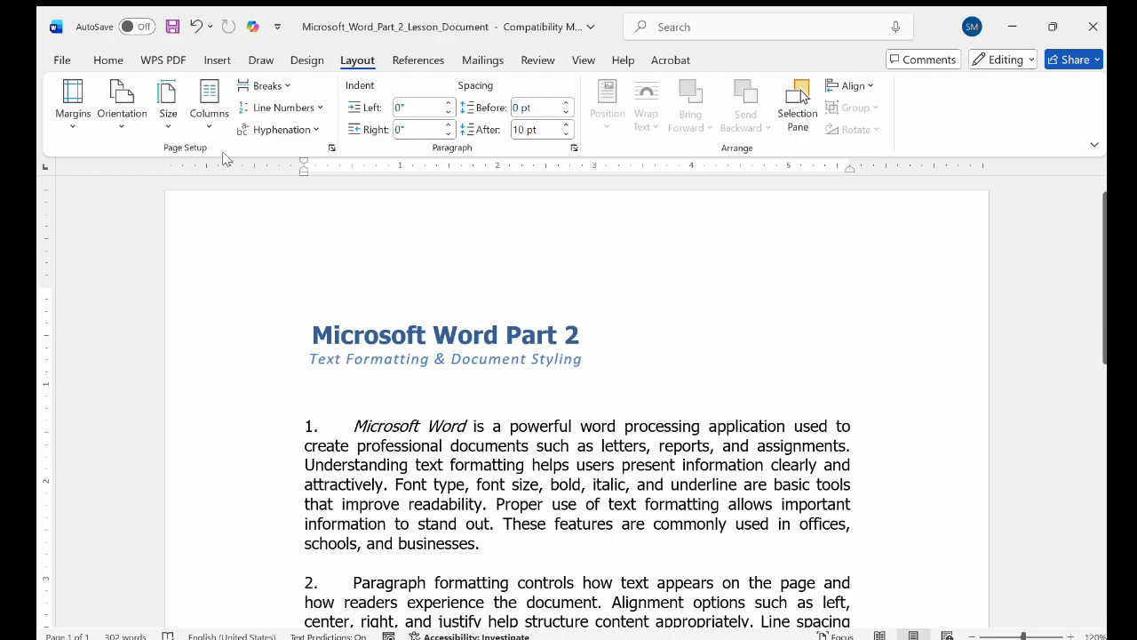
Change the case of the italic words "Microsoft Word" in paragraph 1 to uppercase, and to lowercase.
left_click(107, 61)
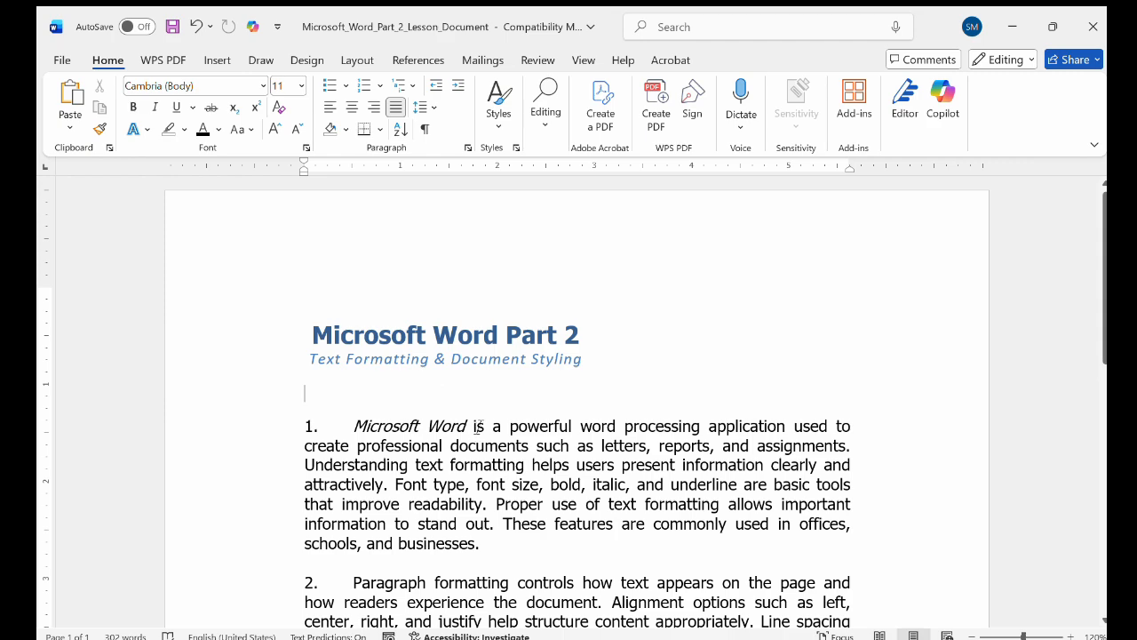
left_click_drag(475, 426, 355, 426)
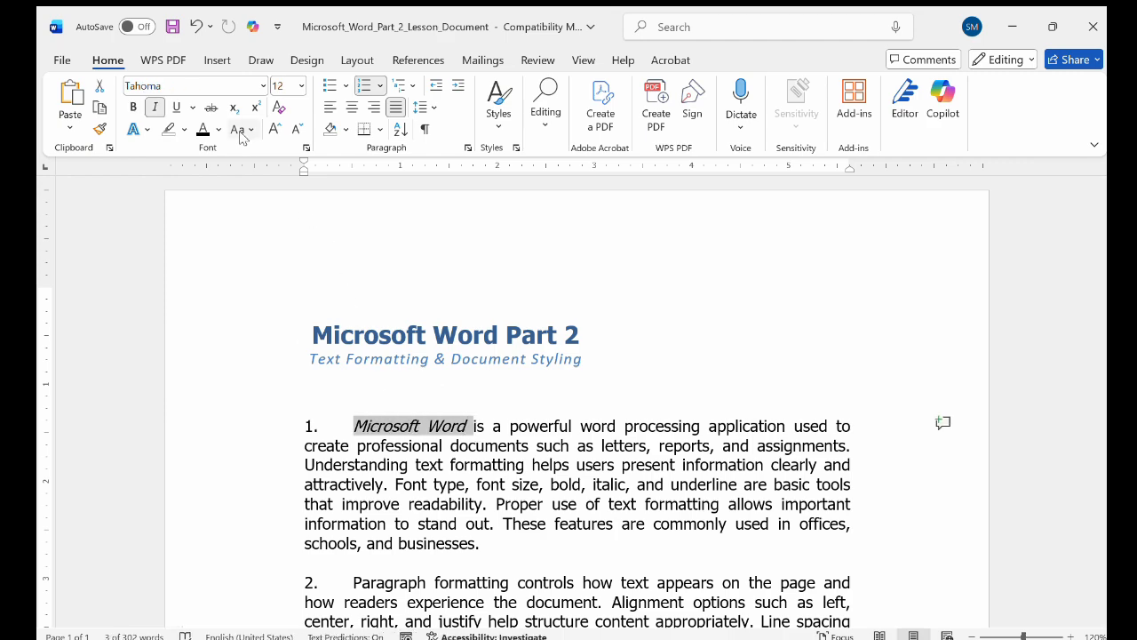
key("shift+F3")
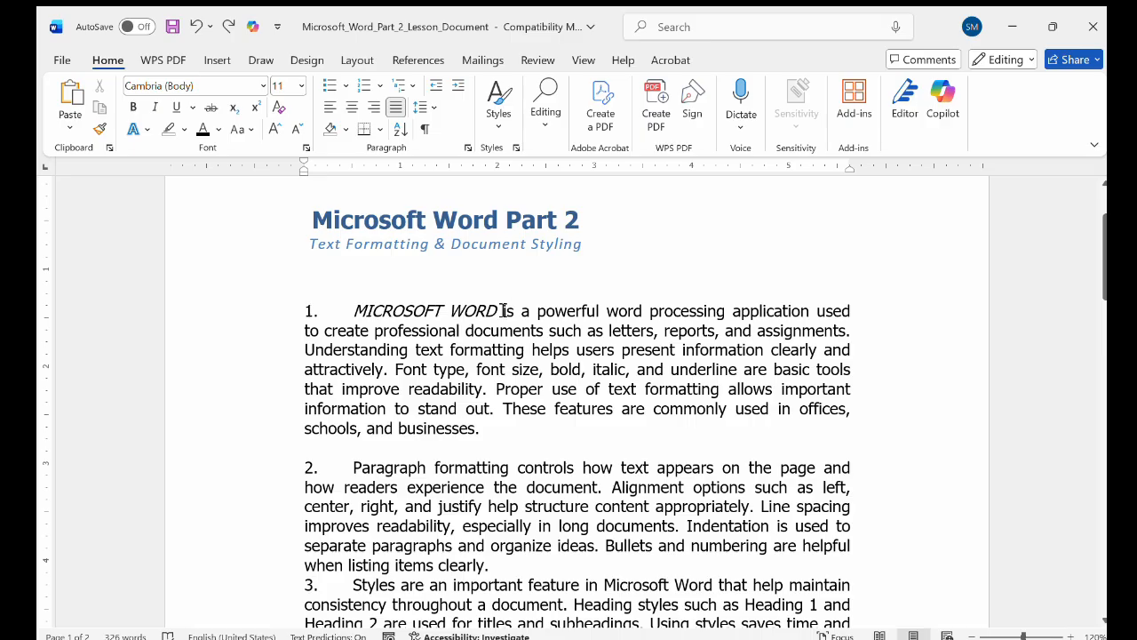
left_click_drag(503, 310, 353, 311)
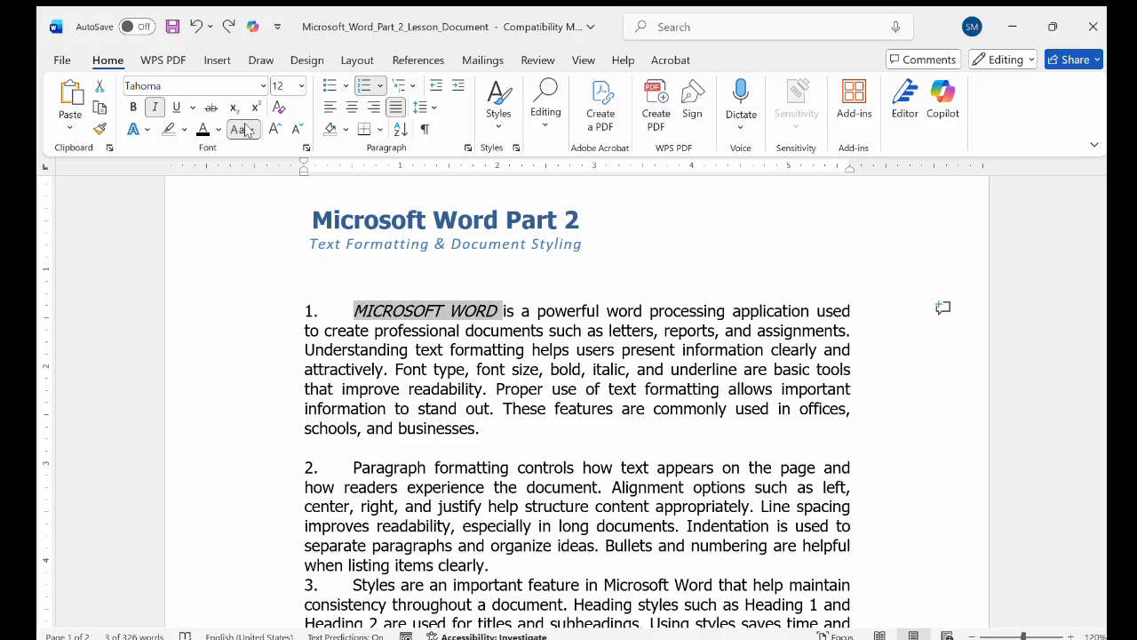
key("shift+F3")
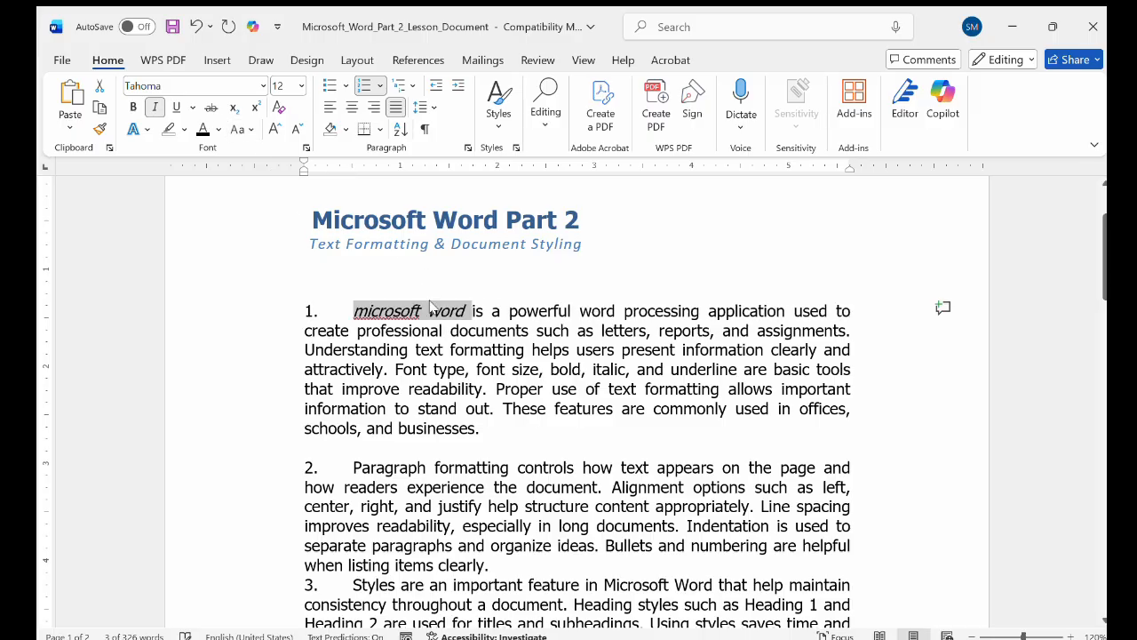
Replace the lowercase first letter of "microsoft" in paragraph 1 with a capital M.
left_click(381, 317)
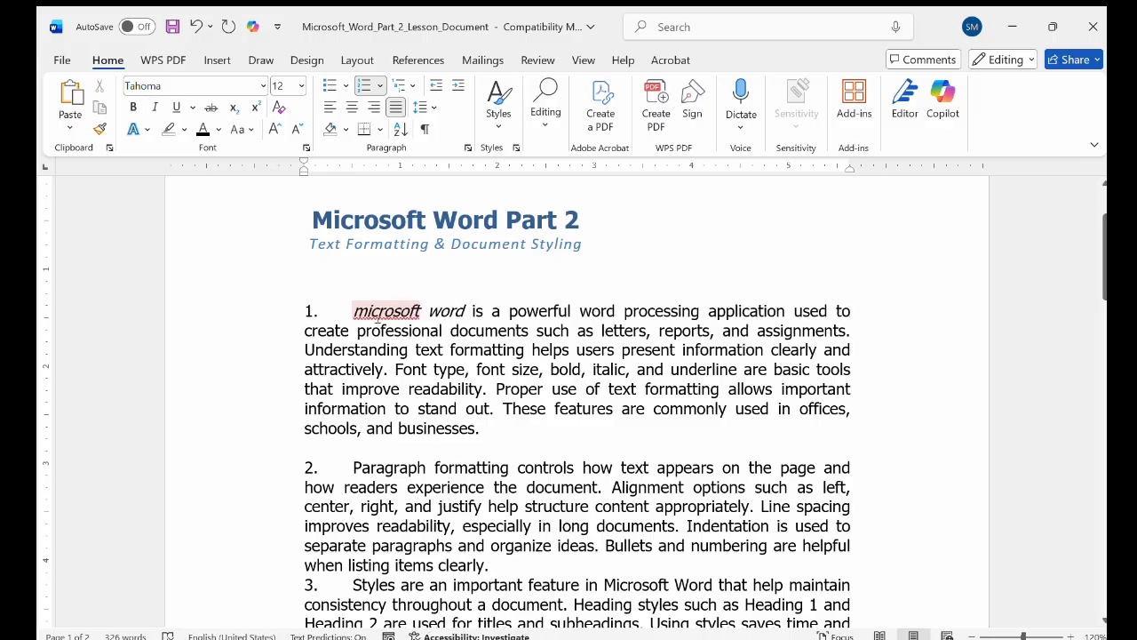
left_click(368, 311)
key("BackSpace")
type("M")
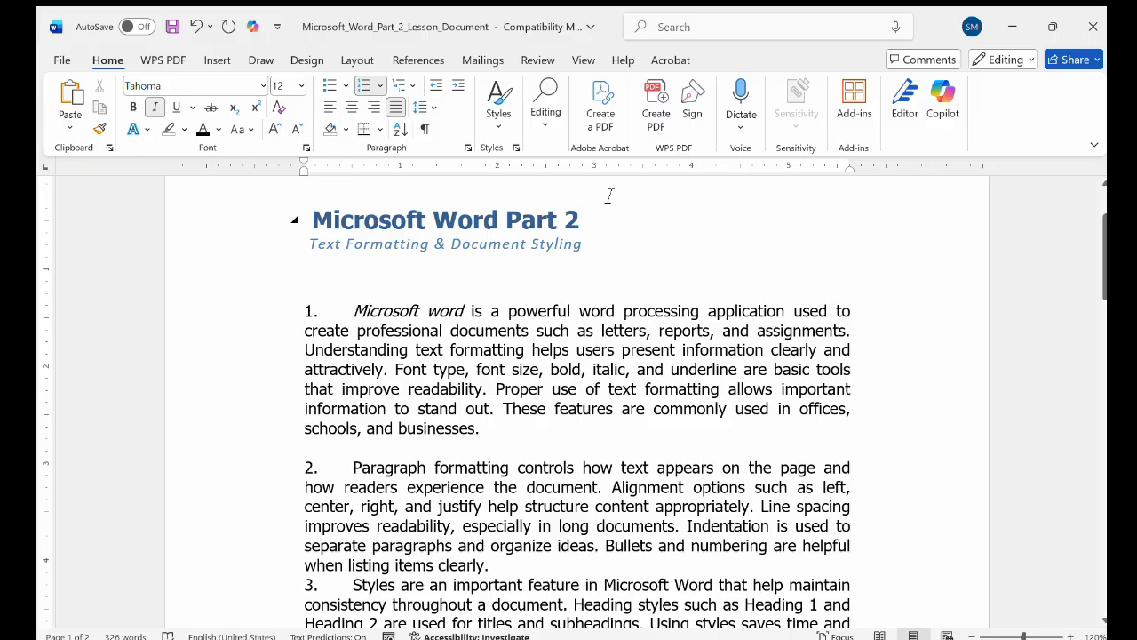
Try right, center and left alignment on paragraph 1, and return it to justified.
left_click(358, 57)
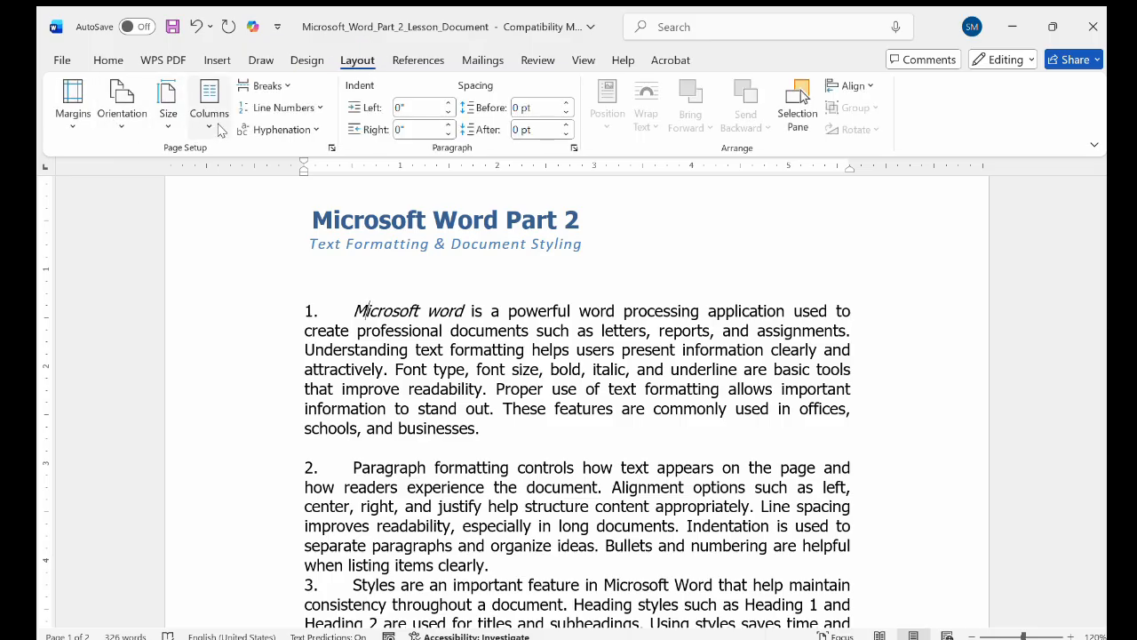
left_click(107, 56)
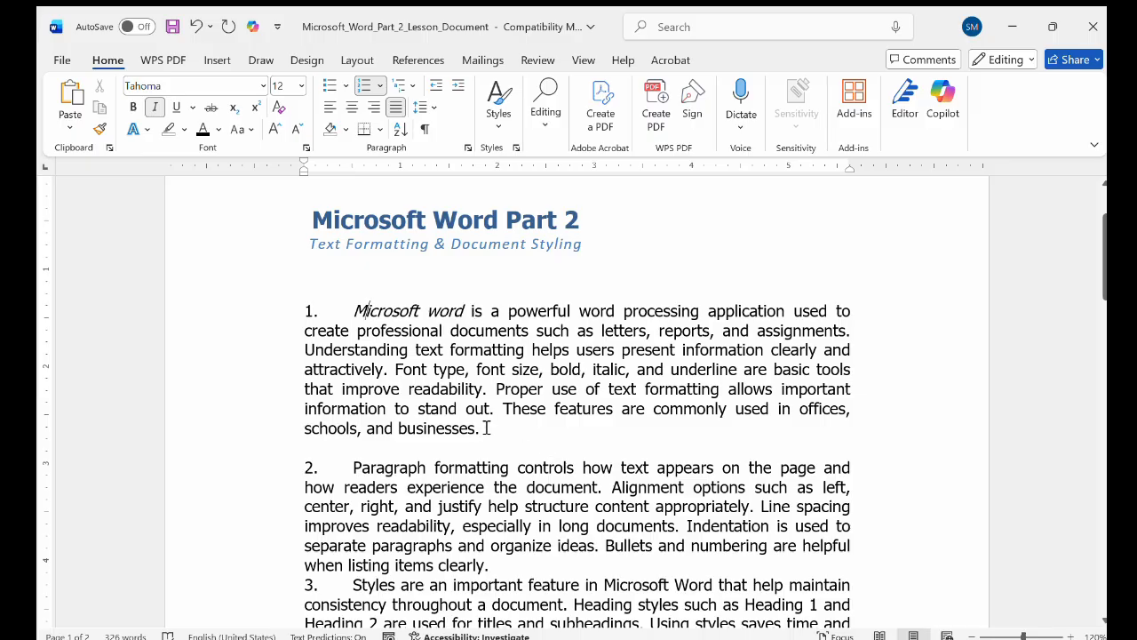
left_click_drag(492, 436, 356, 311)
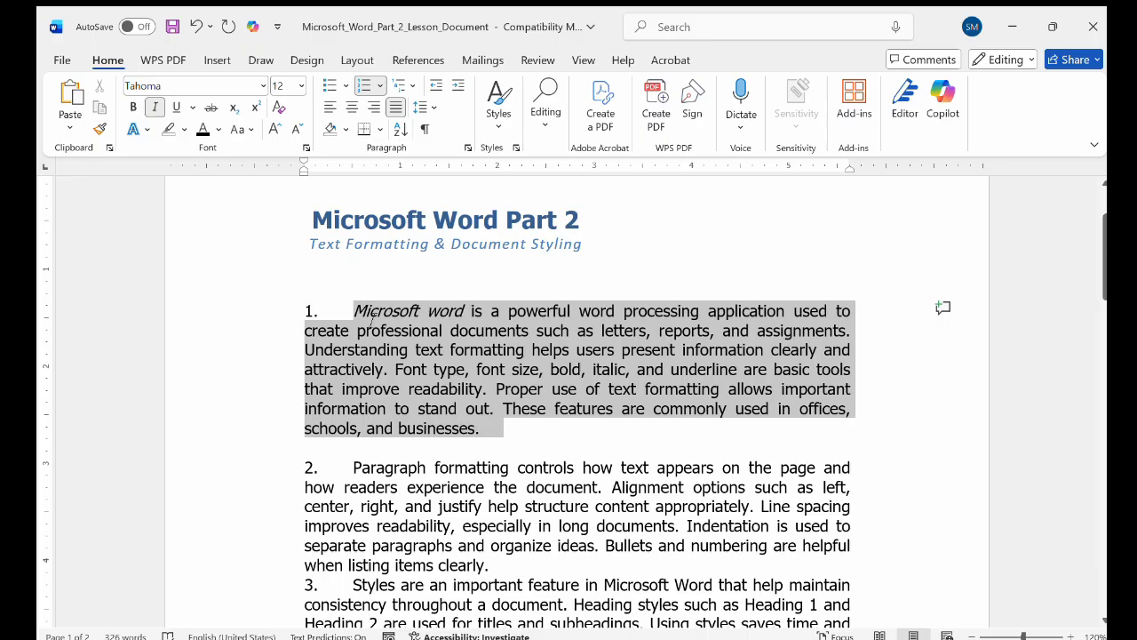
left_click(374, 105)
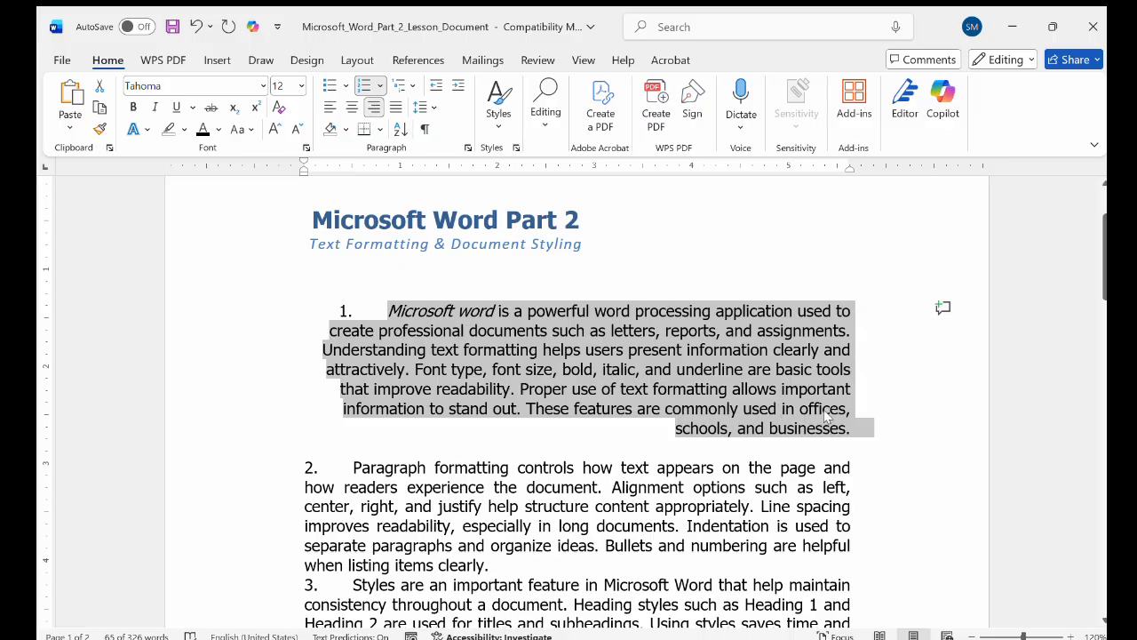
left_click(352, 107)
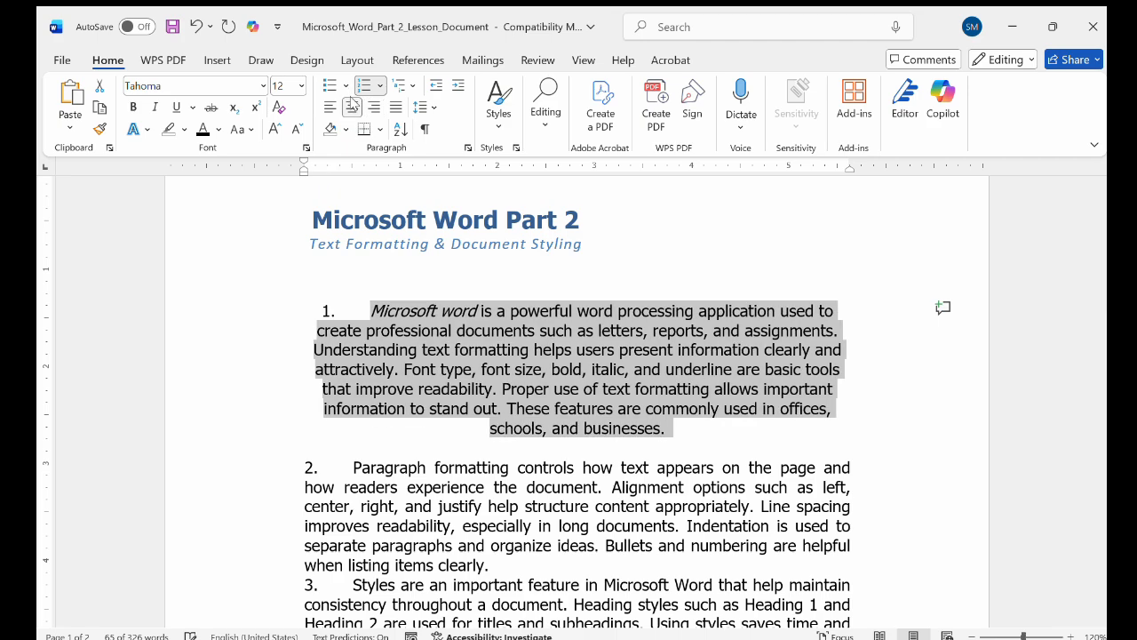
left_click(328, 108)
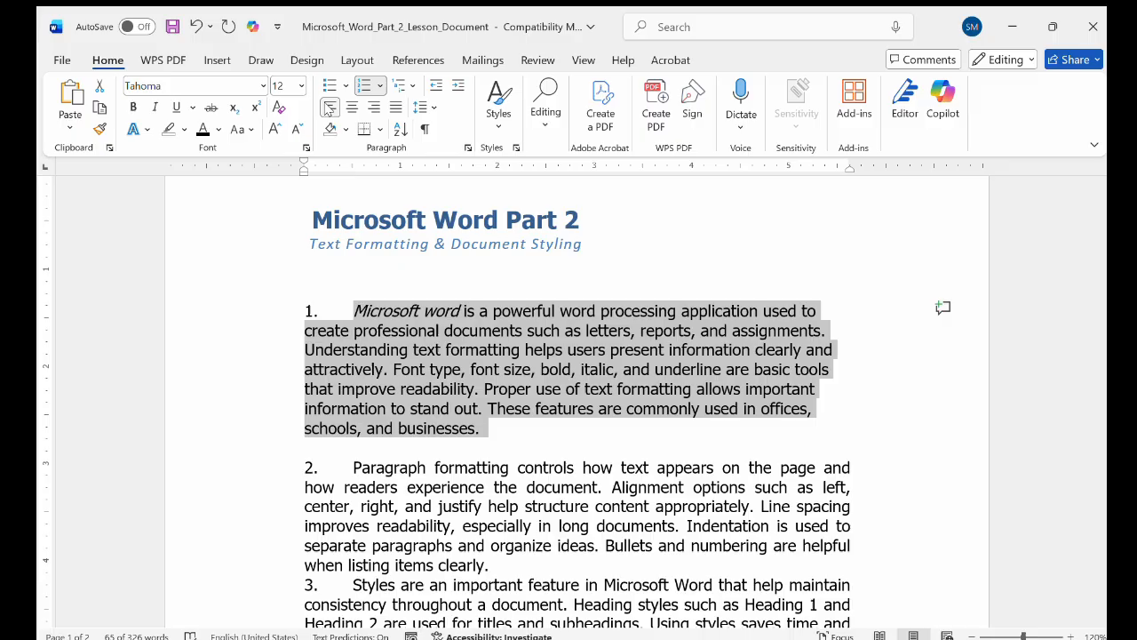
left_click(395, 107)
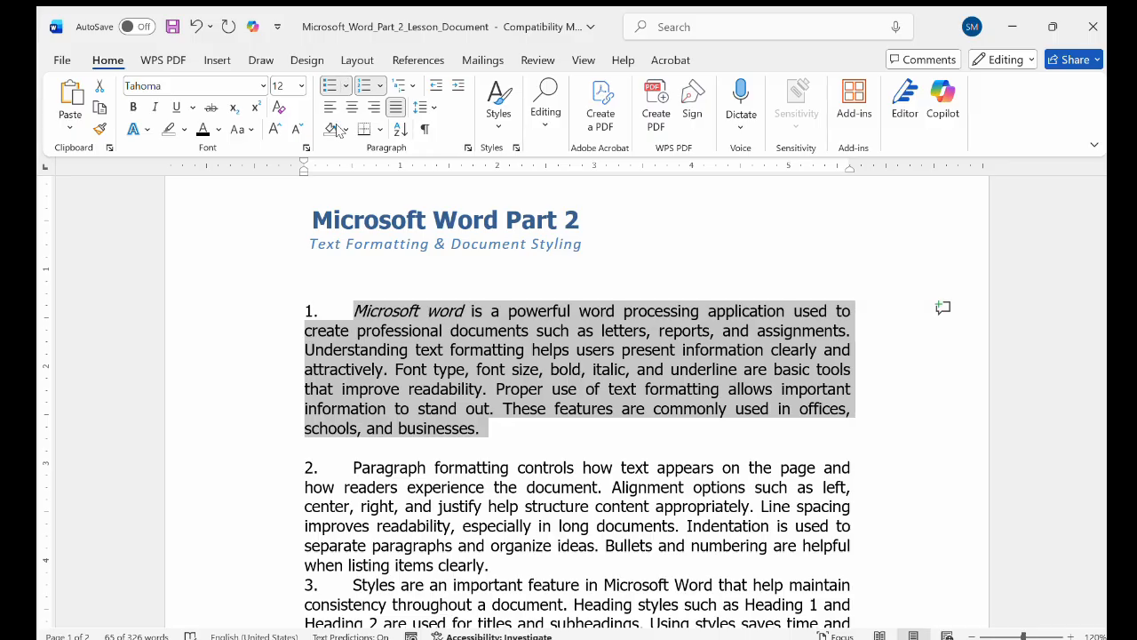
Try turning paragraph 1 into a bulleted item, undo it, and open the line spacing options.
left_click(328, 86)
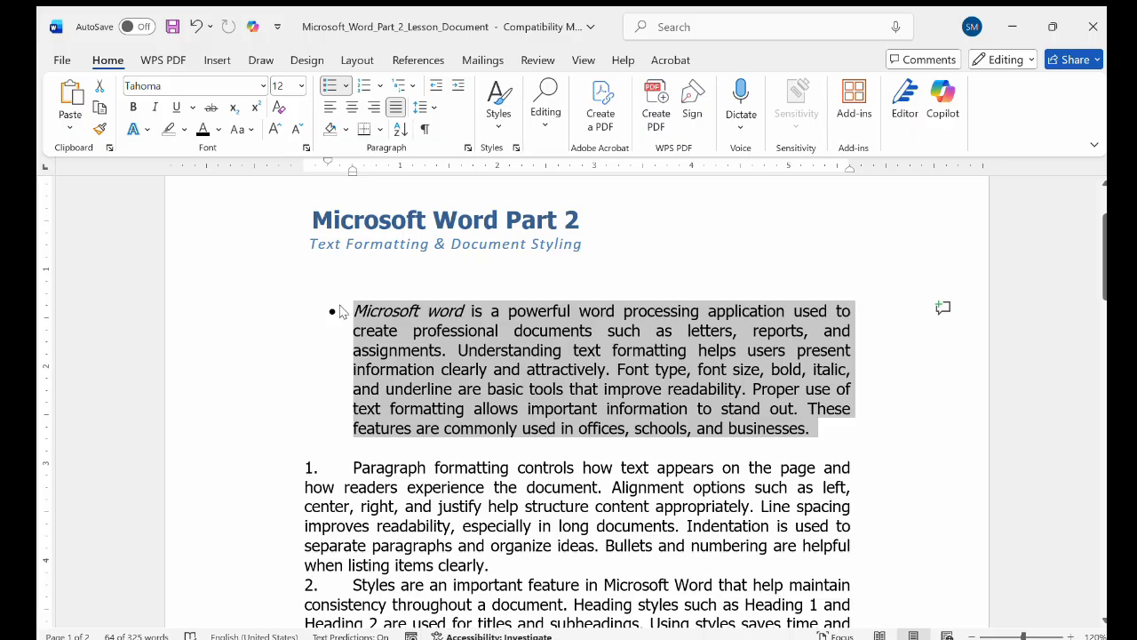
key("ctrl+z")
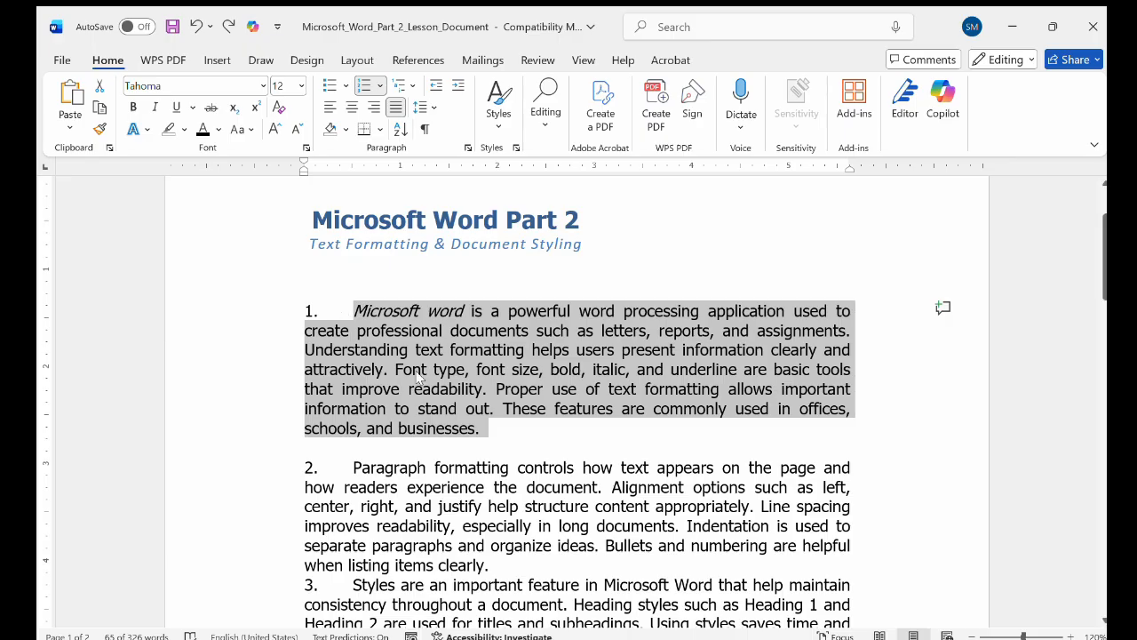
left_click(440, 389)
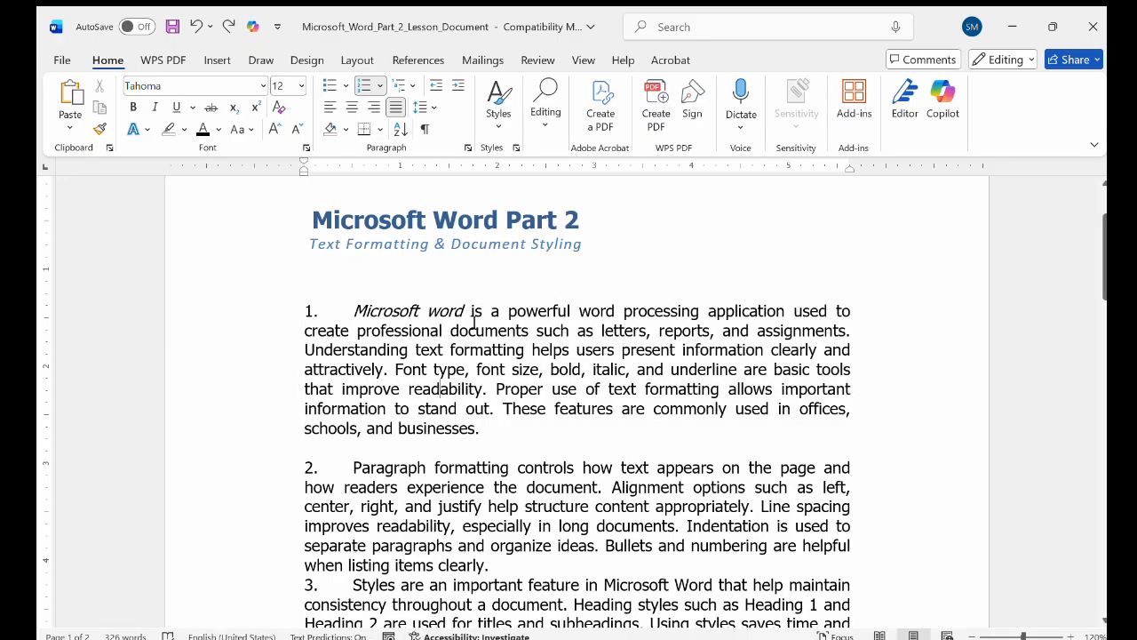
left_click(433, 110)
Set the font color of the word QUIZ on page 2 to green and highlight it in yellow.
scroll(622, 391, "down", 6)
scroll(622, 392, "down", 14)
scroll(623, 391, "up", 8)
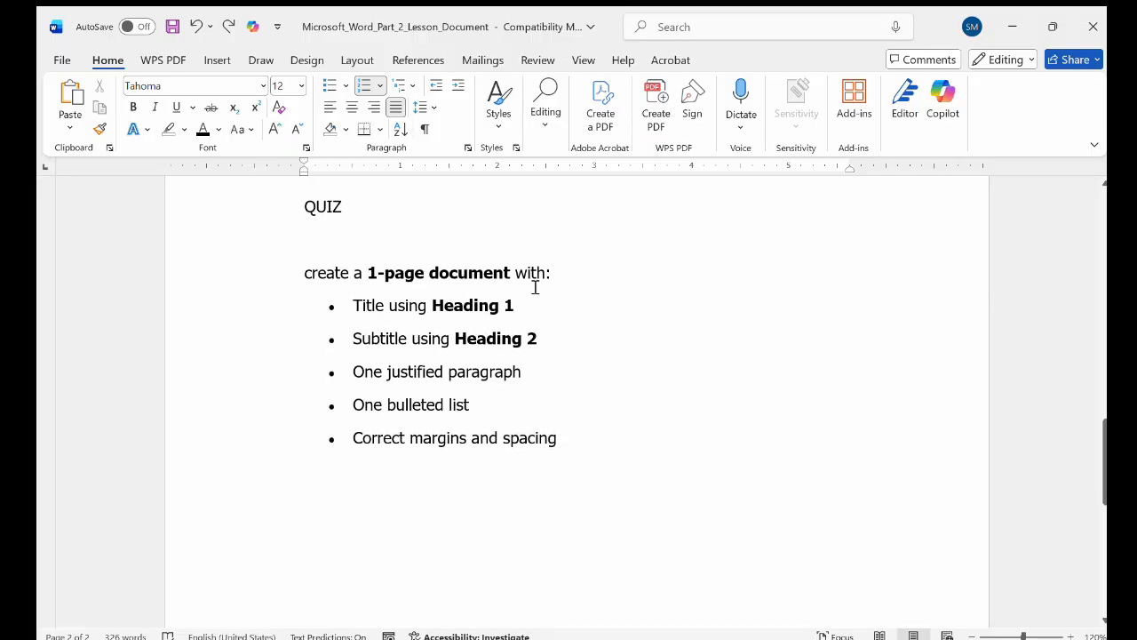
left_click(363, 208)
left_click_drag(362, 208, 300, 206)
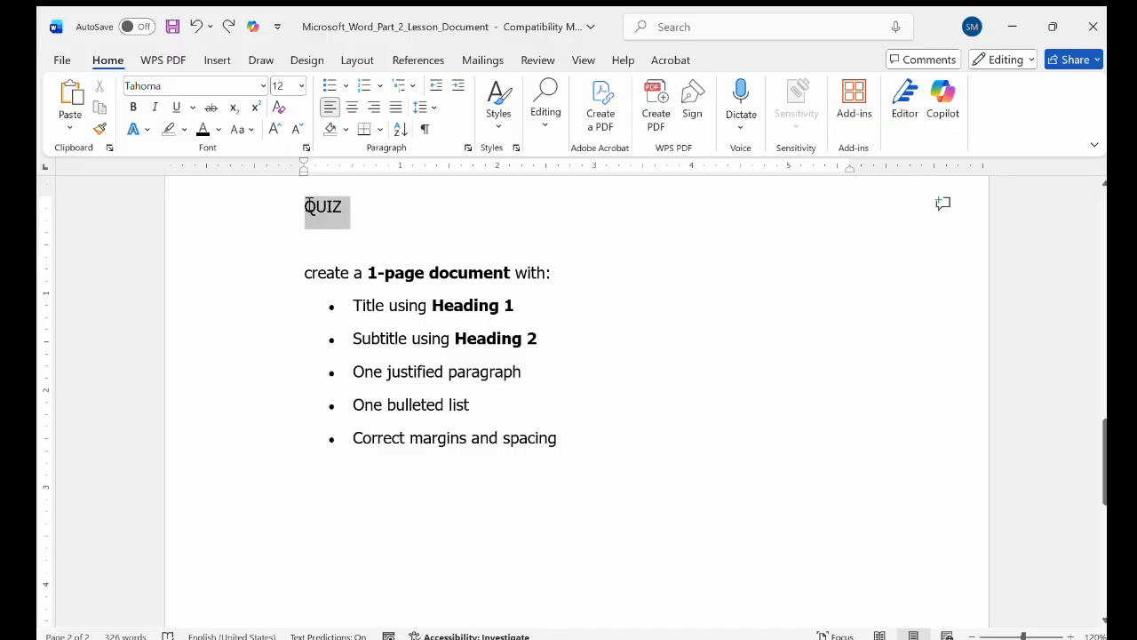
left_click(219, 132)
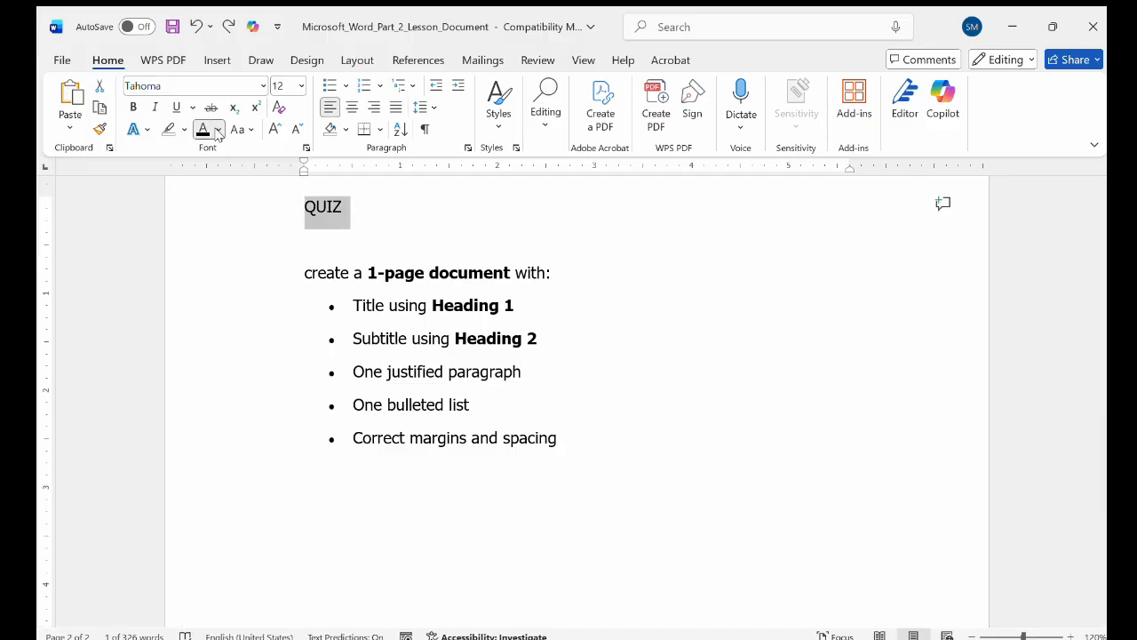
left_click(316, 407)
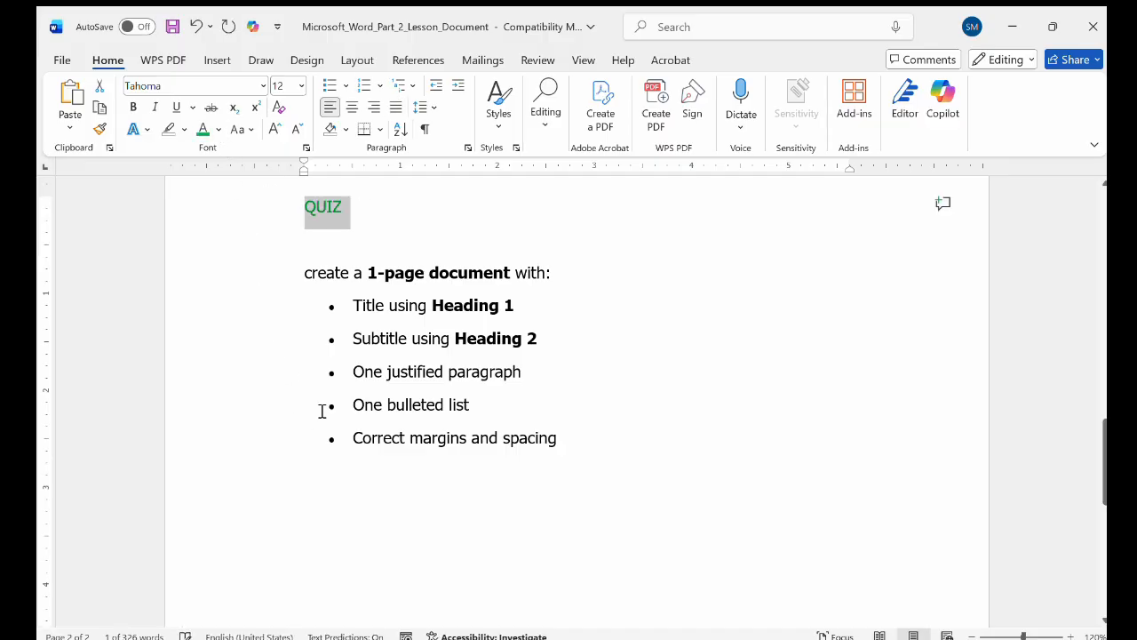
left_click(169, 130)
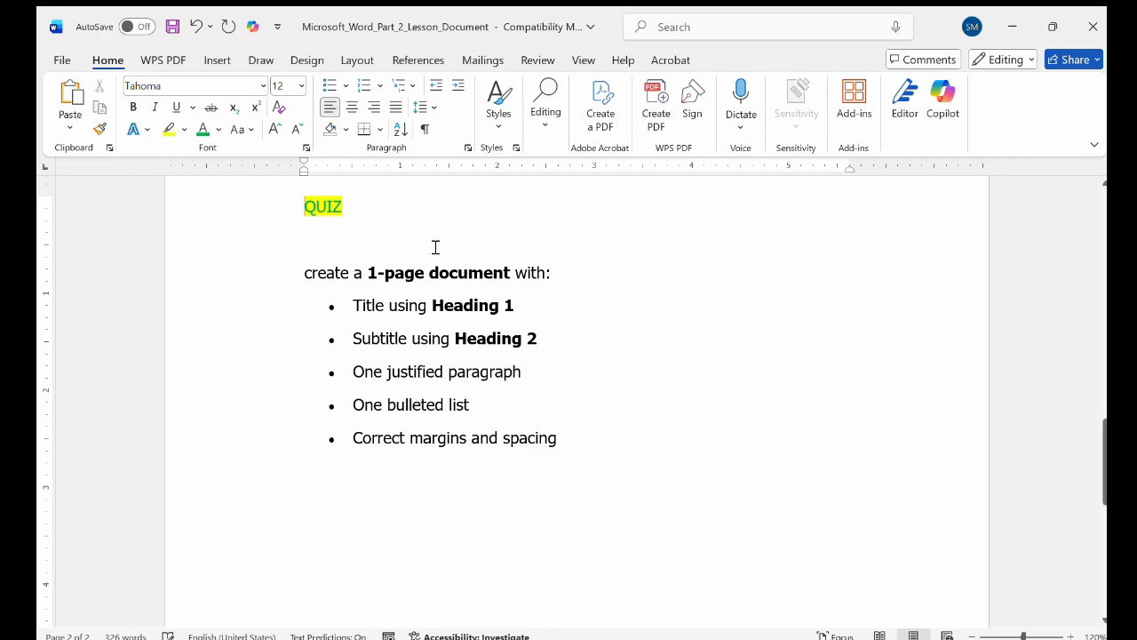
scroll(516, 335, "up", 8, "ctrl")
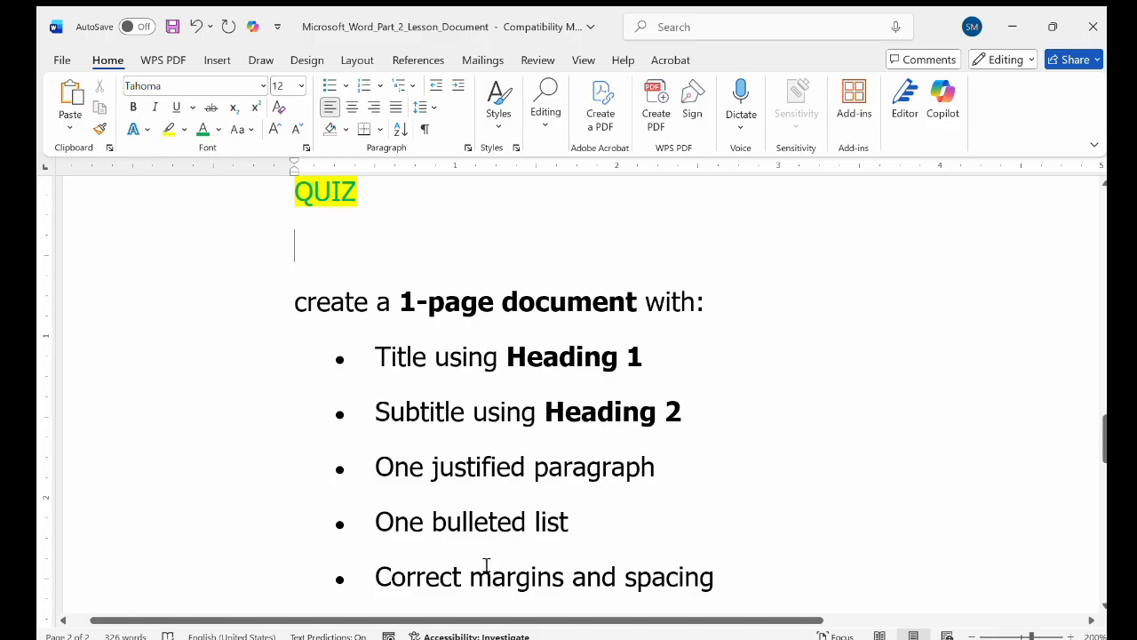
Review the quiz requirements on page 2 and compare them with the title, subtitle and body text of the lesson.
scroll(493, 560, "down", 3)
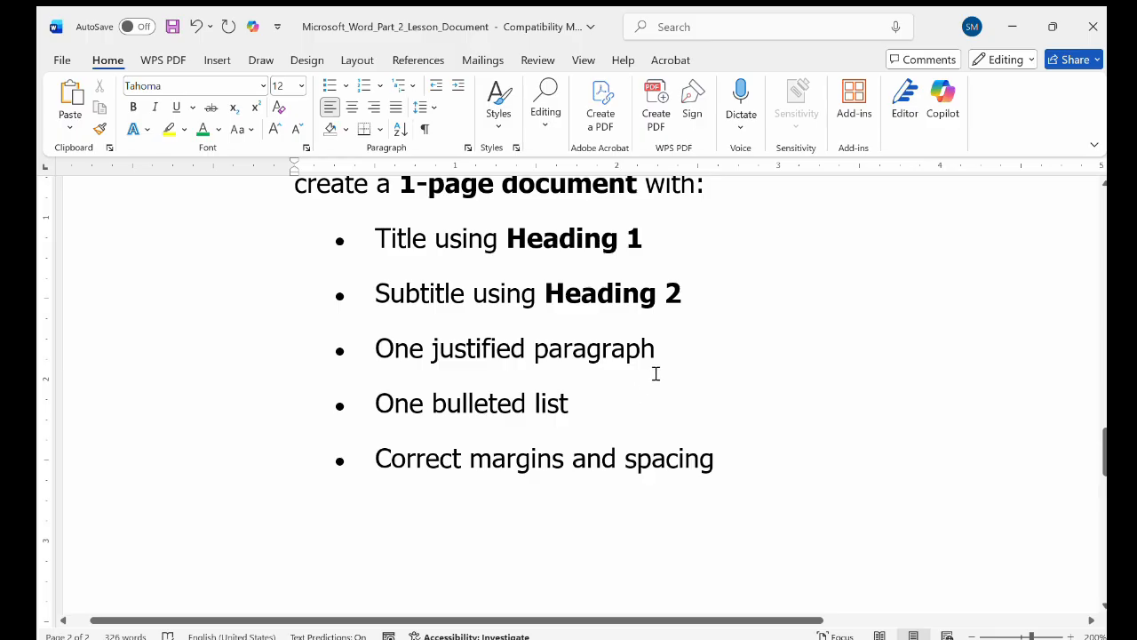
scroll(655, 373, "up", 1)
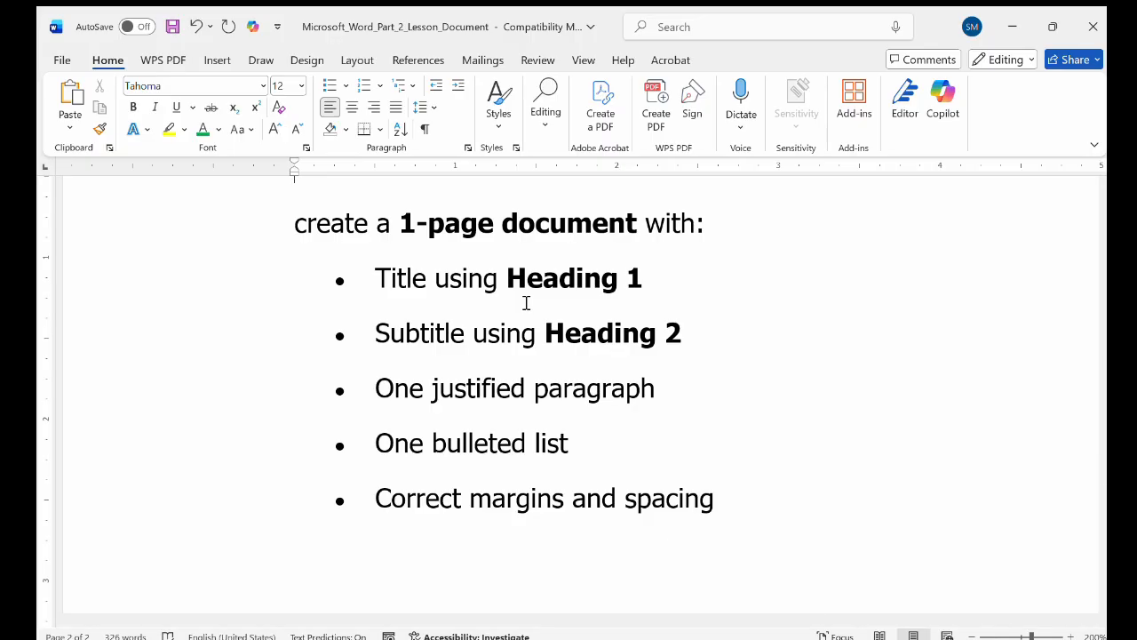
scroll(526, 302, "up", 2)
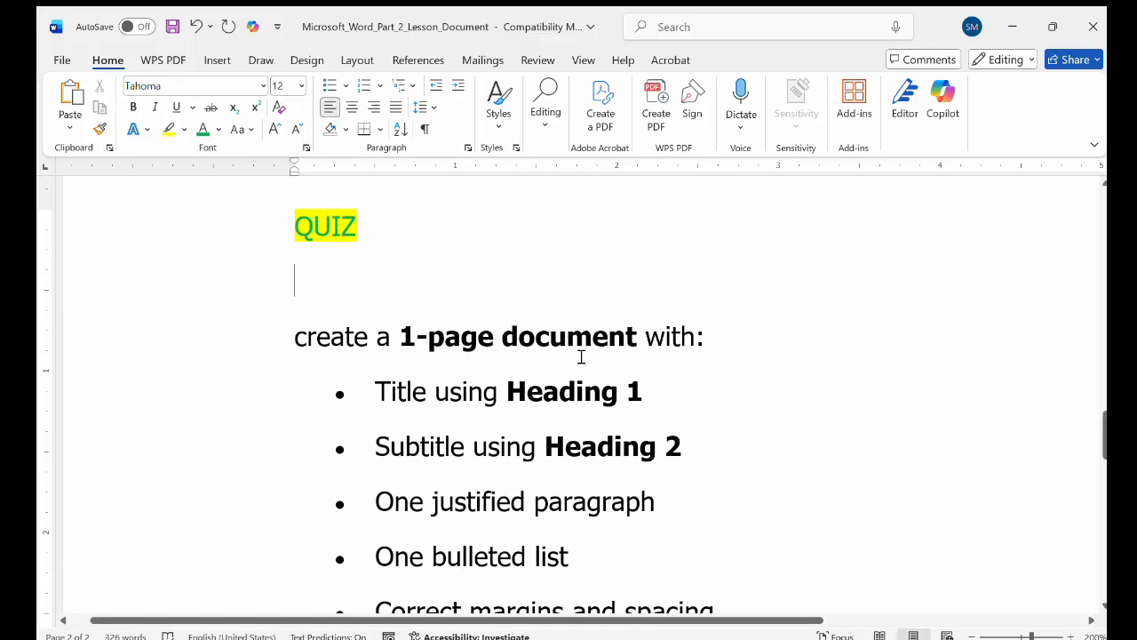
scroll(619, 392, "up", 20)
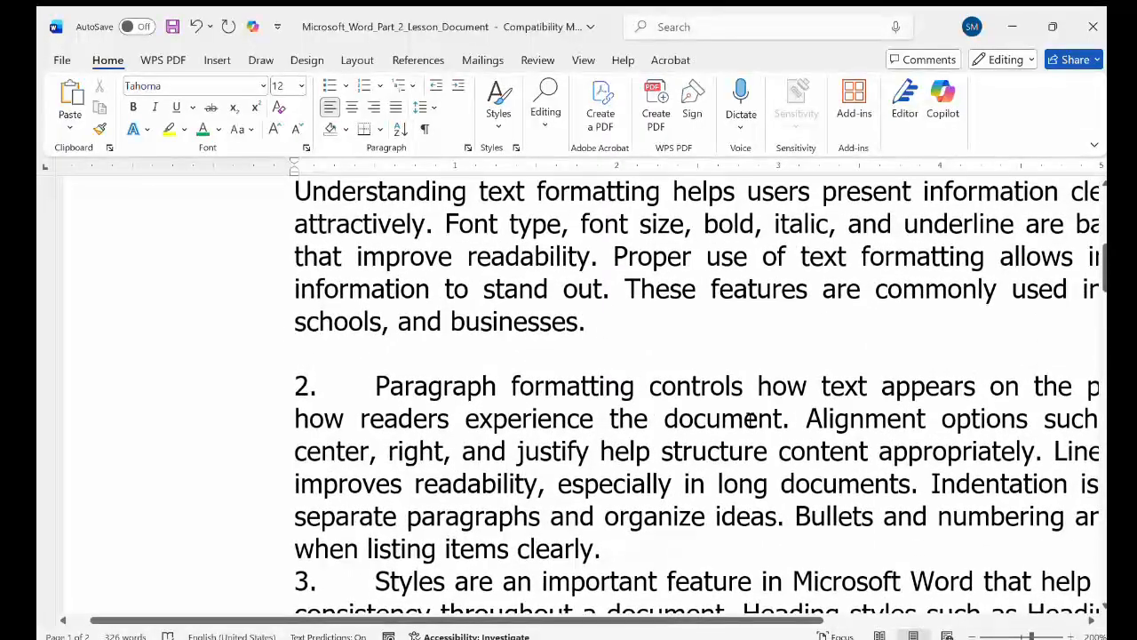
scroll(619, 392, "down", 7, "ctrl")
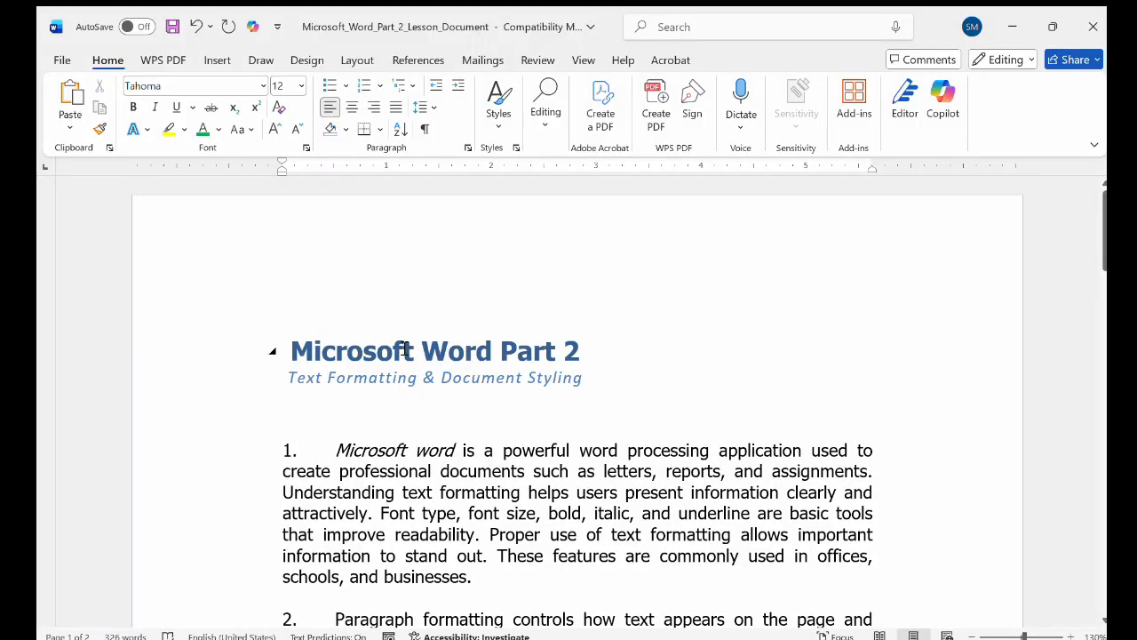
scroll(404, 348, "down", 8)
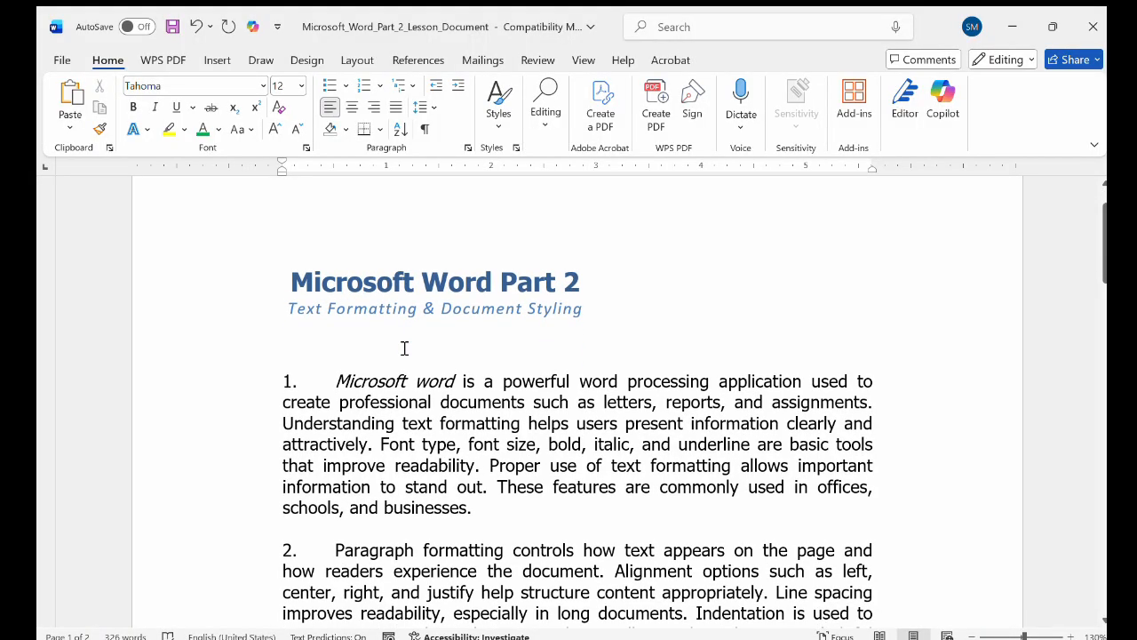
scroll(404, 348, "down", 6)
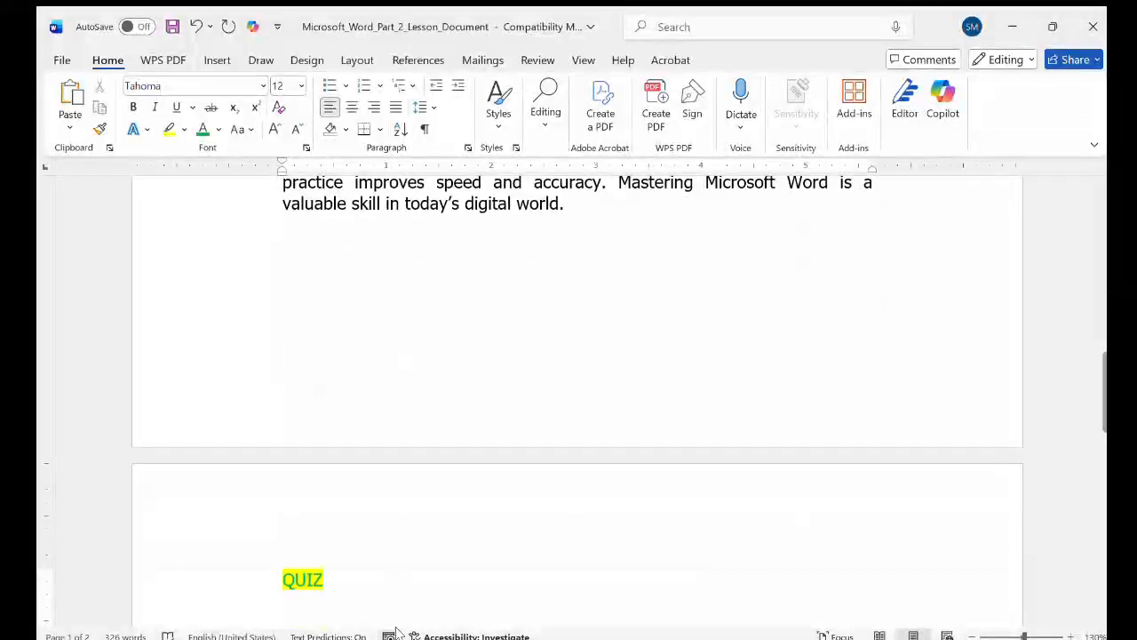
scroll(441, 565, "down", 3)
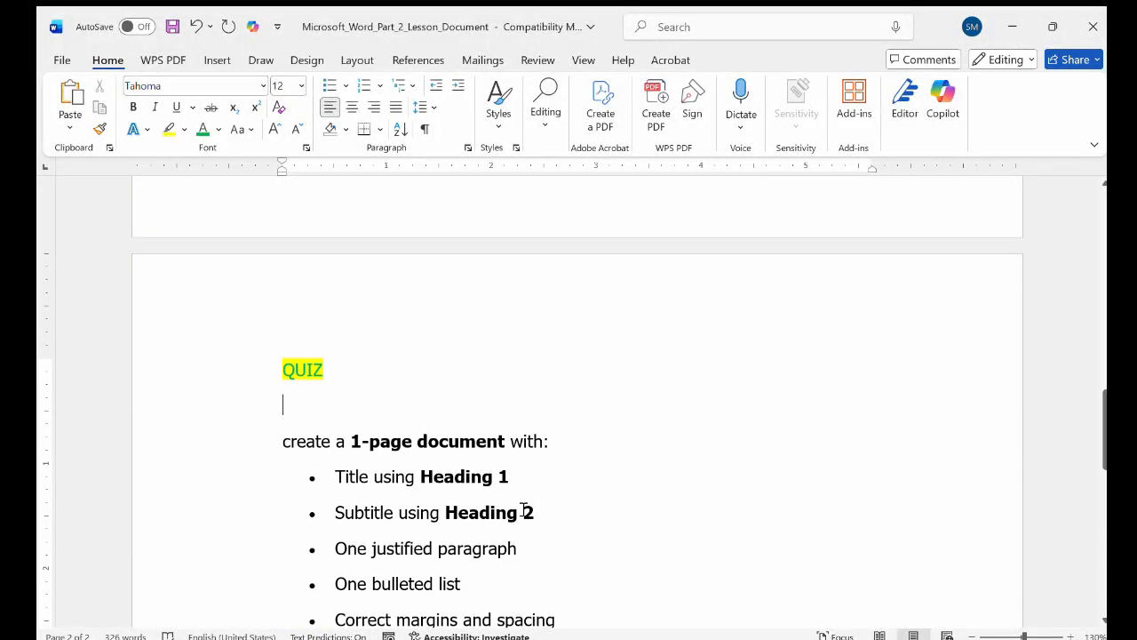
scroll(524, 509, "up", 15)
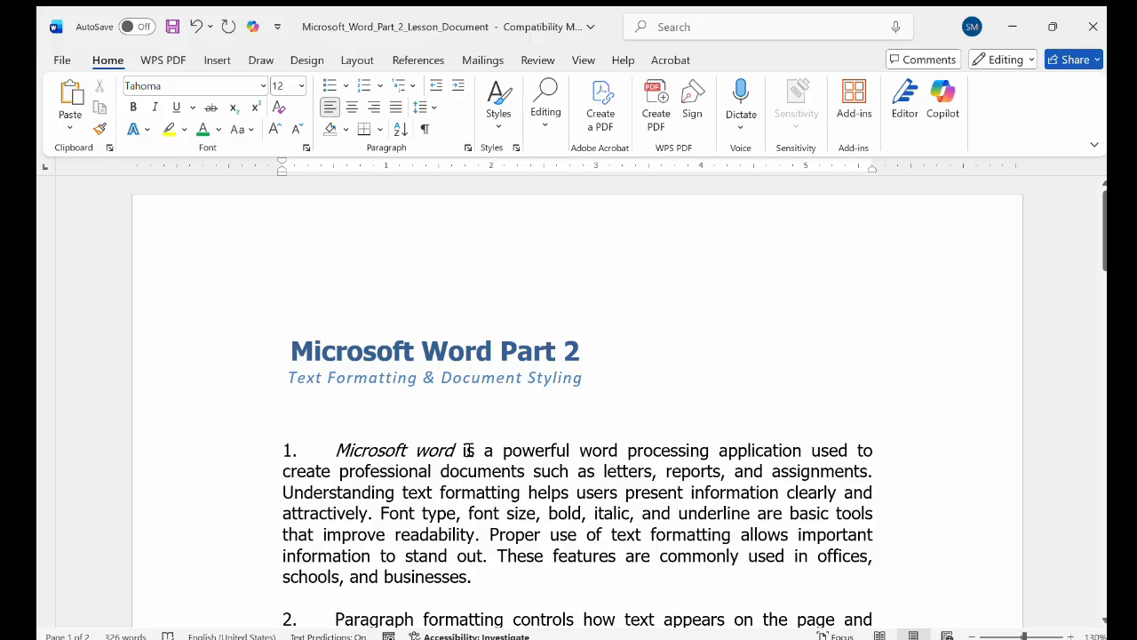
Left-align paragraphs 2 through 5 of the lesson text.
scroll(347, 453, "down", 2)
scroll(343, 453, "down", 1)
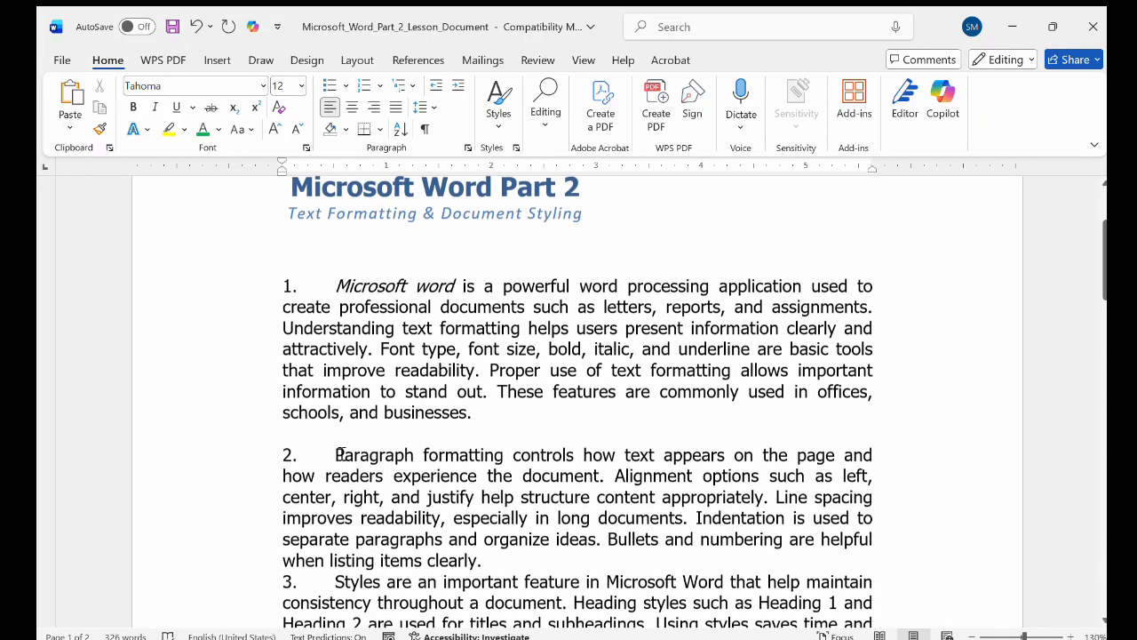
left_click_drag(338, 455, 589, 272)
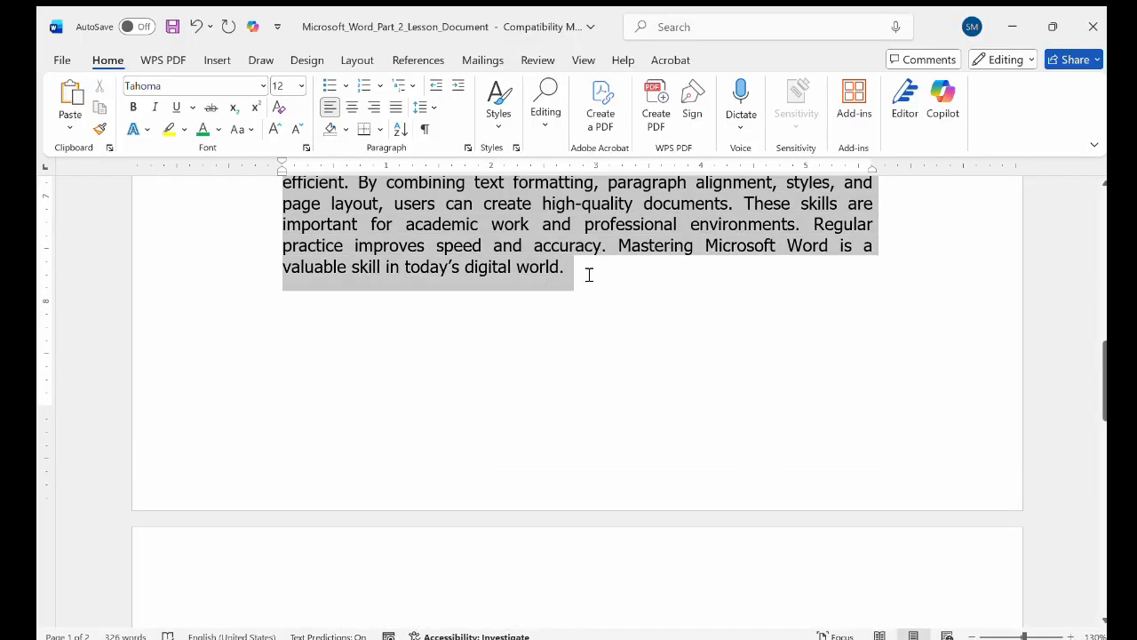
left_click(330, 106)
scroll(524, 269, "up", 10)
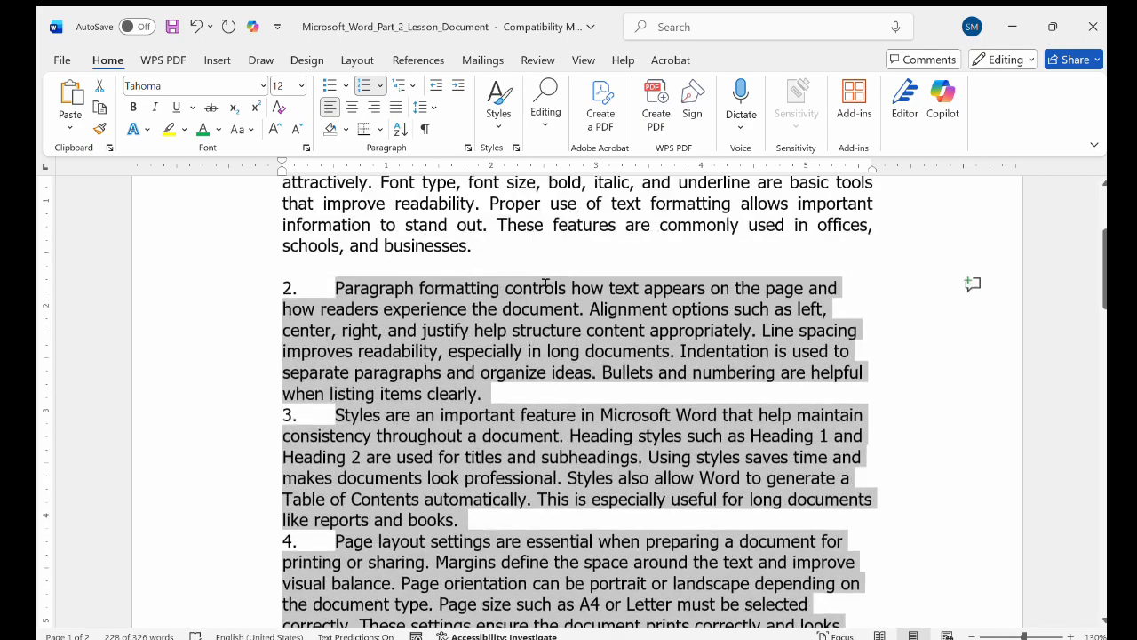
left_click(583, 327)
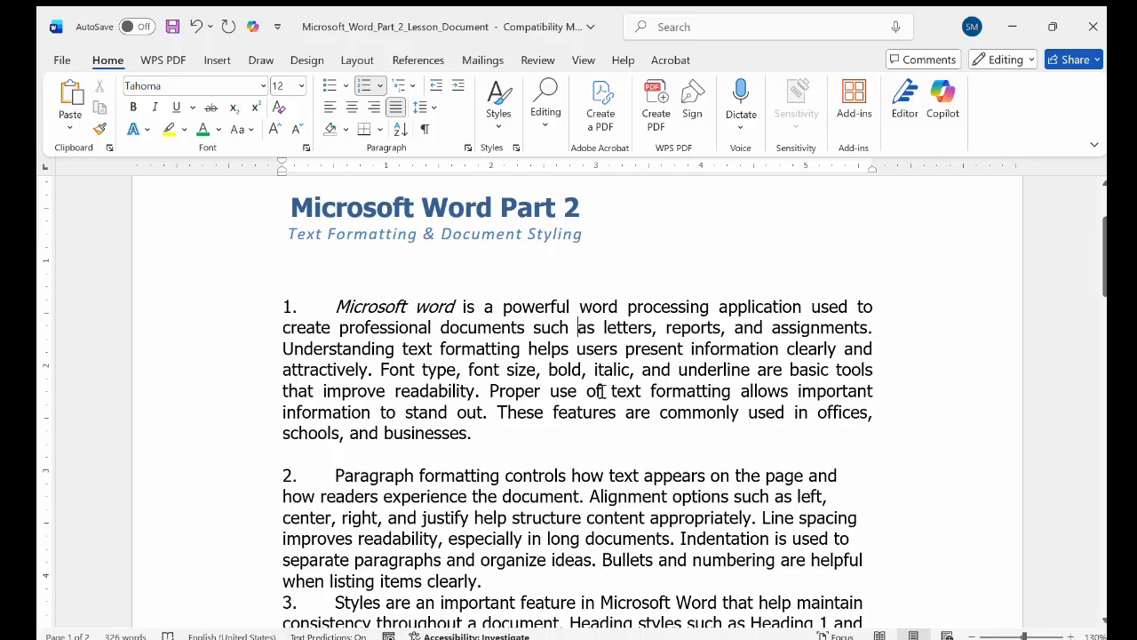
Compare the justified paragraph 1 with the left-aligned paragraphs below it, and check the quiz requirements on page 2.
scroll(622, 373, "down", 3)
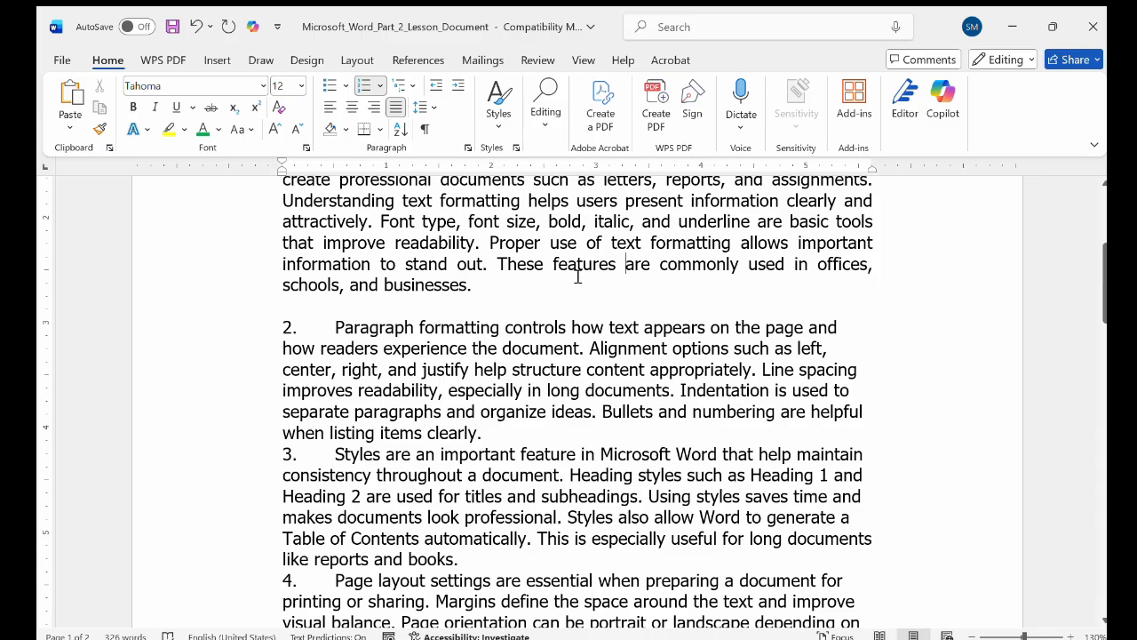
left_click(549, 375)
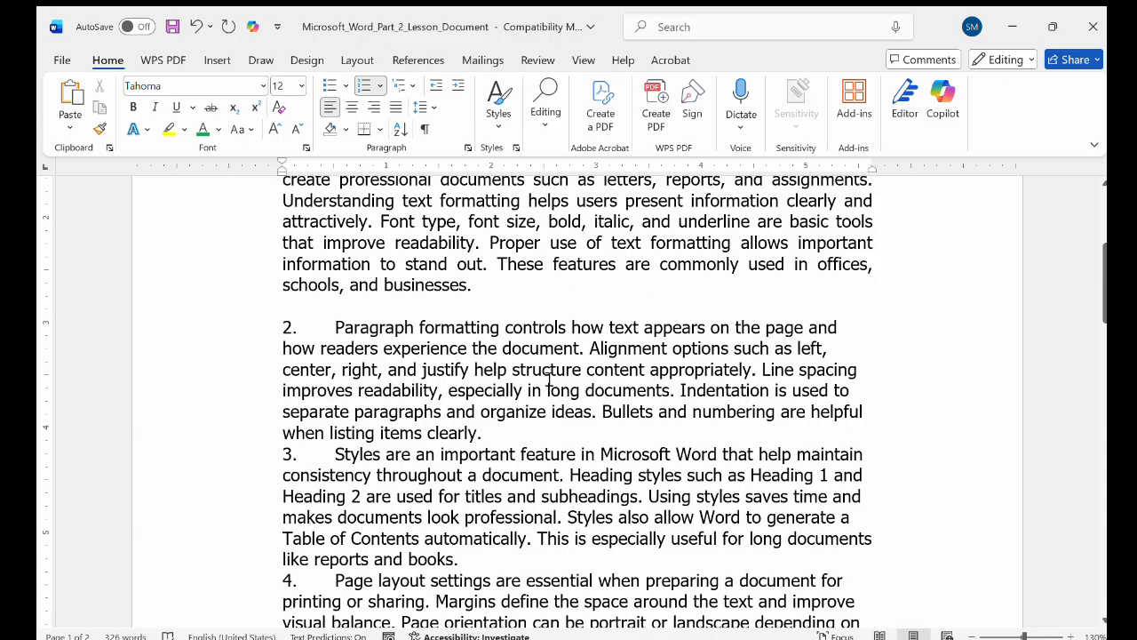
left_click(441, 480)
scroll(441, 480, "down", 1)
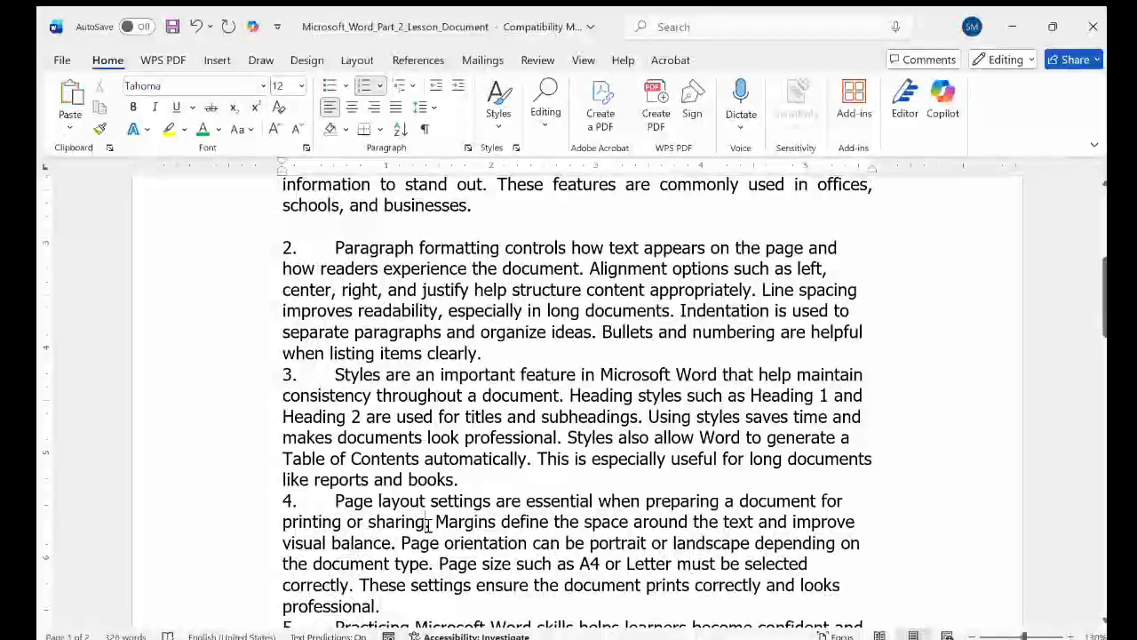
scroll(428, 525, "up", 1)
scroll(428, 524, "up", 4)
left_click(508, 477)
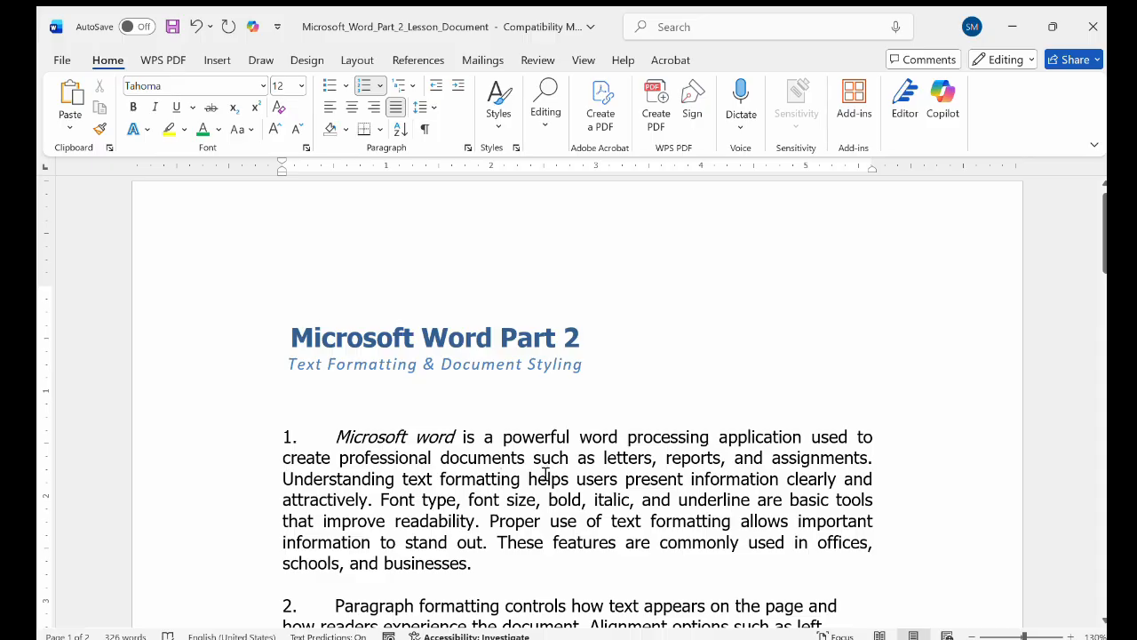
scroll(546, 476, "down", 8)
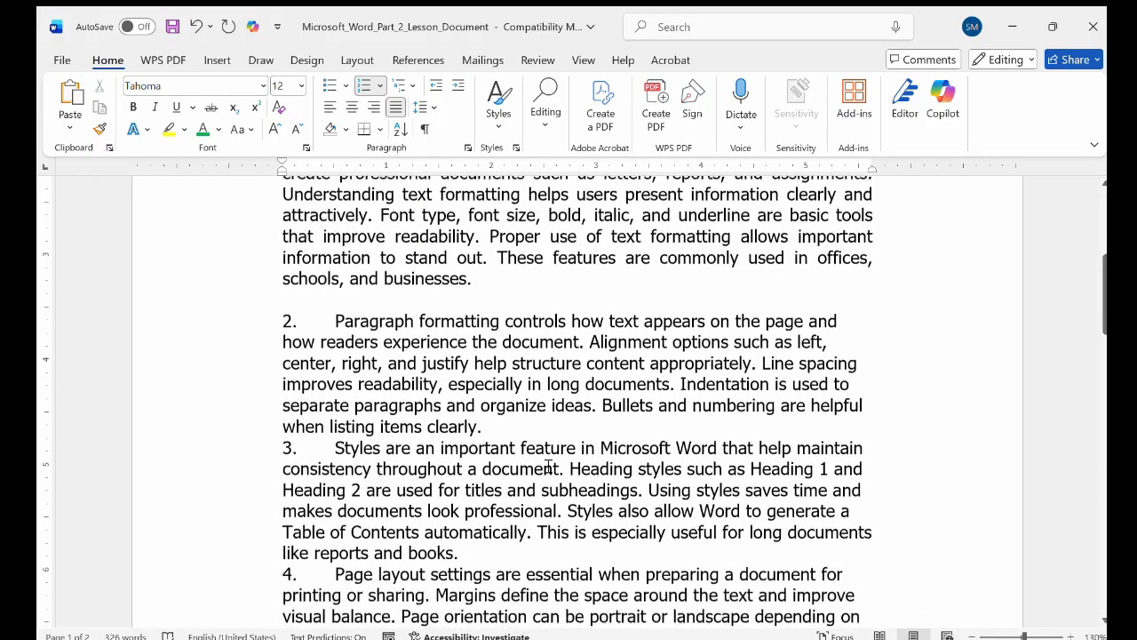
scroll(548, 466, "down", 10)
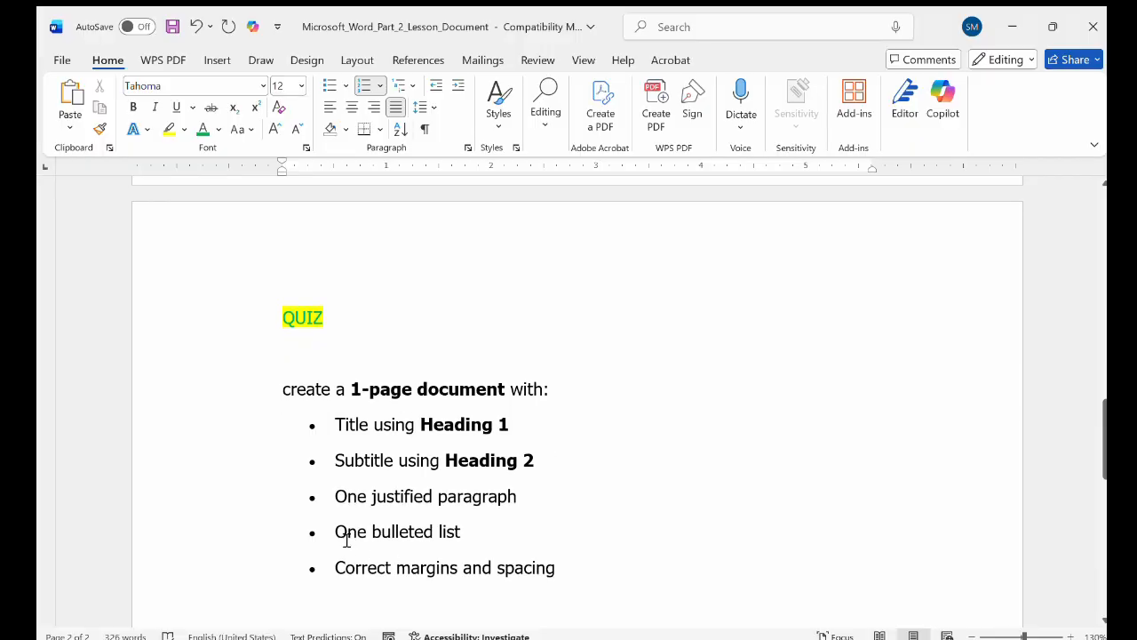
scroll(464, 543, "up", 11)
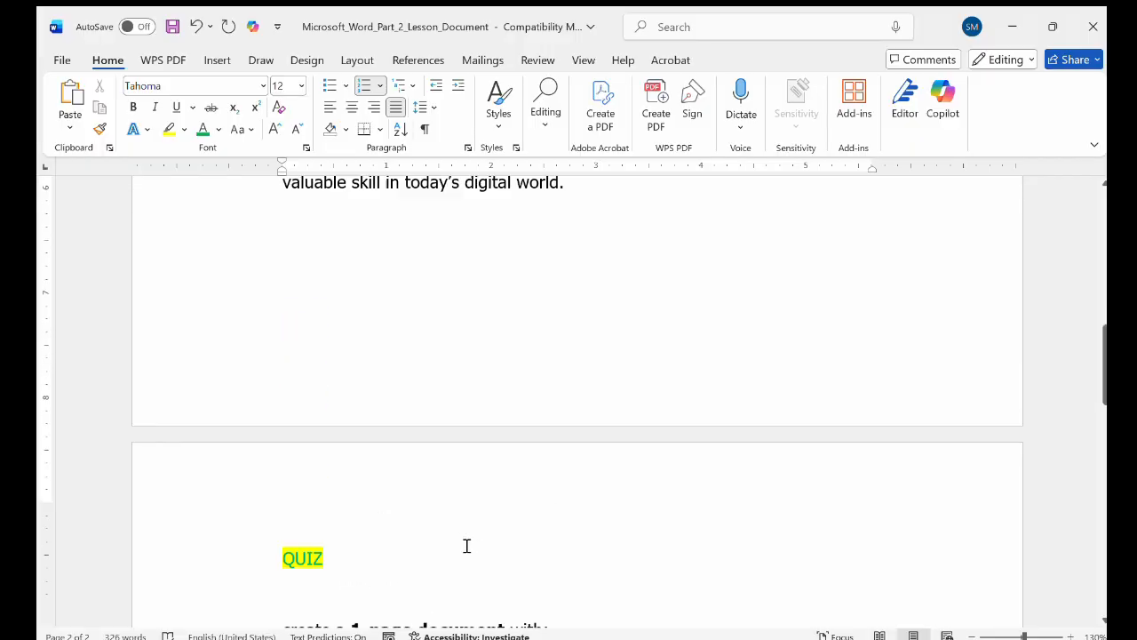
scroll(465, 544, "up", 4)
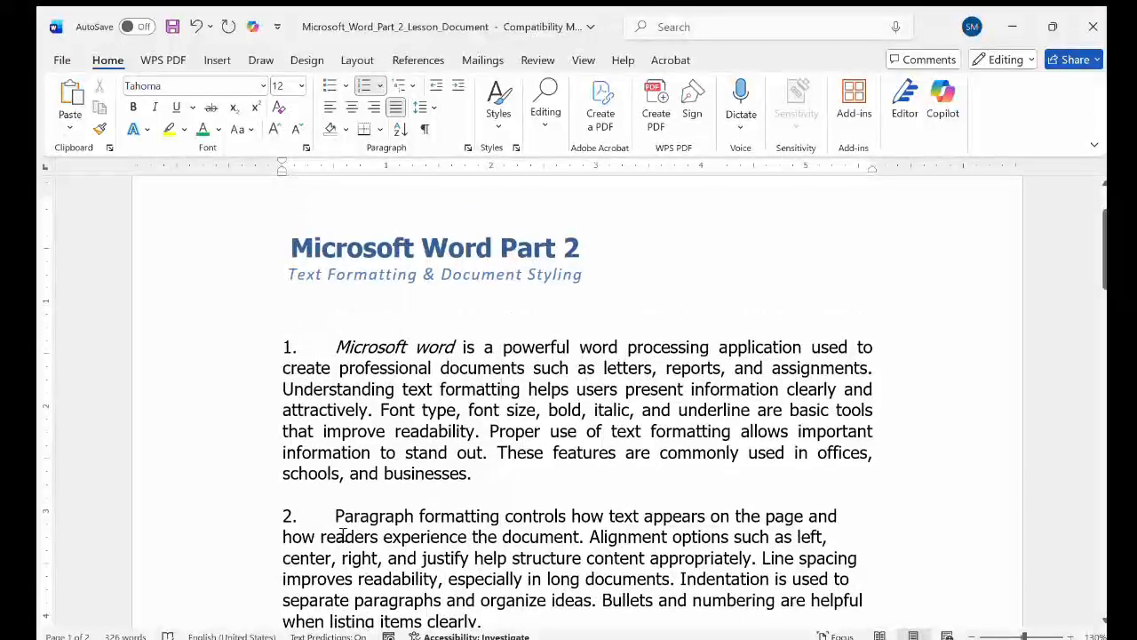
Replace the number of paragraph 2 with a bullet and set its indents flush with the left margin.
left_click(341, 523)
key("BackSpace")
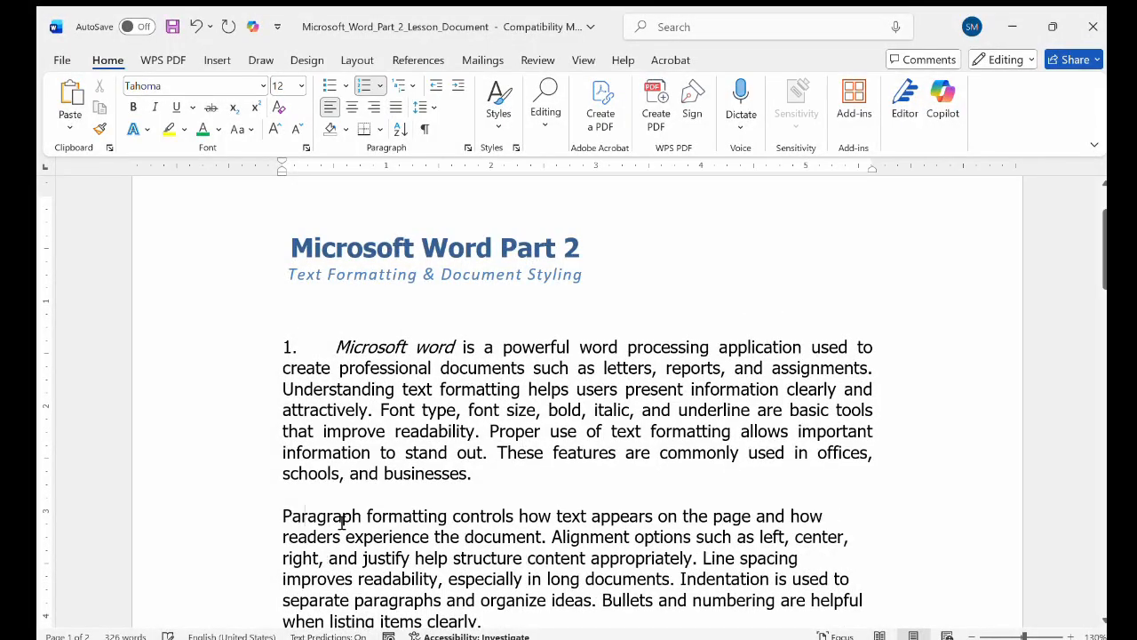
left_click(329, 84)
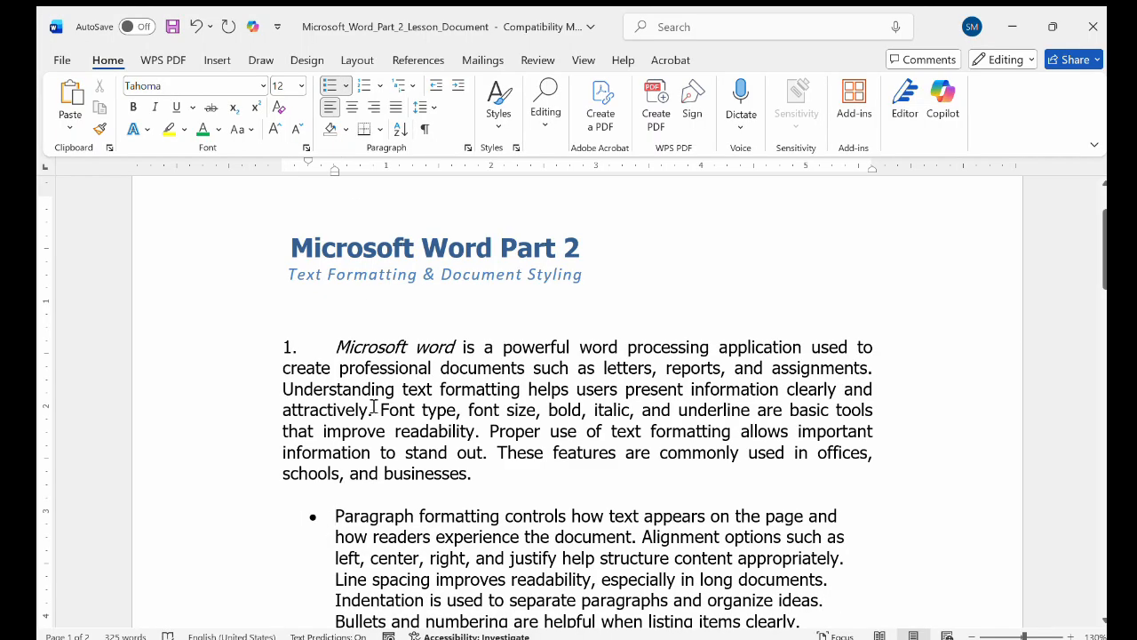
mouse_move(308, 161)
left_mouse_down()
mouse_move(330, 162)
mouse_move(333, 174)
mouse_move(283, 175)
left_mouse_up()
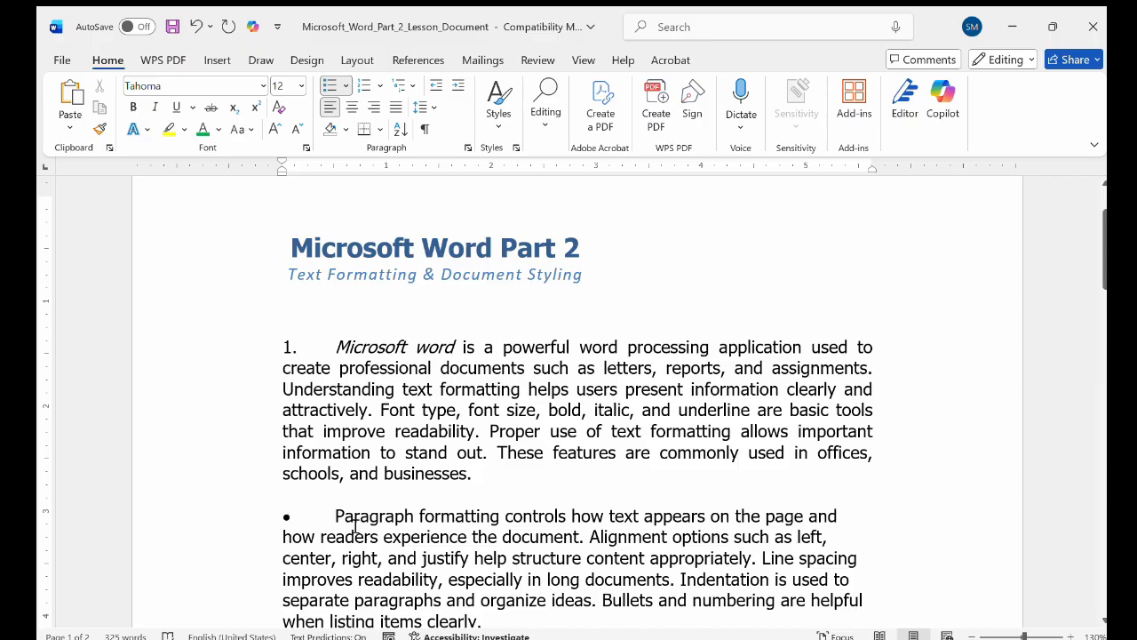
Insert a blank line between the bulleted paragraph and the numbered paragraph about styles.
scroll(354, 526, "down", 3)
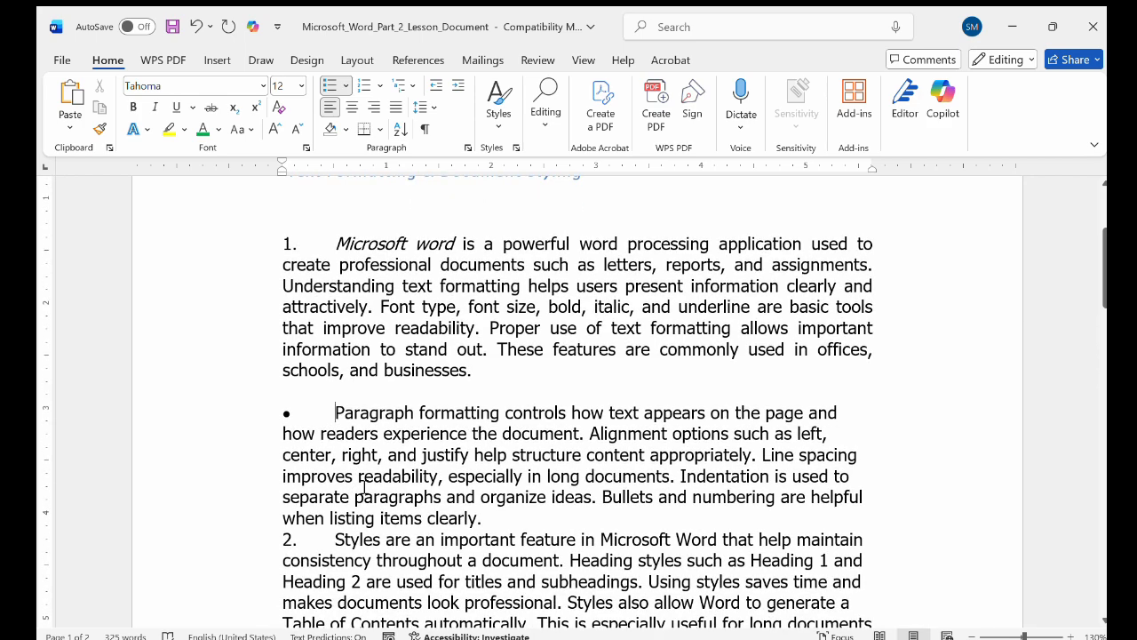
left_click(507, 523)
key("Return")
key("Return")
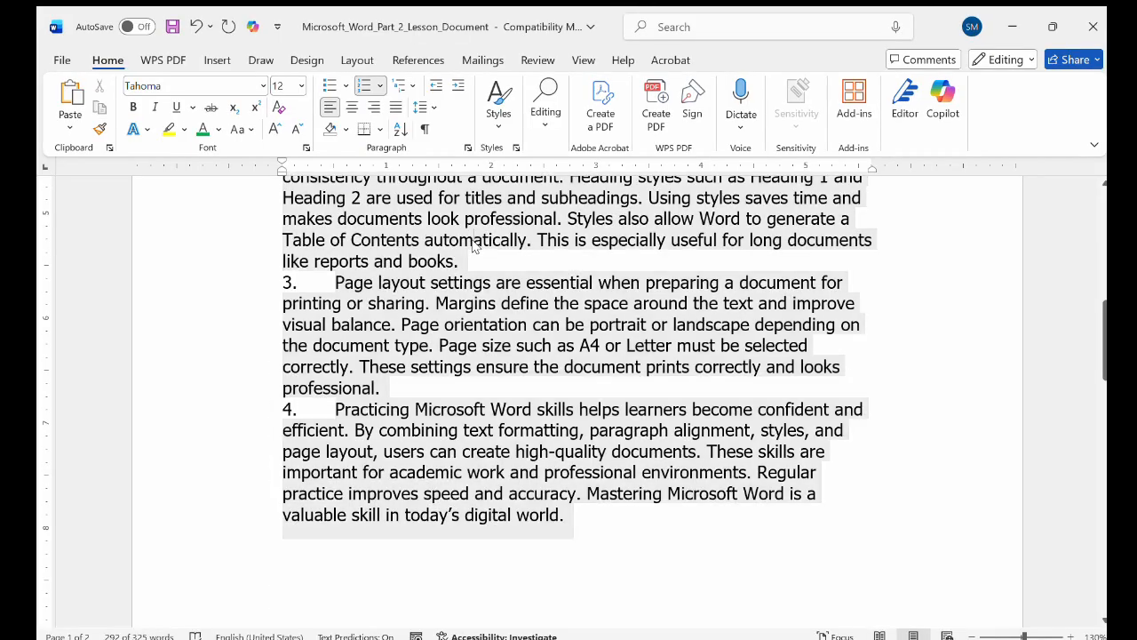
left_click(480, 250)
Examine the bulleted and numbered paragraphs, the quiz assignment on page 2, and the title and subtitle styling.
scroll(480, 249, "up", 3)
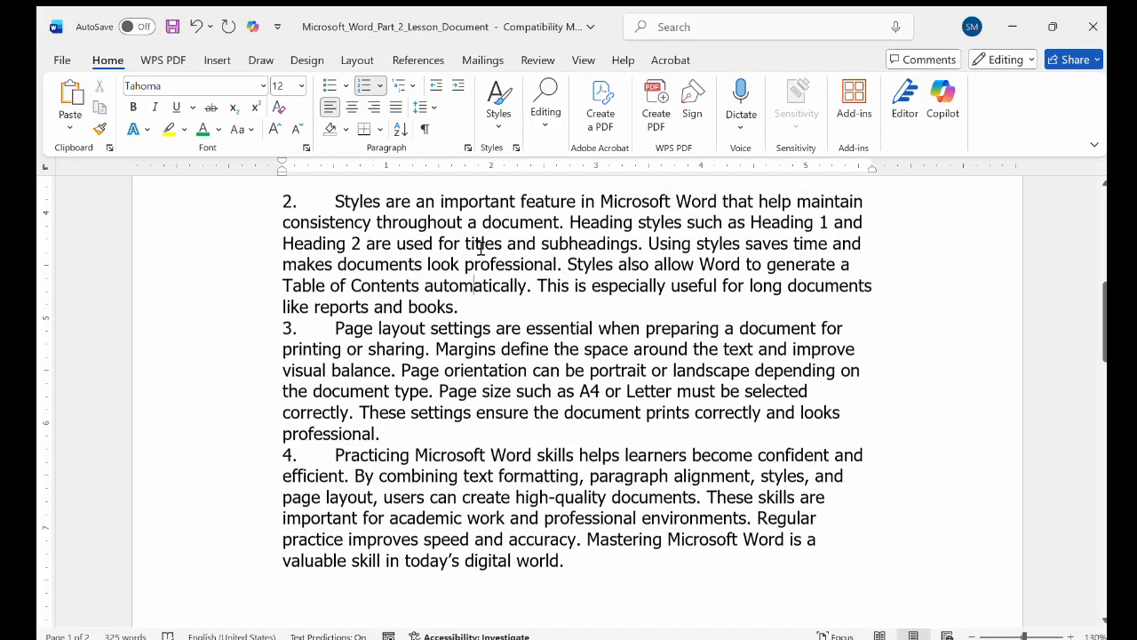
scroll(480, 250, "up", 4)
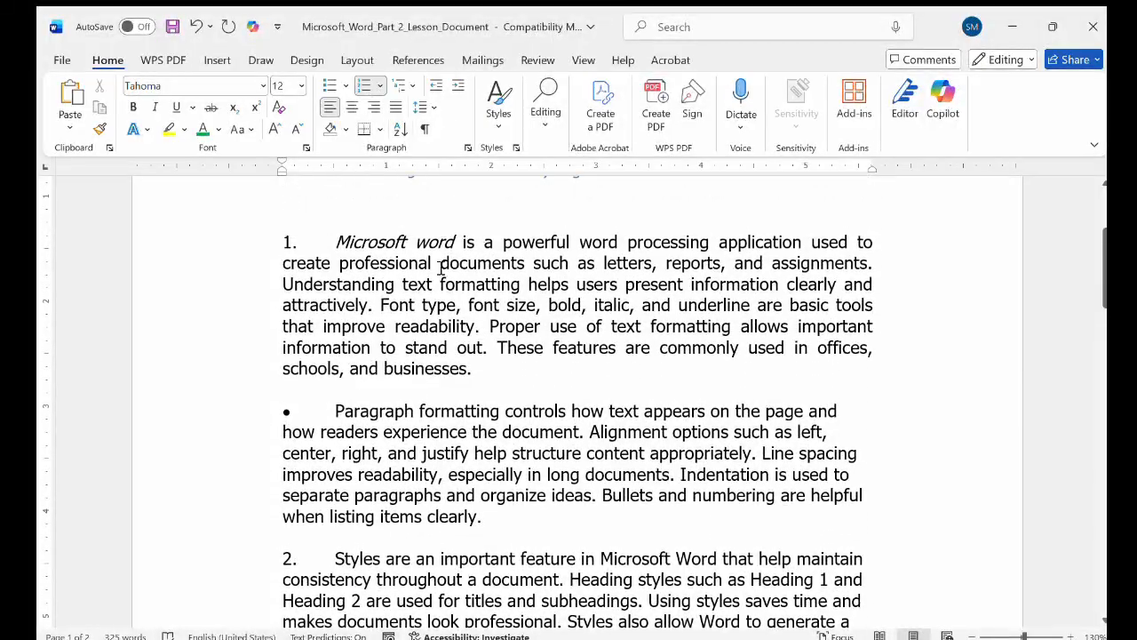
scroll(507, 311, "up", 2)
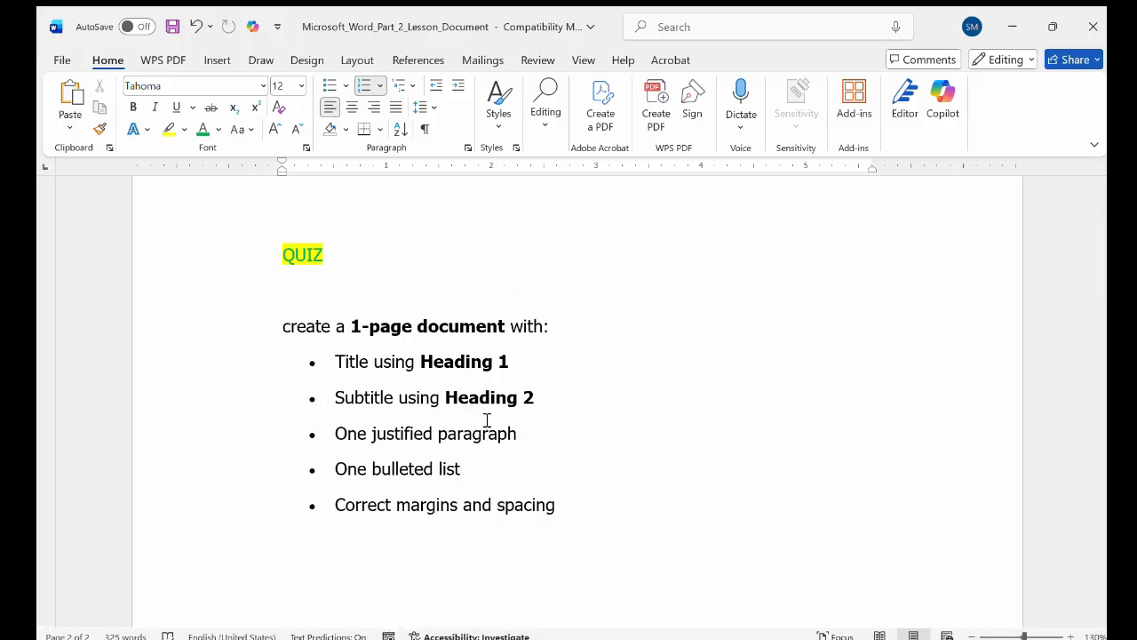
left_click(650, 325)
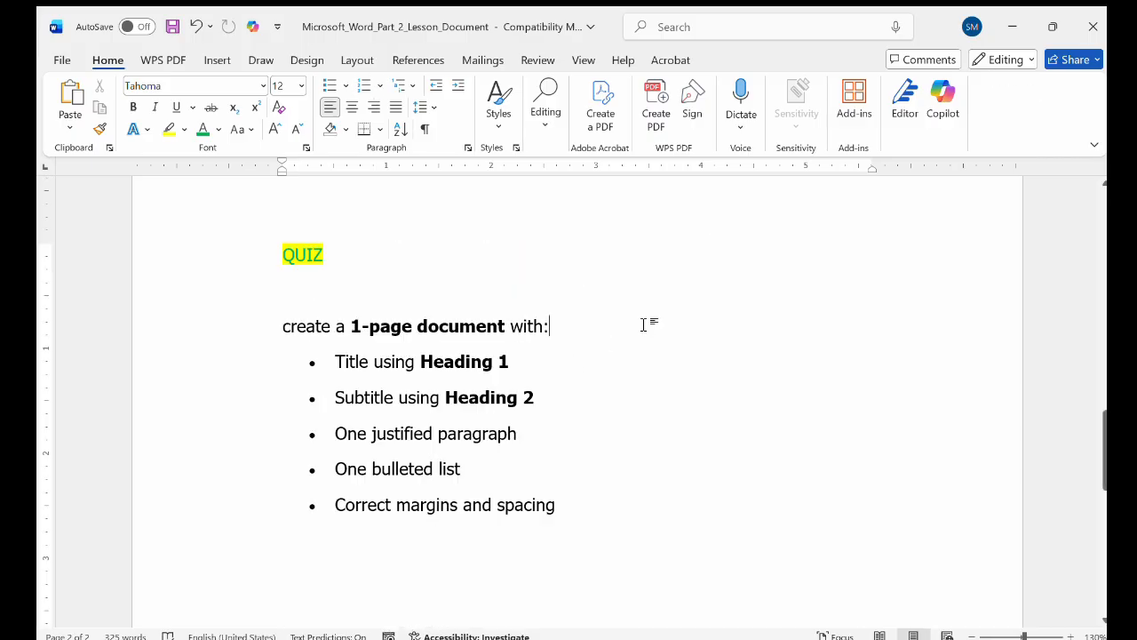
scroll(531, 331, "up", 3)
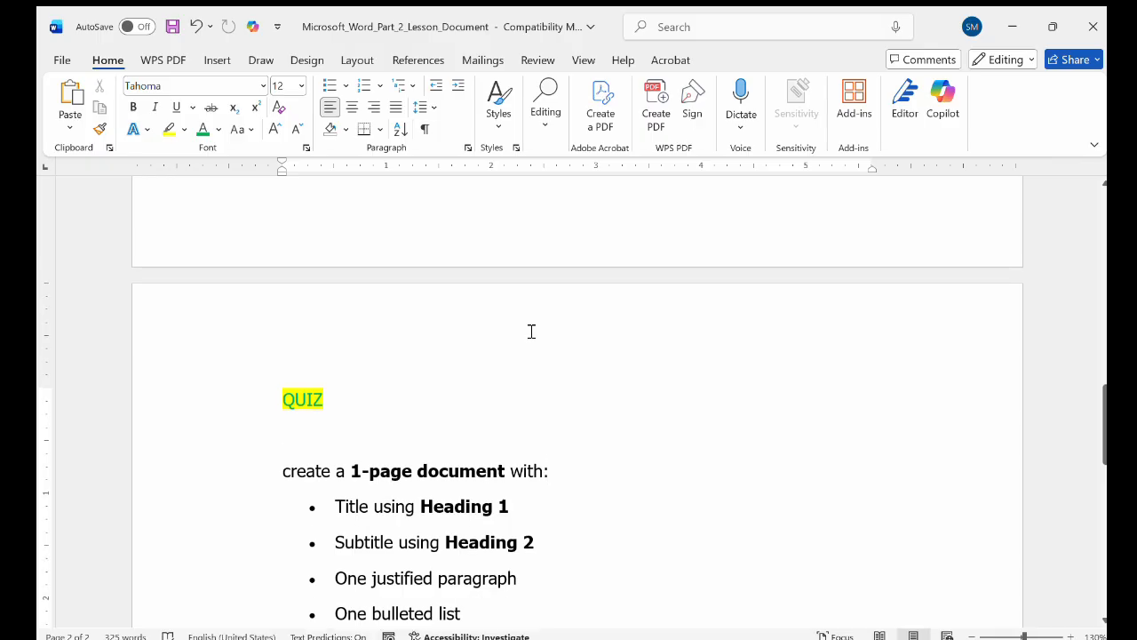
scroll(532, 331, "up", 10)
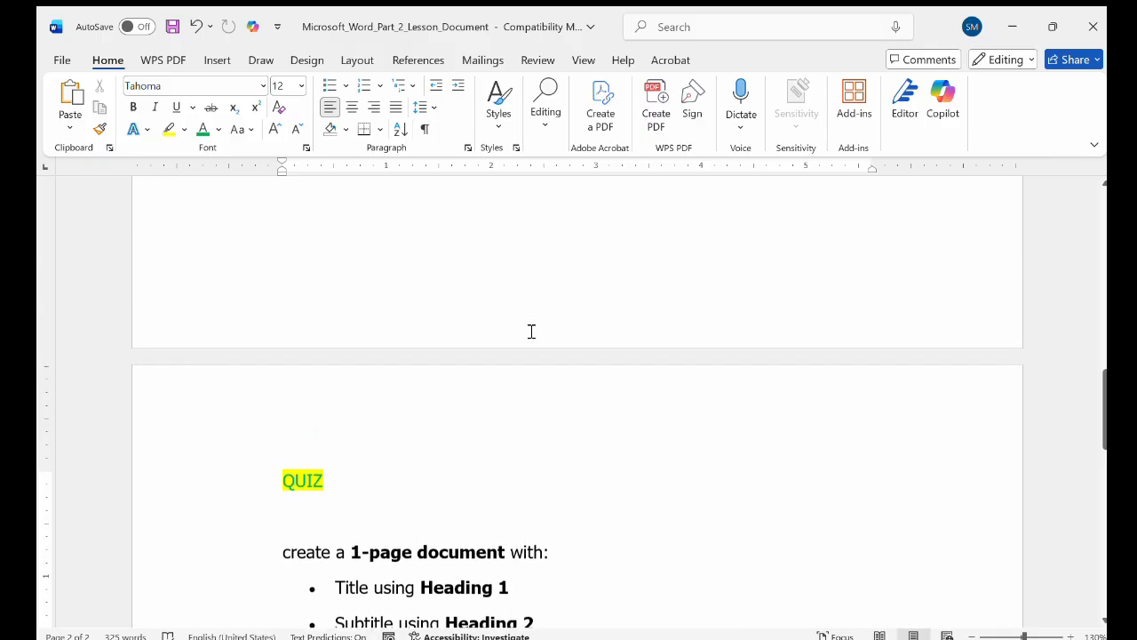
scroll(531, 332, "up", 3)
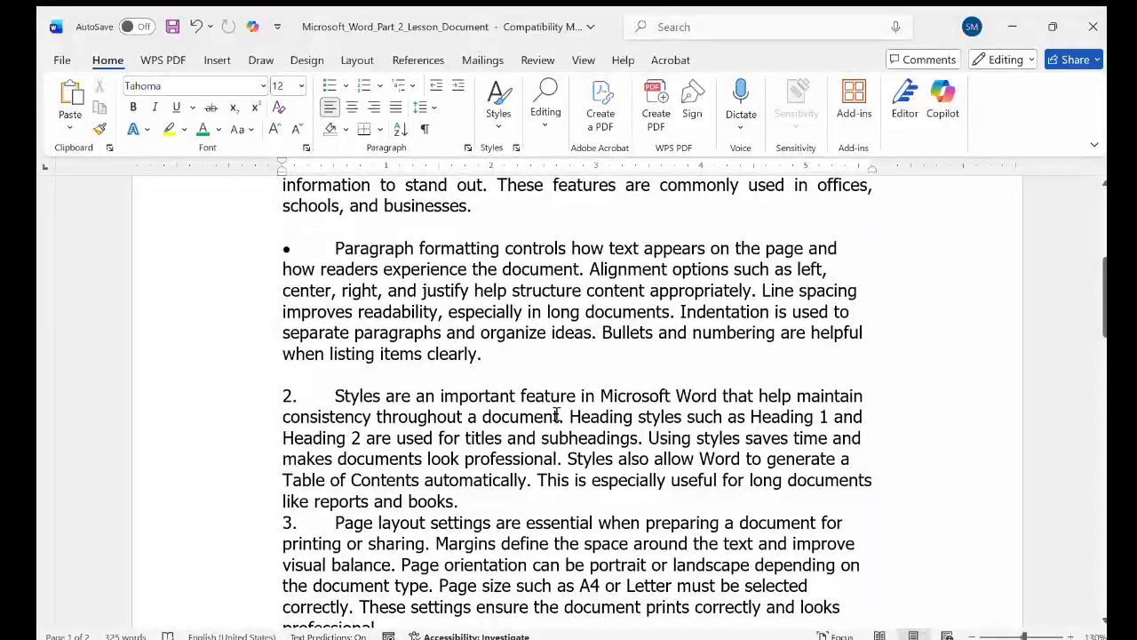
scroll(466, 256, "up", 5)
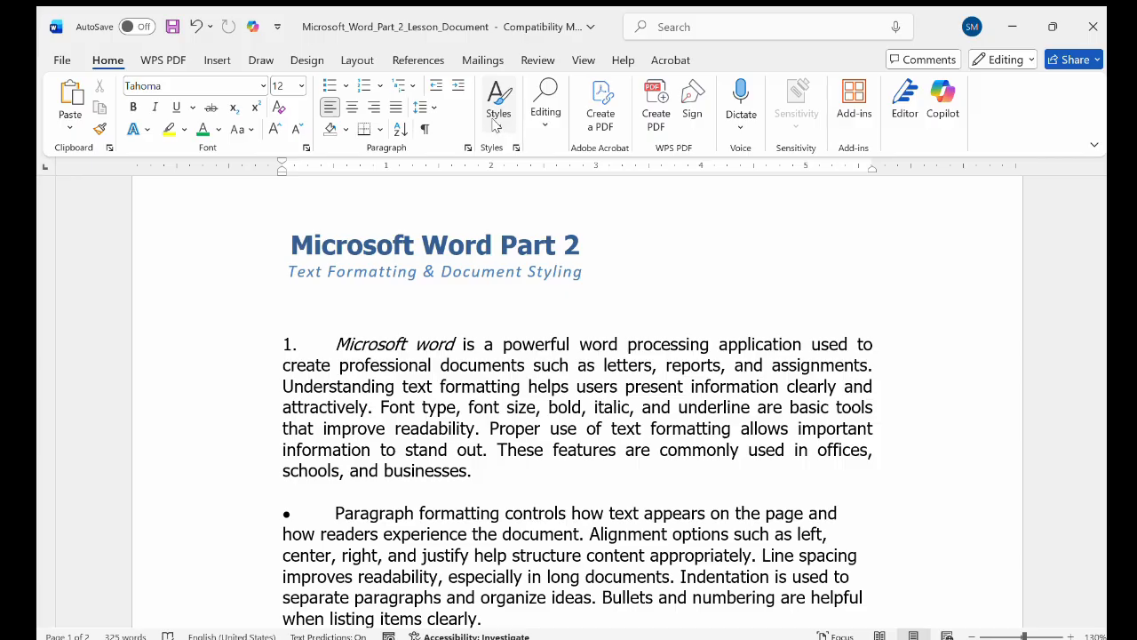
scroll(595, 222, "down", 10)
scroll(498, 194, "up", 10)
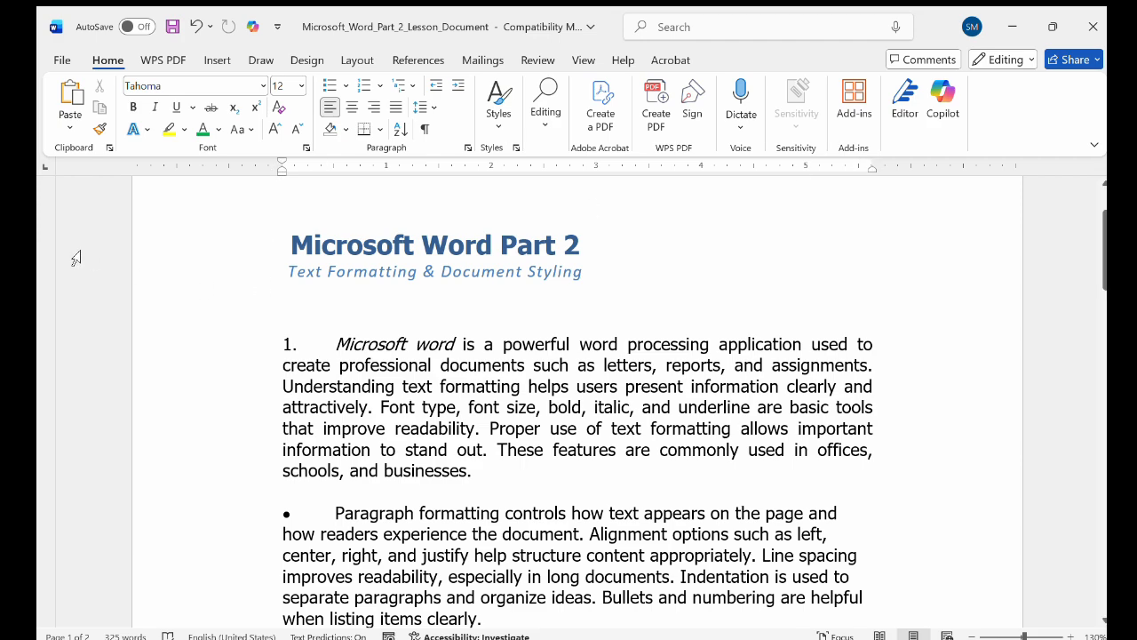
Increase the page's top margin by about 0.8 inch and adjust its bottom margin below the last numbered paragraph.
left_click(152, 243)
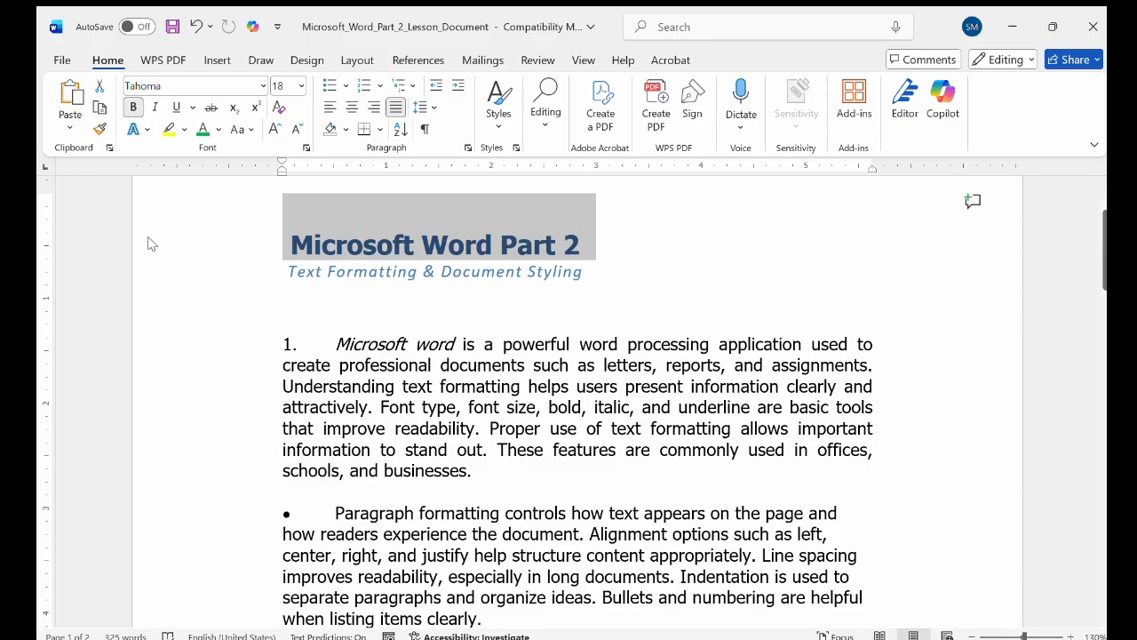
left_click(113, 341)
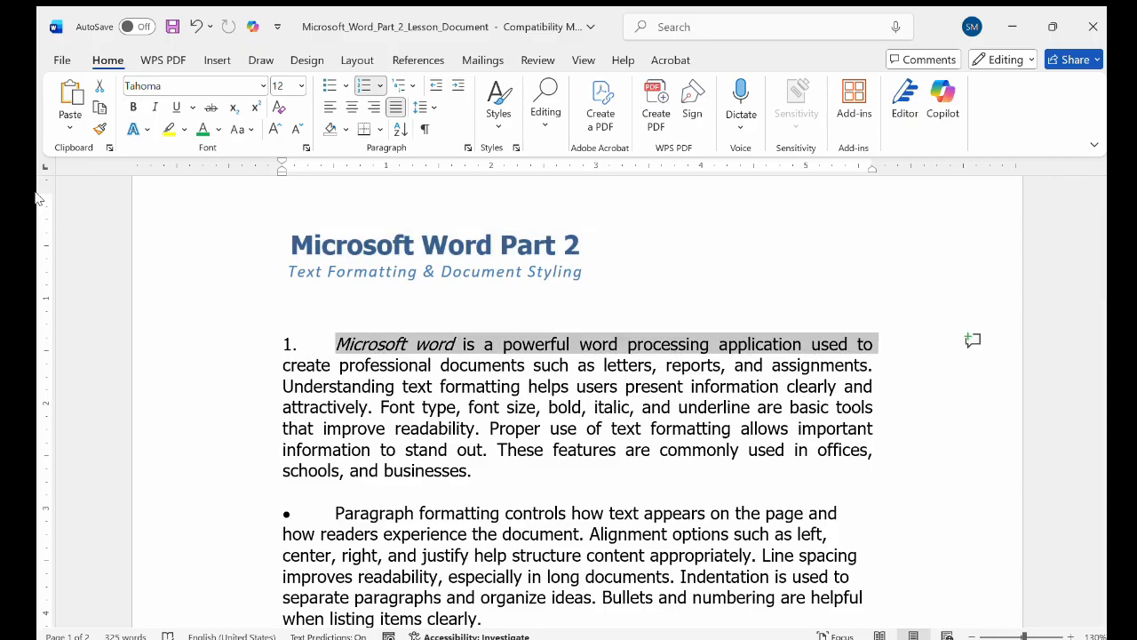
left_click_drag(39, 196, 53, 283)
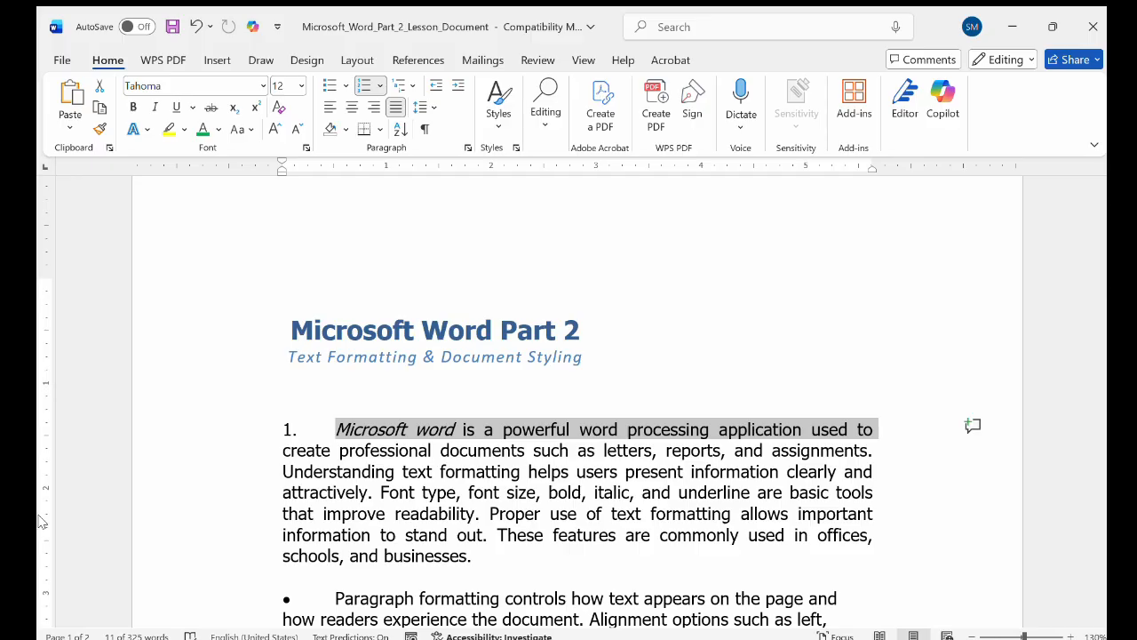
scroll(158, 453, "down", 7)
scroll(158, 453, "down", 5)
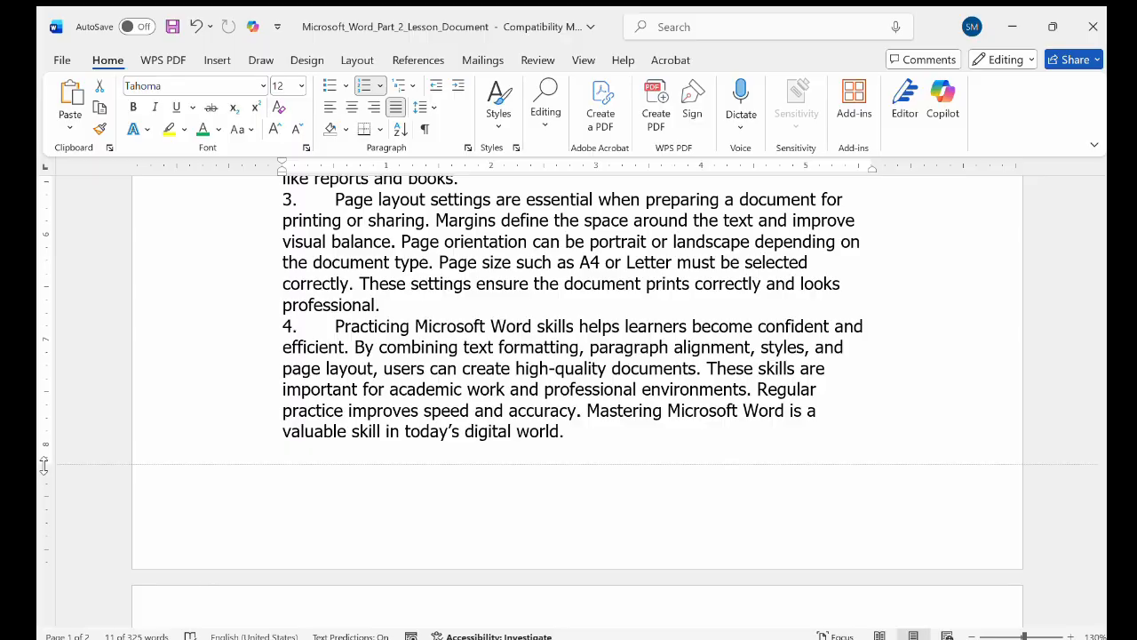
left_click_drag(43, 520, 60, 449)
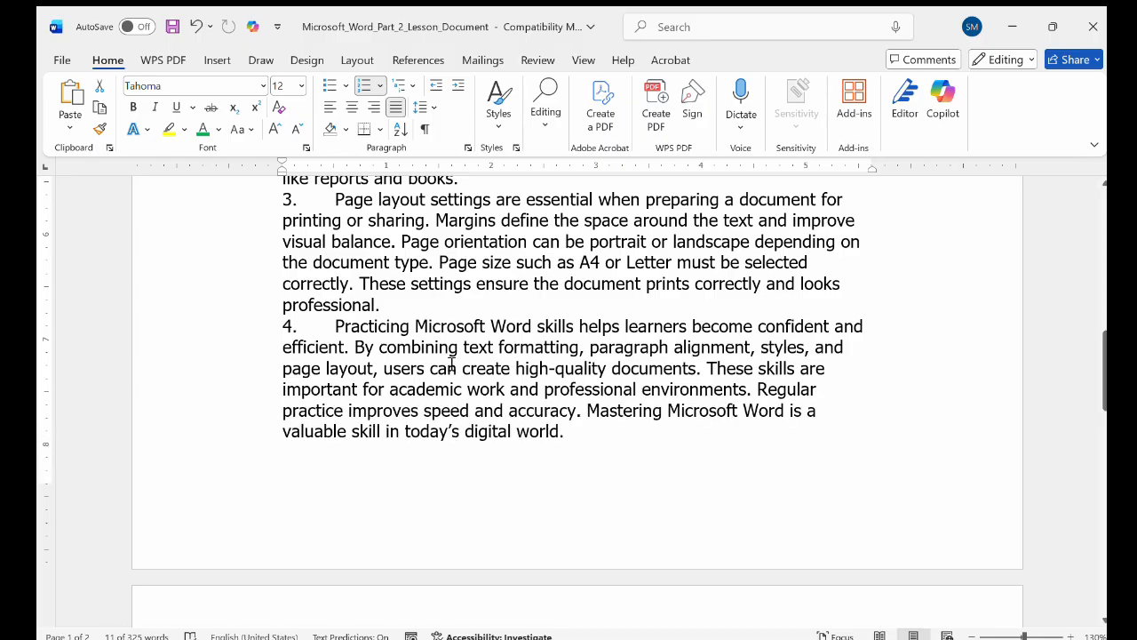
scroll(452, 363, "up", 3)
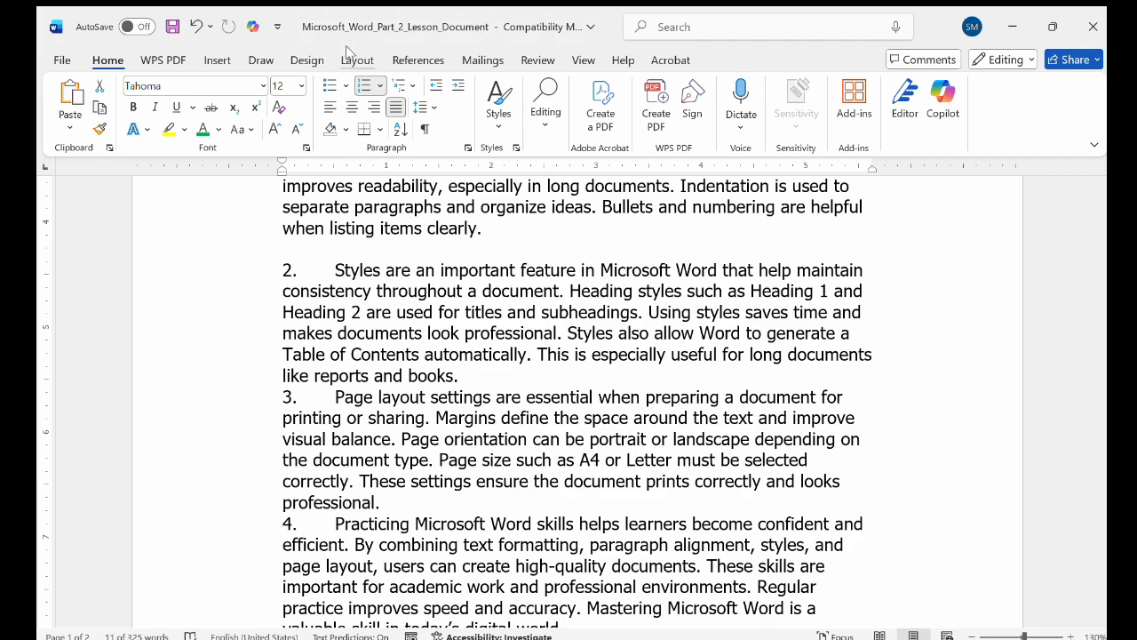
left_click(356, 58)
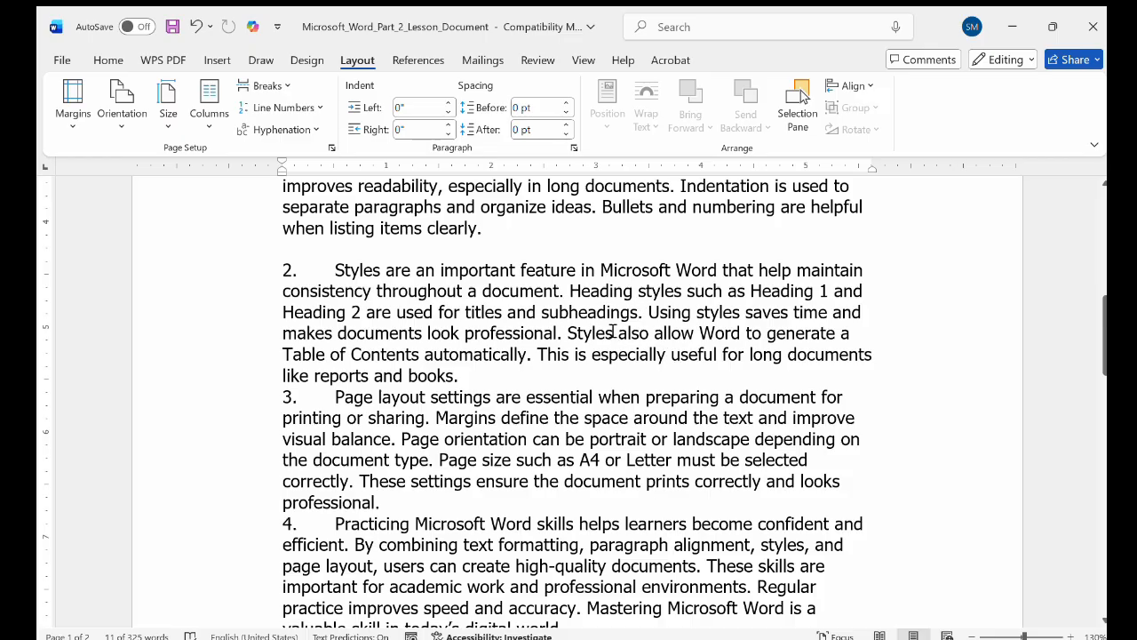
scroll(643, 316, "up", 3)
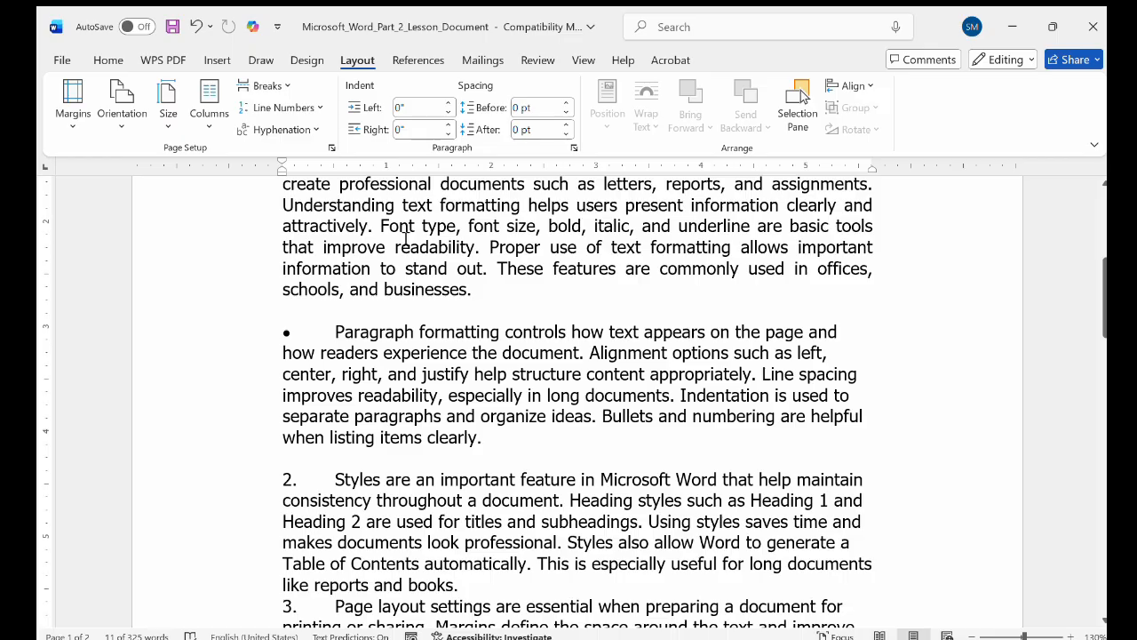
left_click(107, 59)
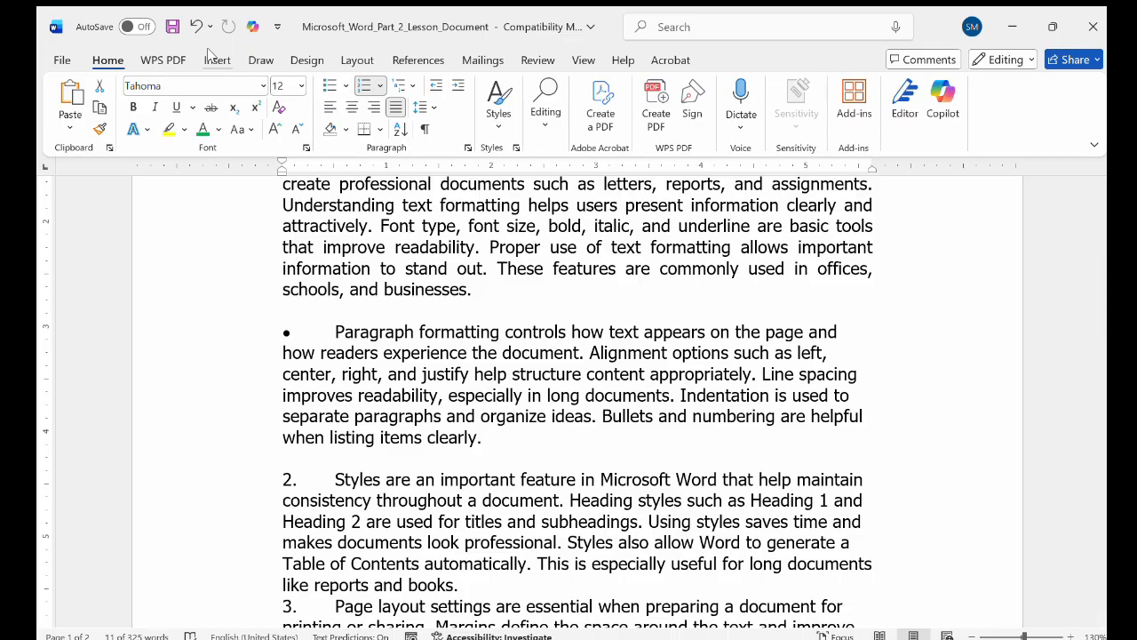
left_click(216, 59)
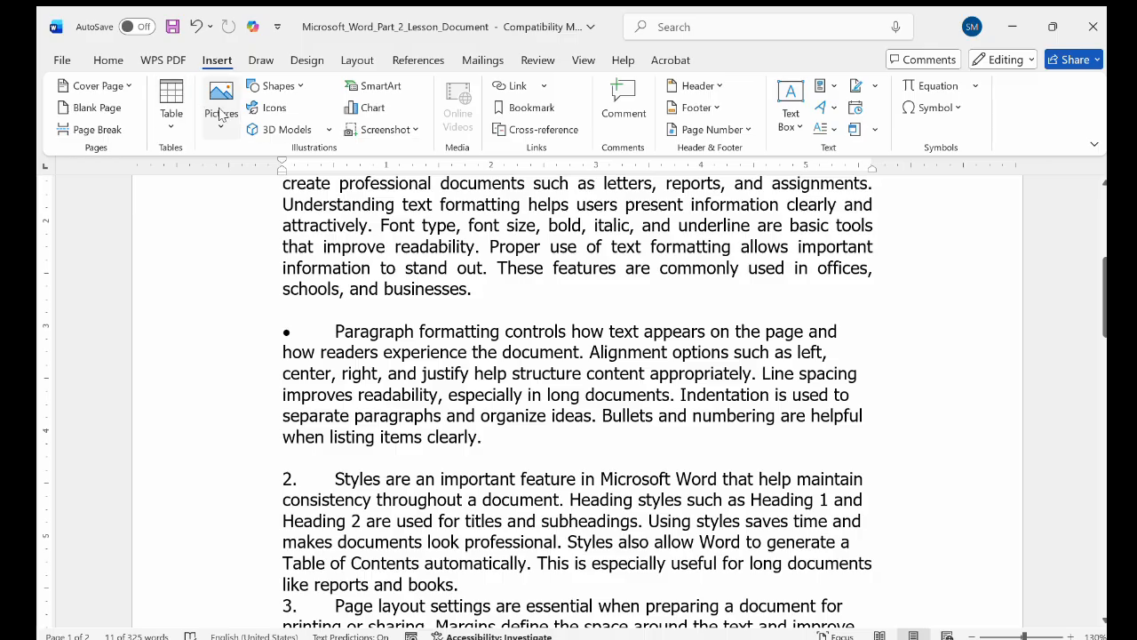